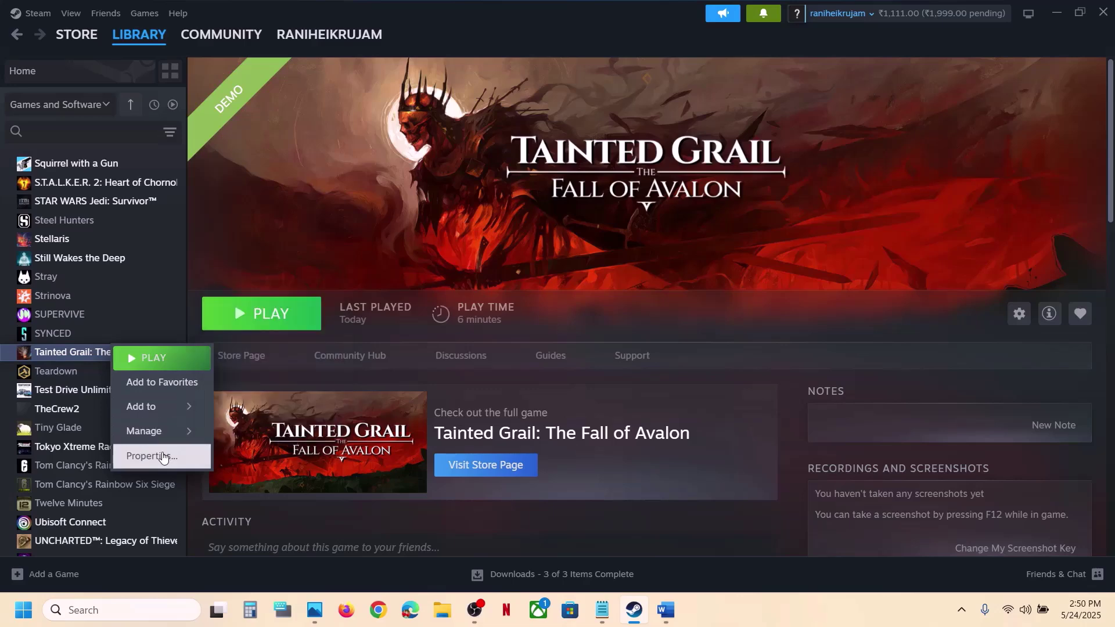
Step: Set the Tainted Grail: The Fall of Avalon Demo's launch options to -dx11 and close its properties
left_click(162, 456)
left_click(446, 295)
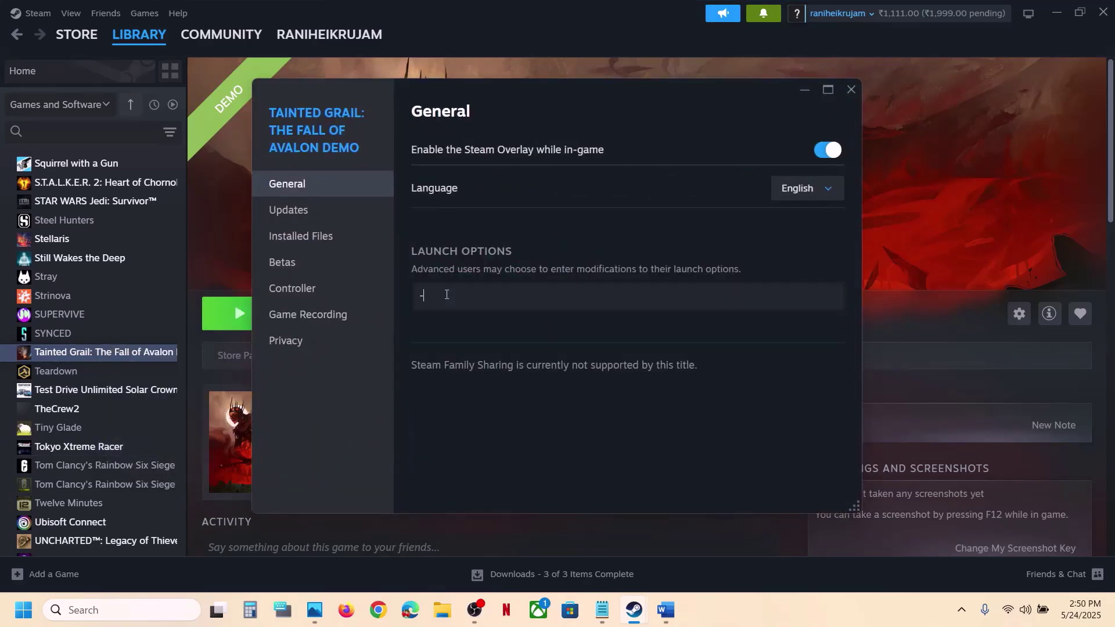
type("-dx11")
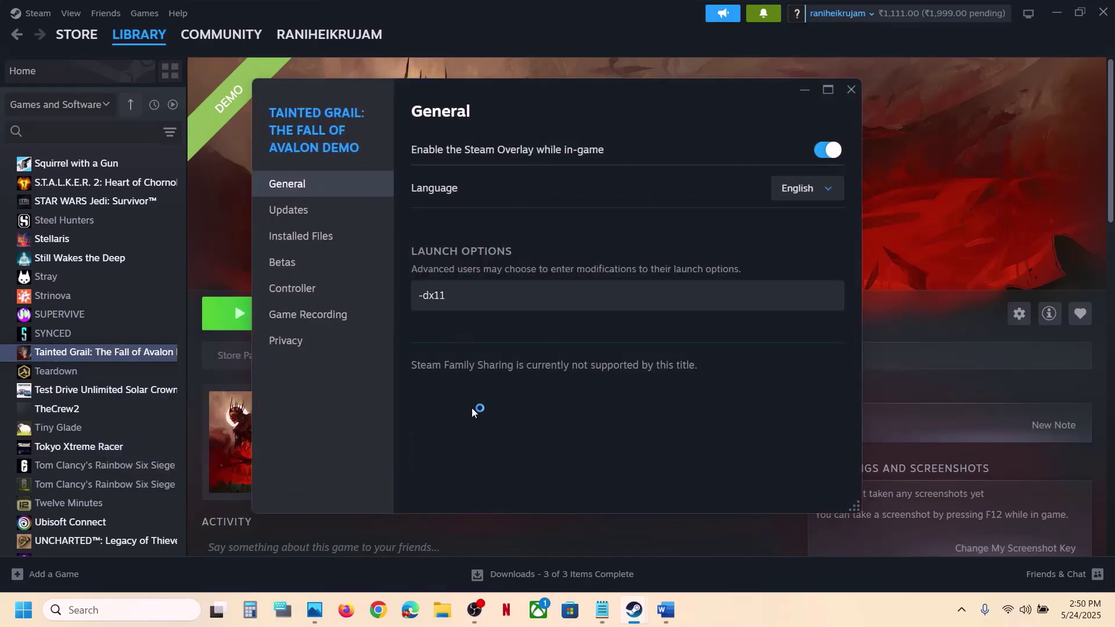
left_click(852, 90)
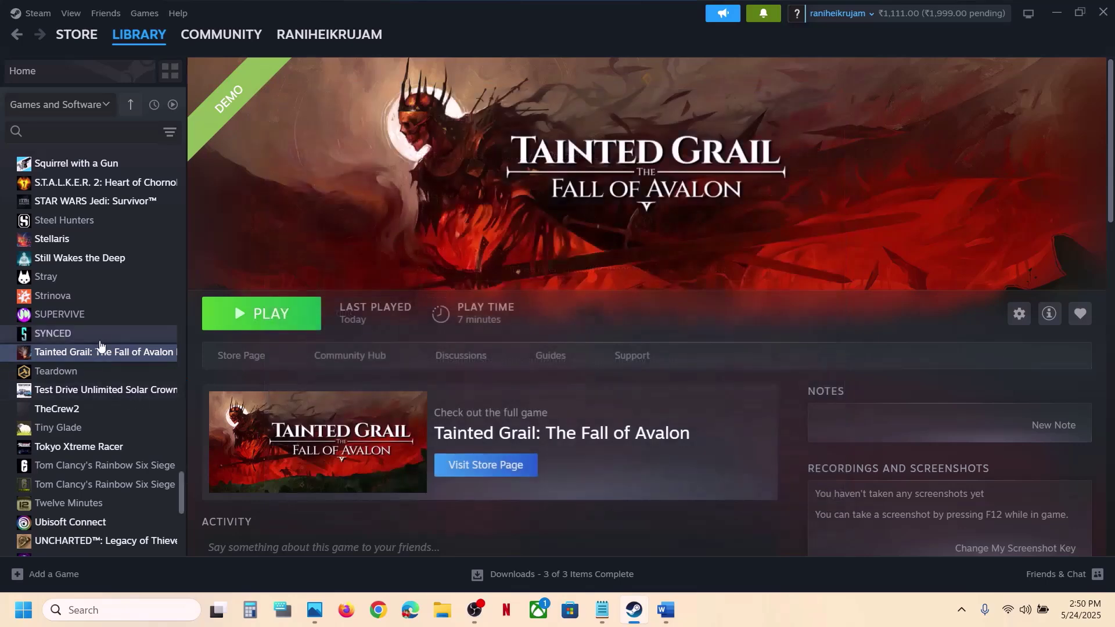
Step: Reopen the Tainted Grail demo's properties and replace its launch option with -dx12
right_click(99, 352)
left_click(162, 463)
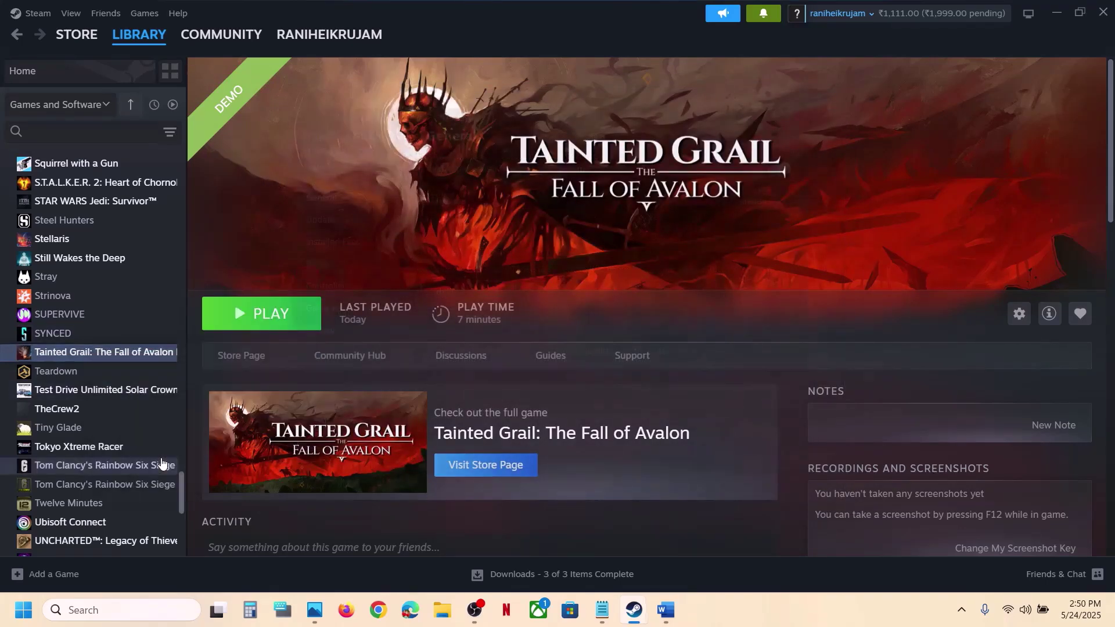
left_click_drag(459, 297, 391, 298)
type("-dx12")
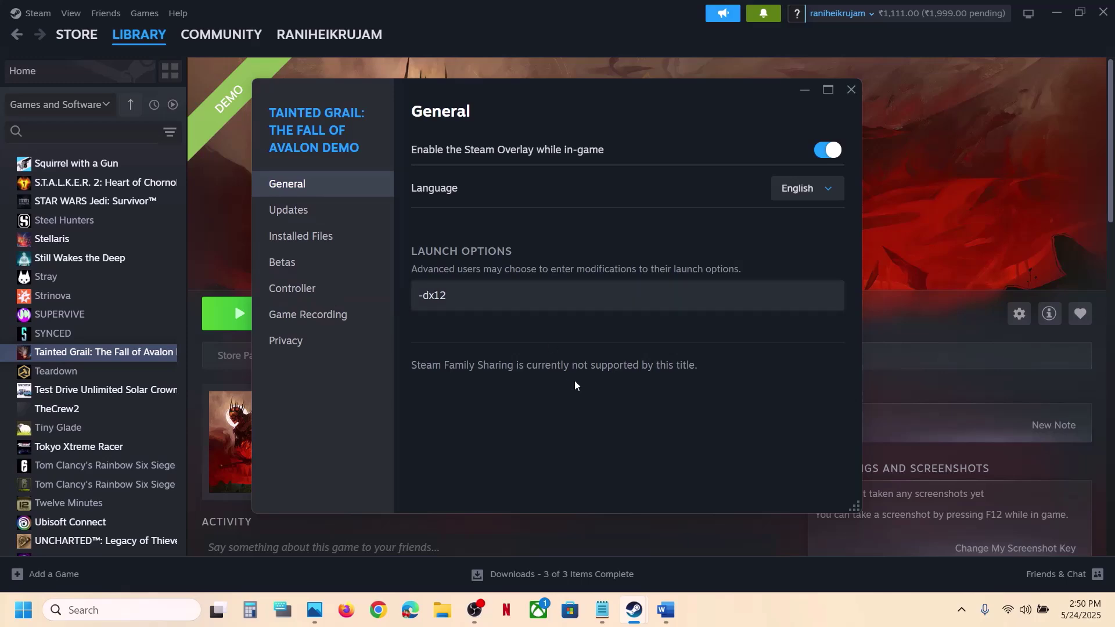
Step: Clear the Tainted Grail demo's launch options and close its properties
key("ctrl+a")
key("BackSpace")
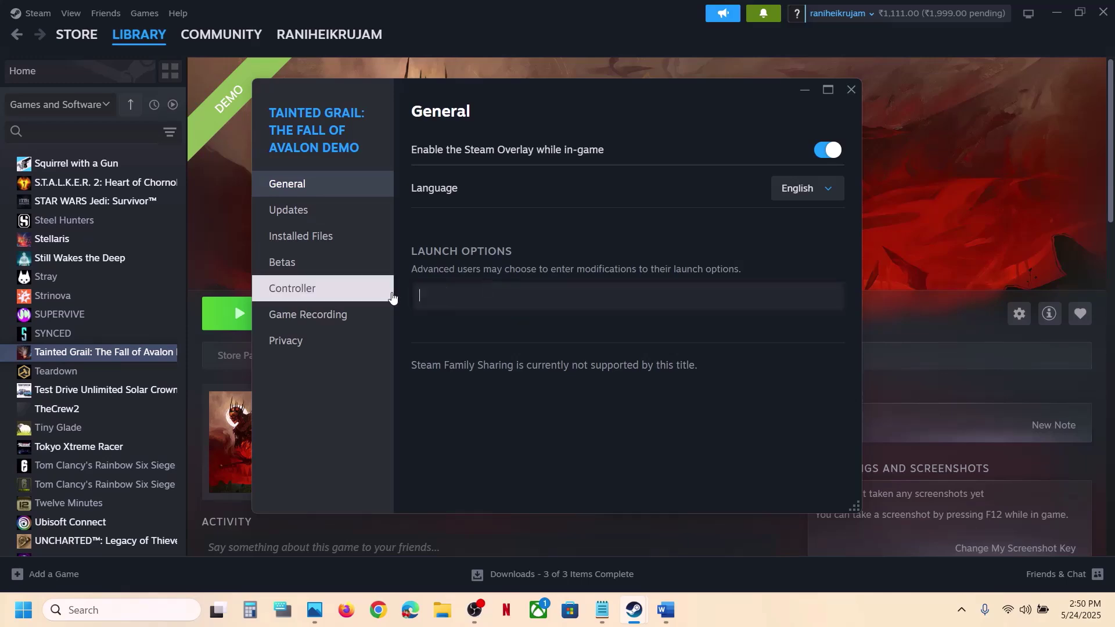
left_click(853, 88)
Step: Switch to the Word document and highlight Step 2's instruction about running the game as an administrator from the installation folder
left_click(666, 610)
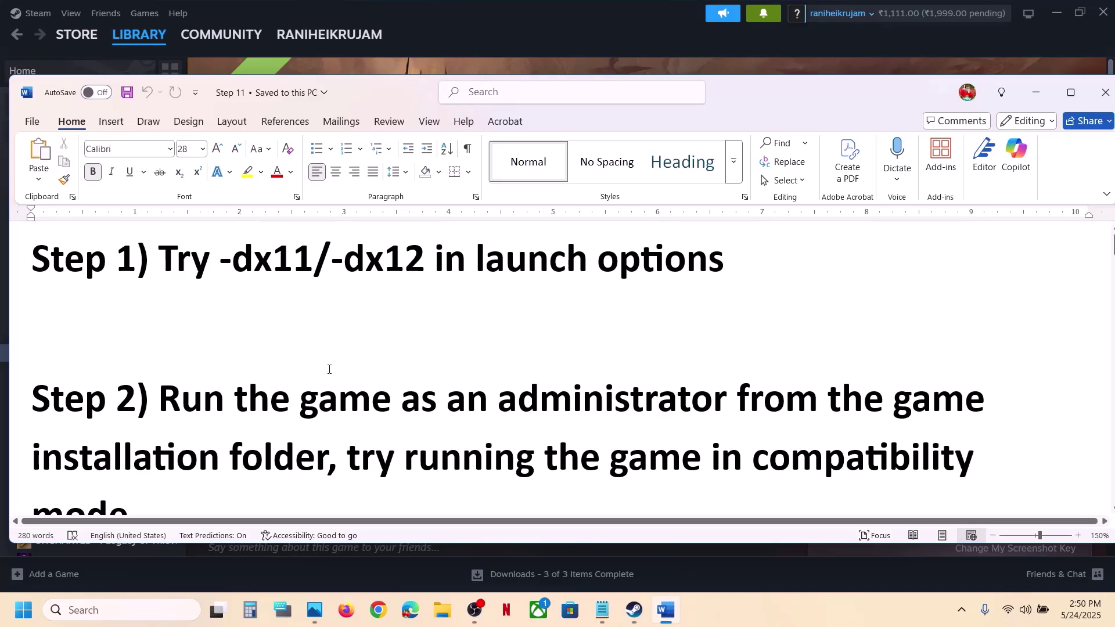
scroll(329, 369, "down", 2)
left_click_drag(173, 310, 334, 375)
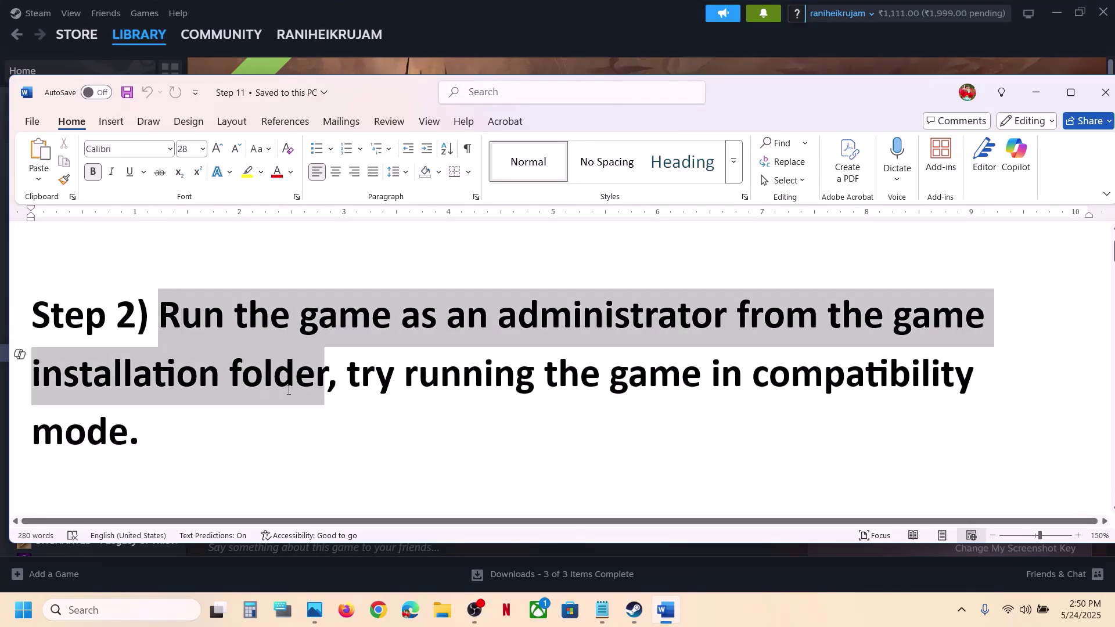
Step: Return to Steam, browse the Tainted Grail demo's local files, and look inside the Fall of Avalon_Data folder before returning
key("alt+Tab")
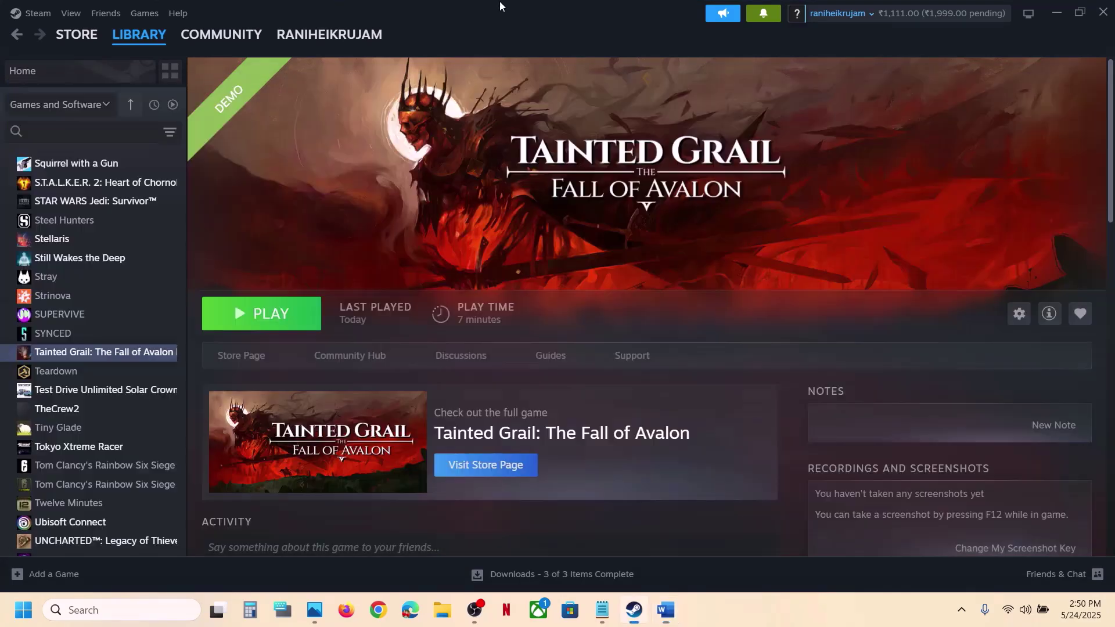
right_click(129, 352)
mouse_move(174, 434)
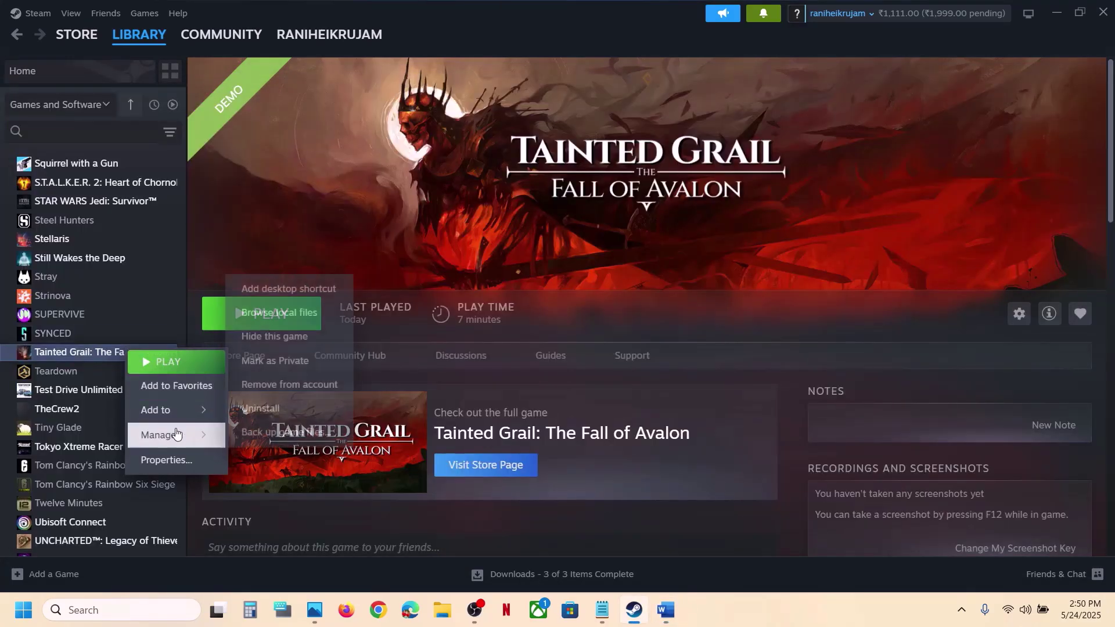
left_click(264, 313)
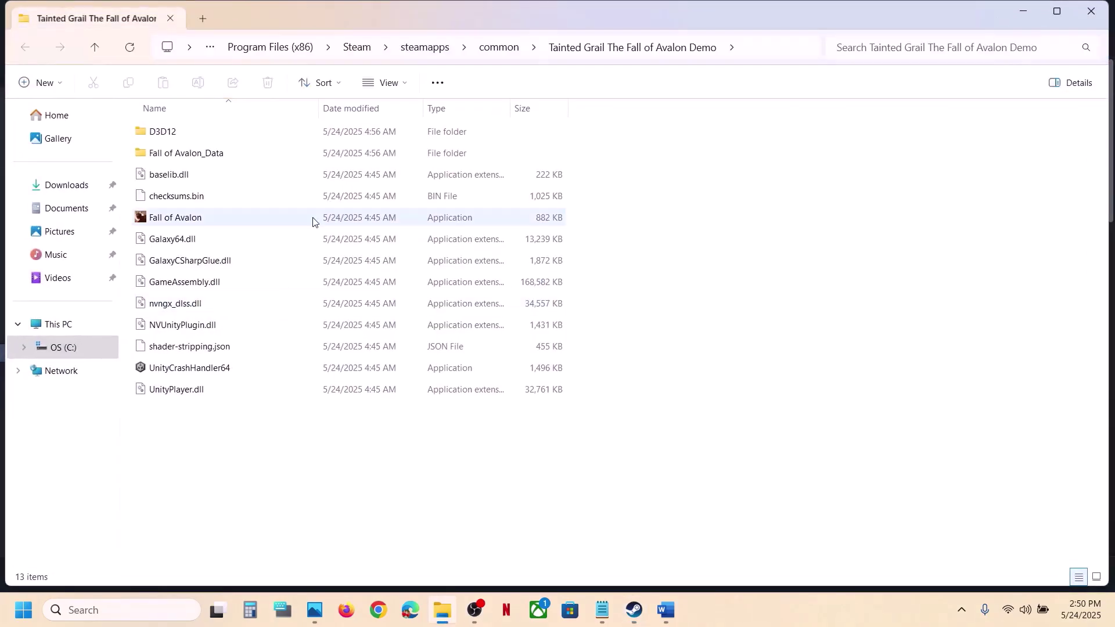
double_click(186, 160)
left_click(95, 48)
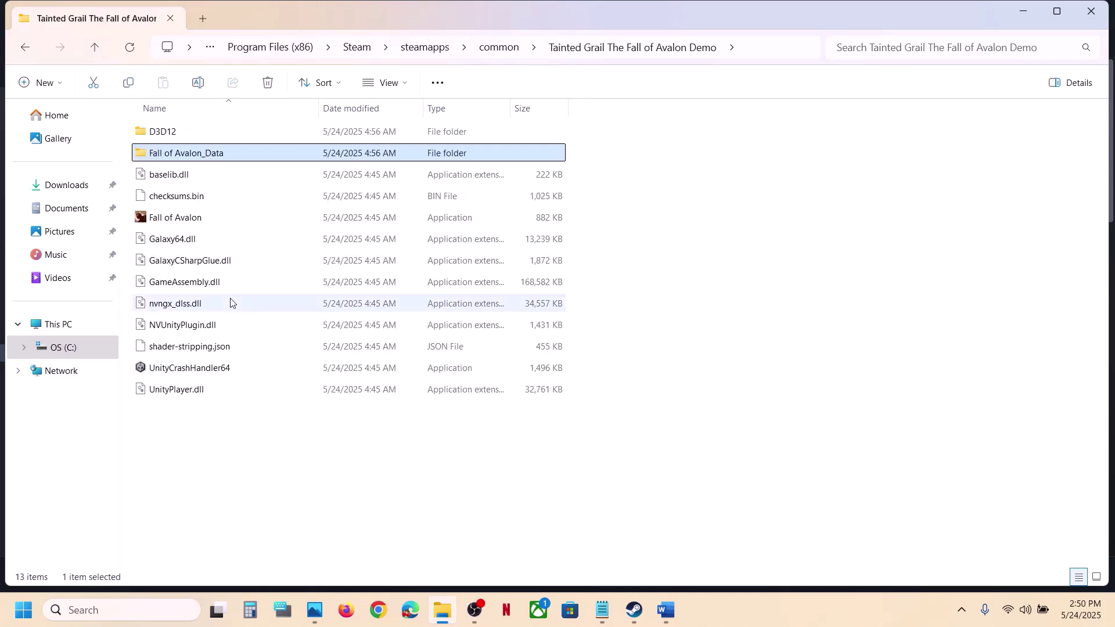
Step: Set the Fall of Avalon application to run as an administrator and apply the change
left_click(195, 225)
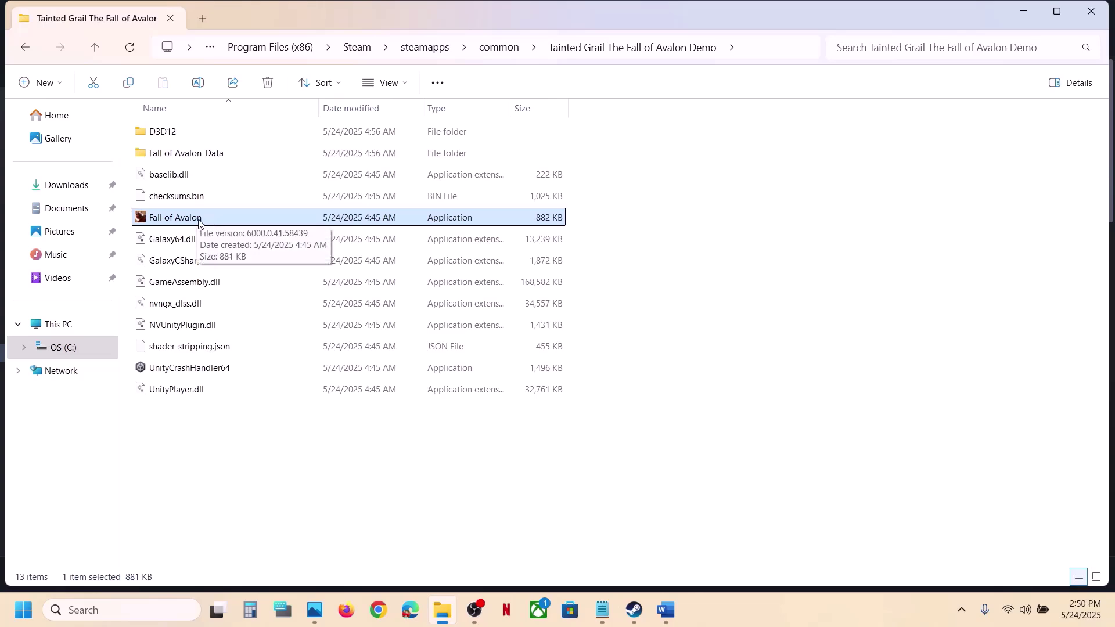
right_click(191, 223)
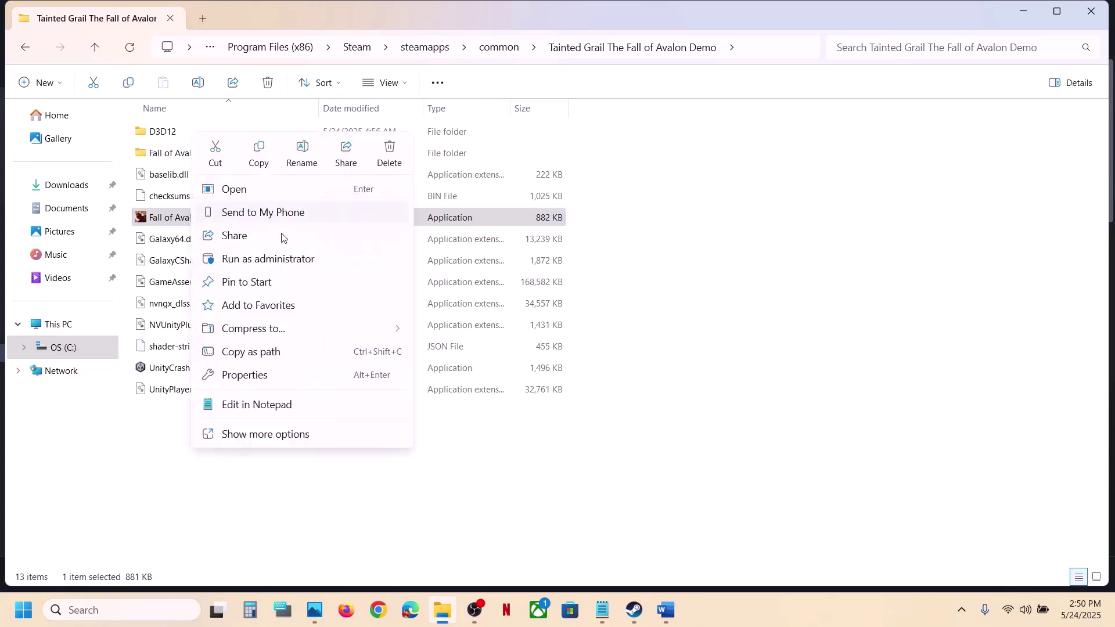
left_click(264, 378)
left_click(337, 230)
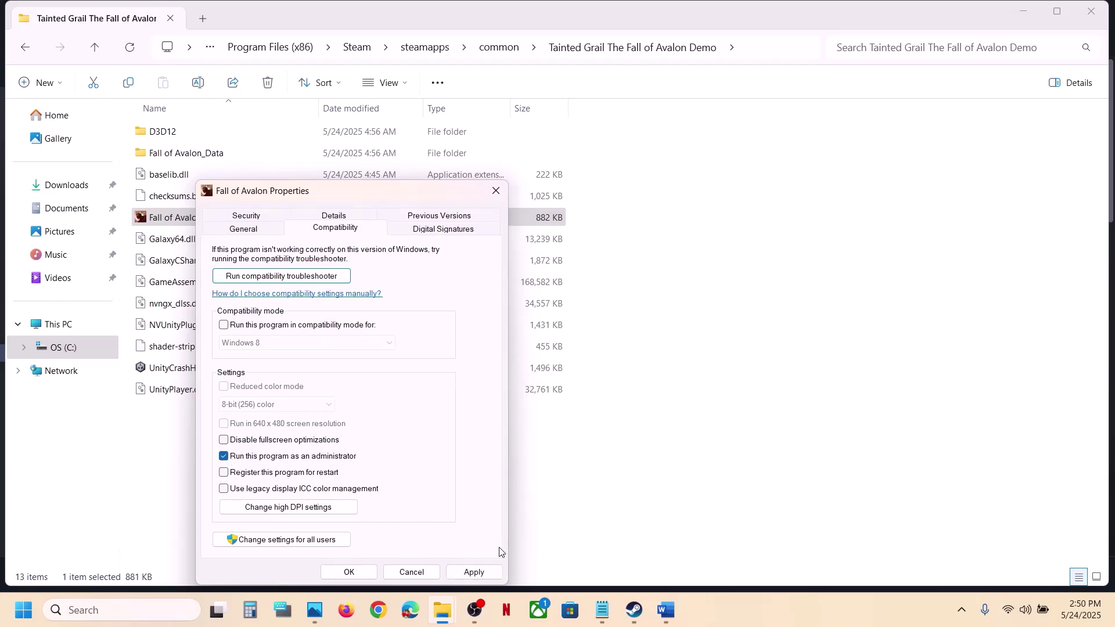
left_click(474, 572)
left_click(350, 572)
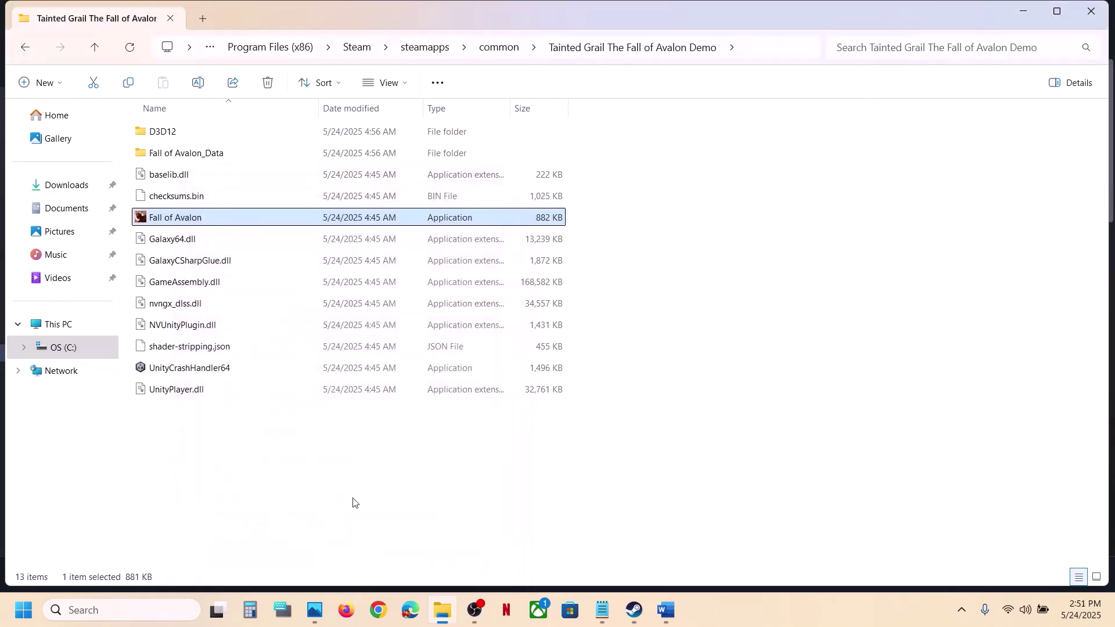
Step: Set the Fall of Avalon application to Windows 7 compatibility mode with fullscreen optimizations disabled, and apply the settings
right_click(191, 225)
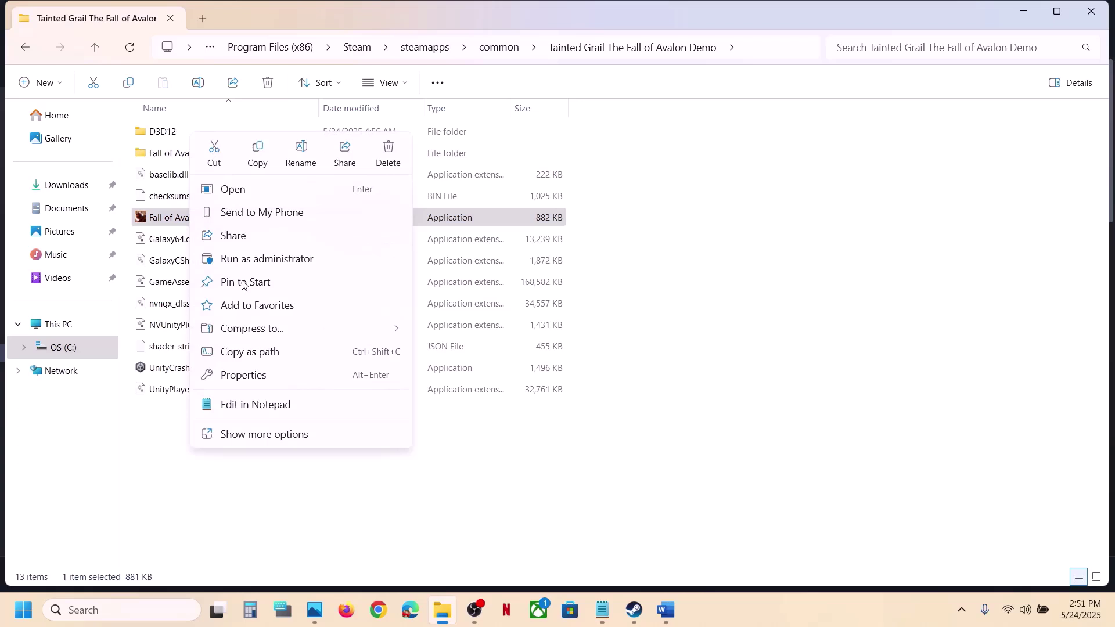
left_click(259, 381)
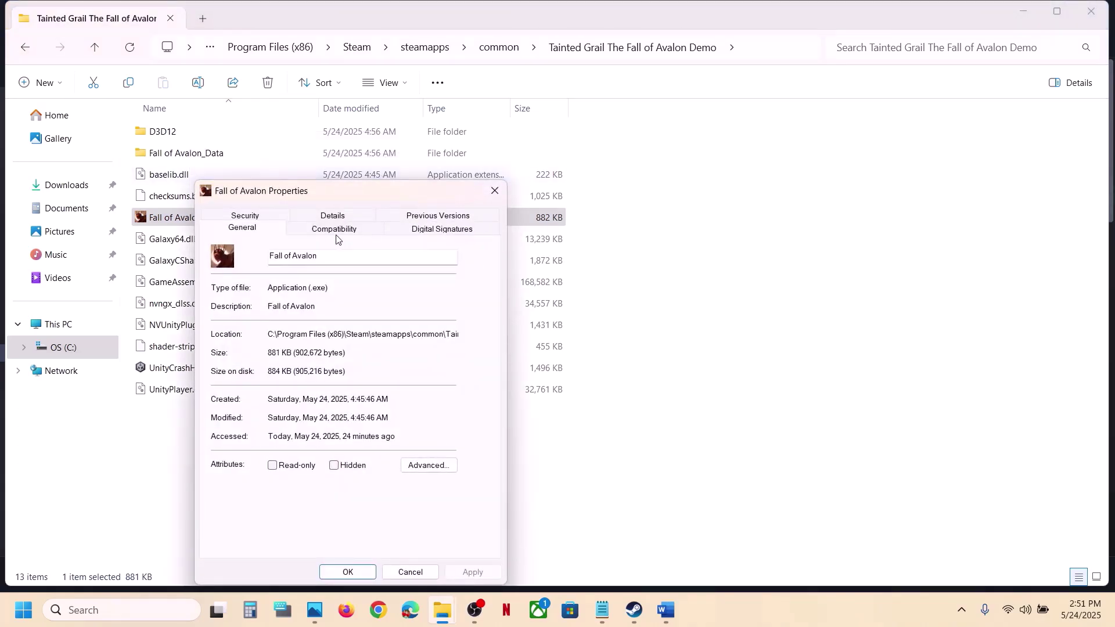
left_click(336, 232)
left_click(238, 330)
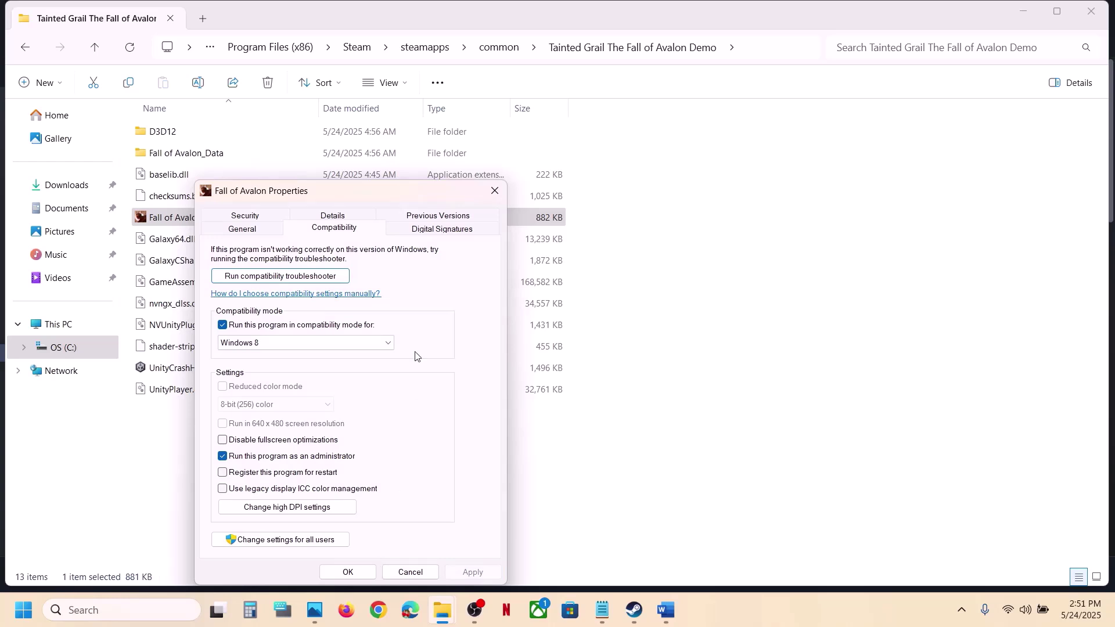
left_click(368, 343)
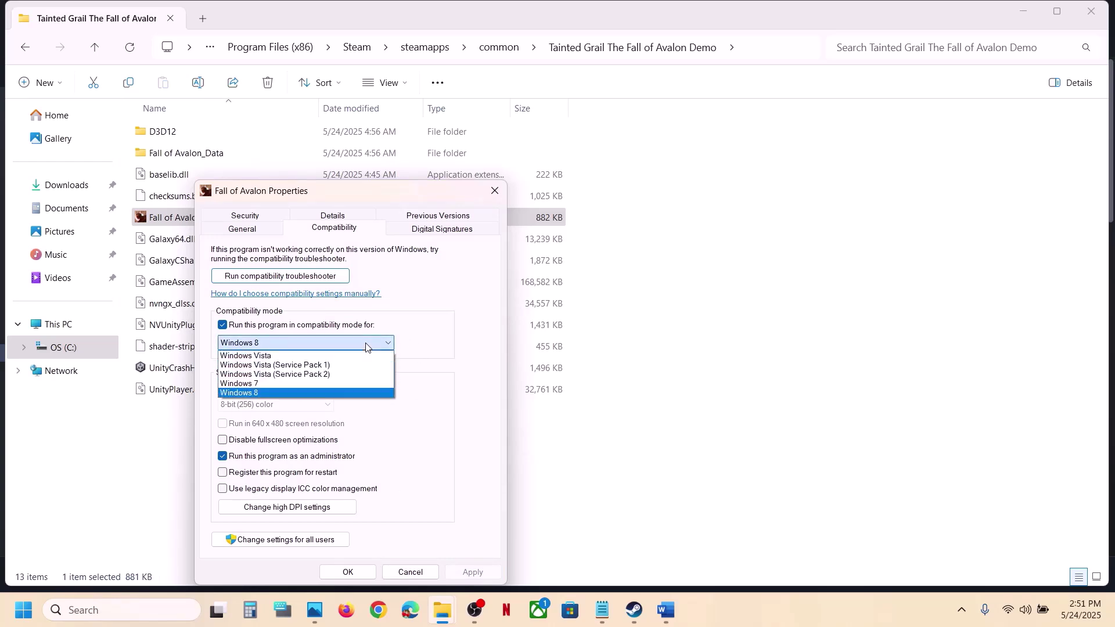
left_click(263, 385)
left_click(473, 573)
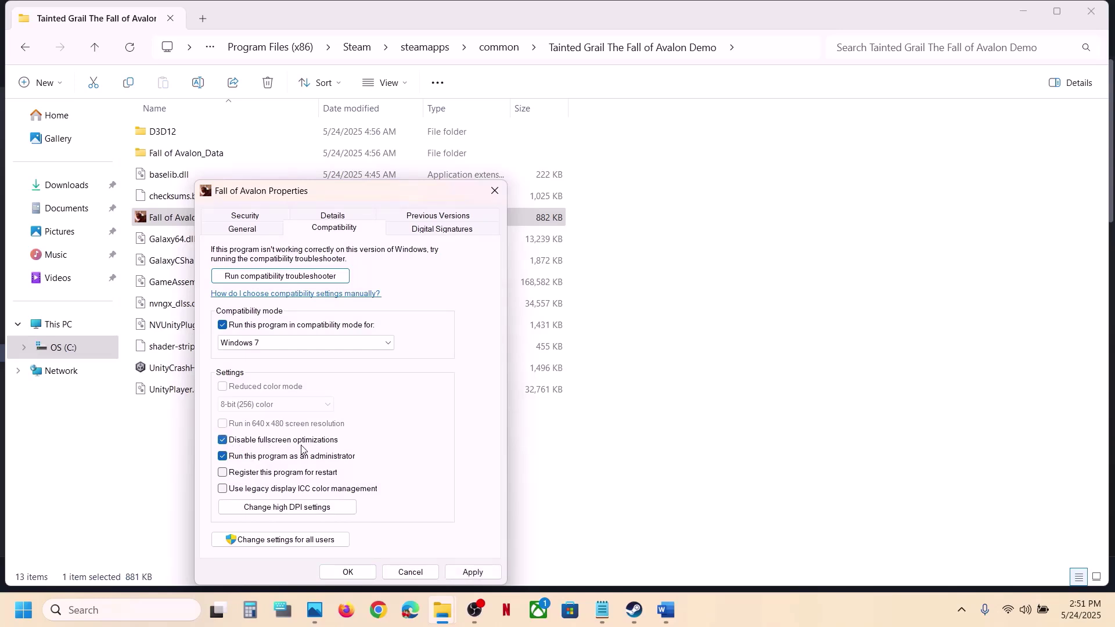
left_click(471, 572)
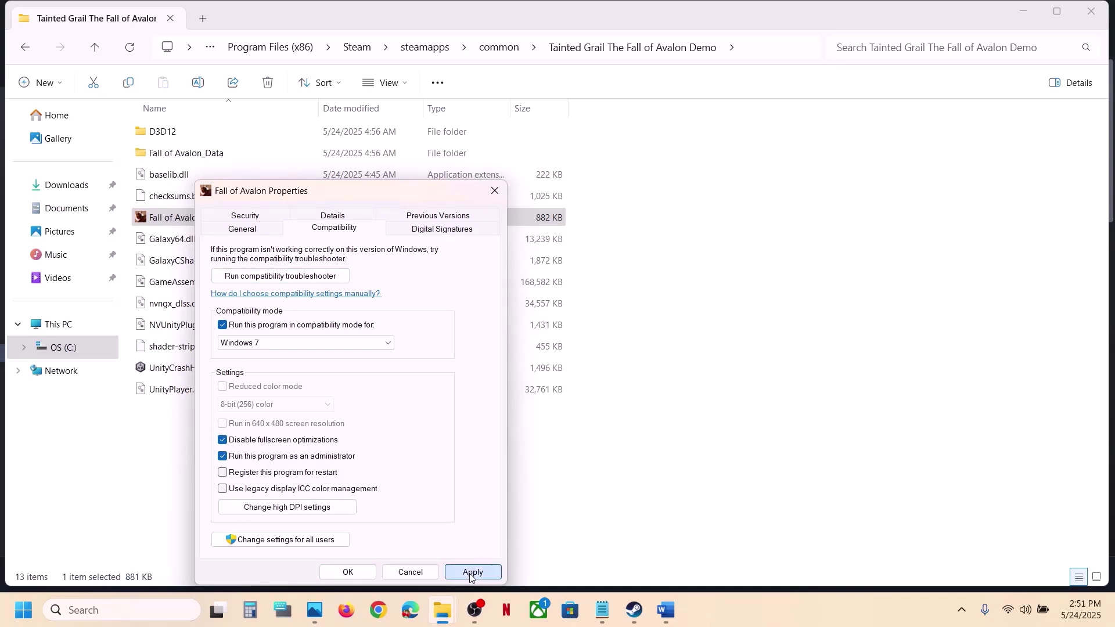
left_click(349, 573)
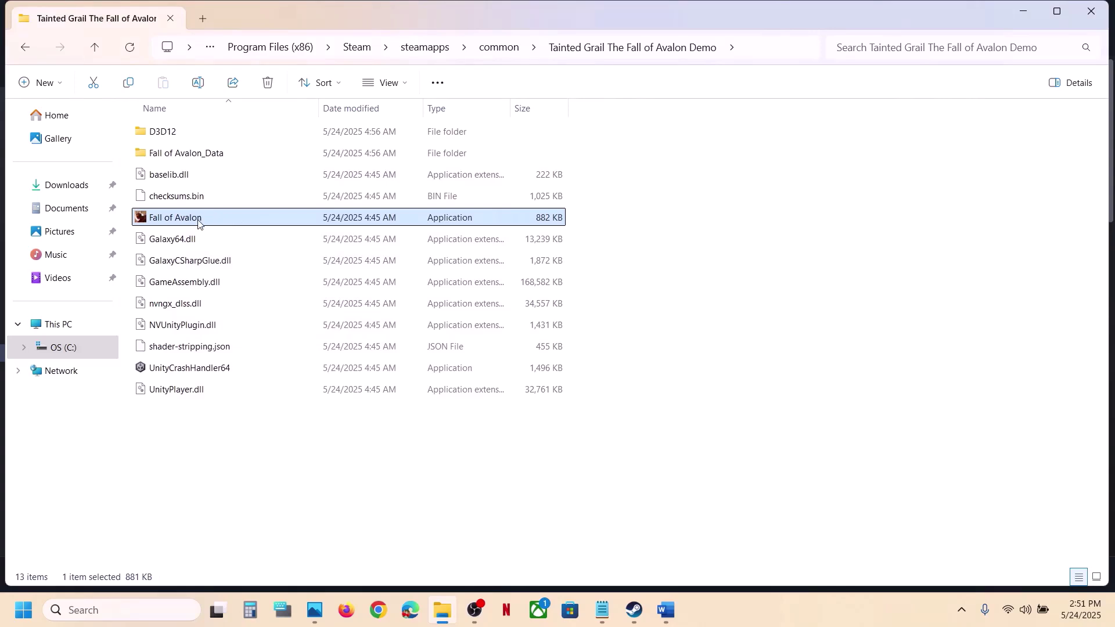
Step: Turn off compatibility mode, disabled fullscreen optimizations and administrator mode for the Fall of Avalon application, apply, and close the game folder
right_click(198, 225)
left_click(249, 374)
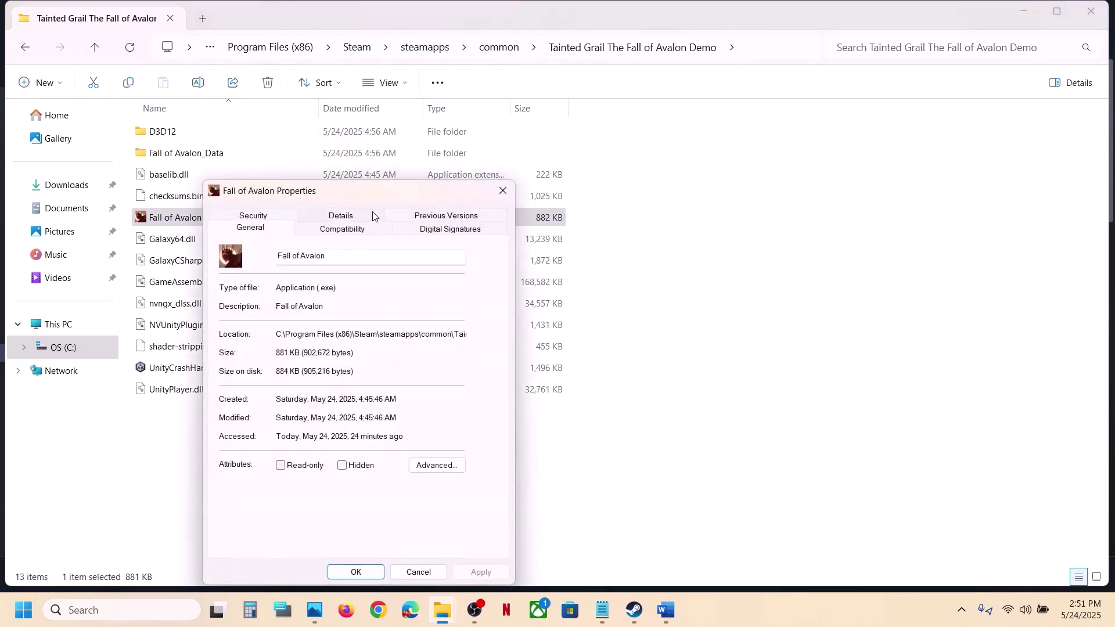
left_click(353, 229)
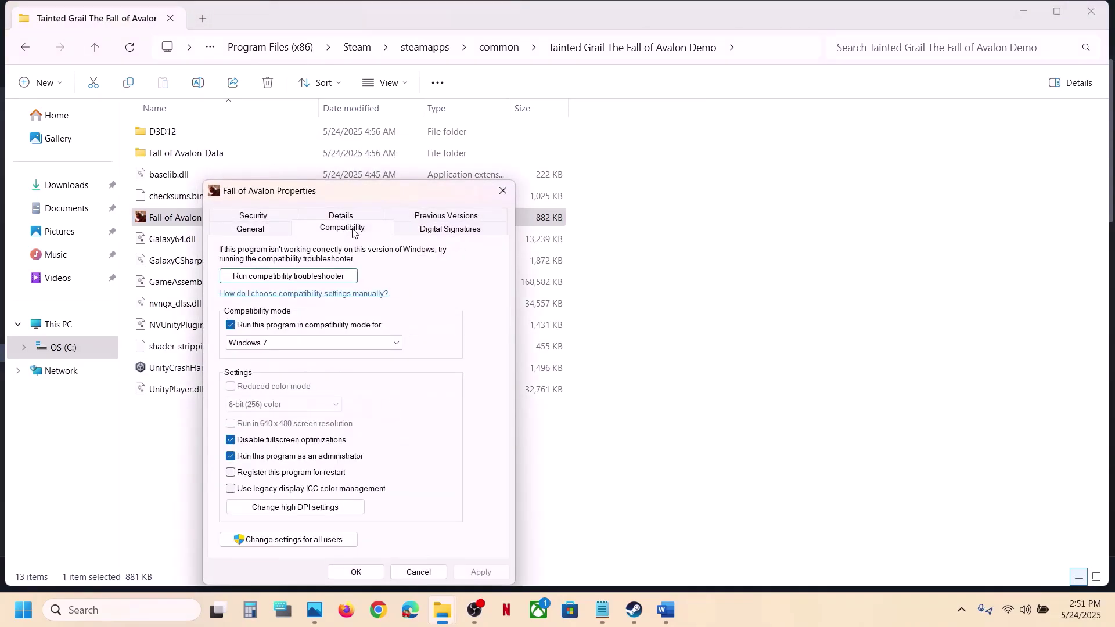
left_click(232, 327)
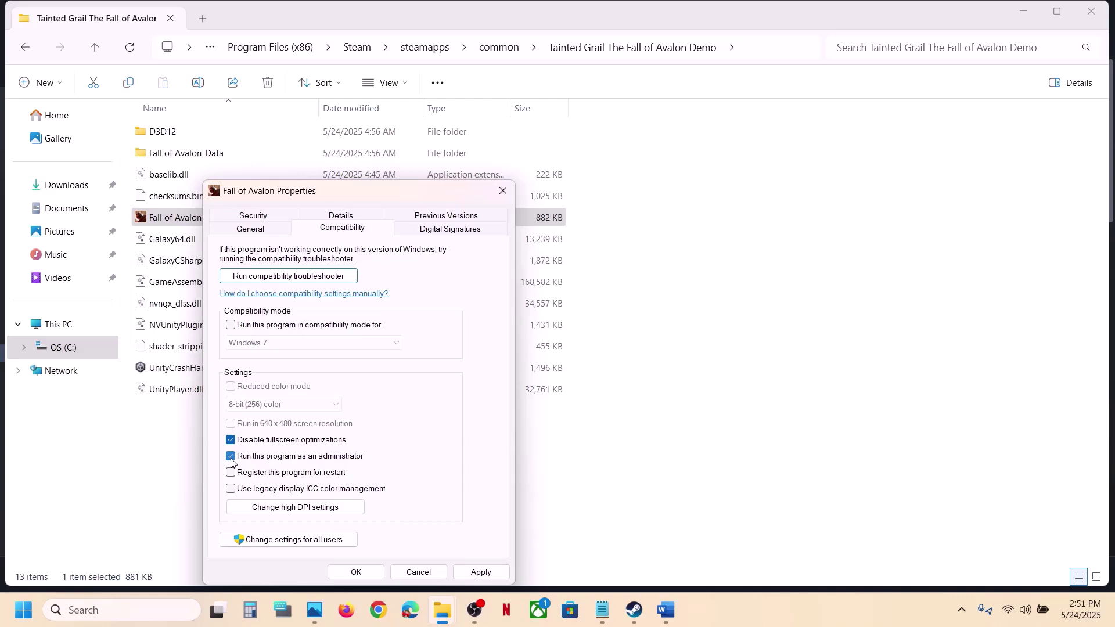
left_click(481, 572)
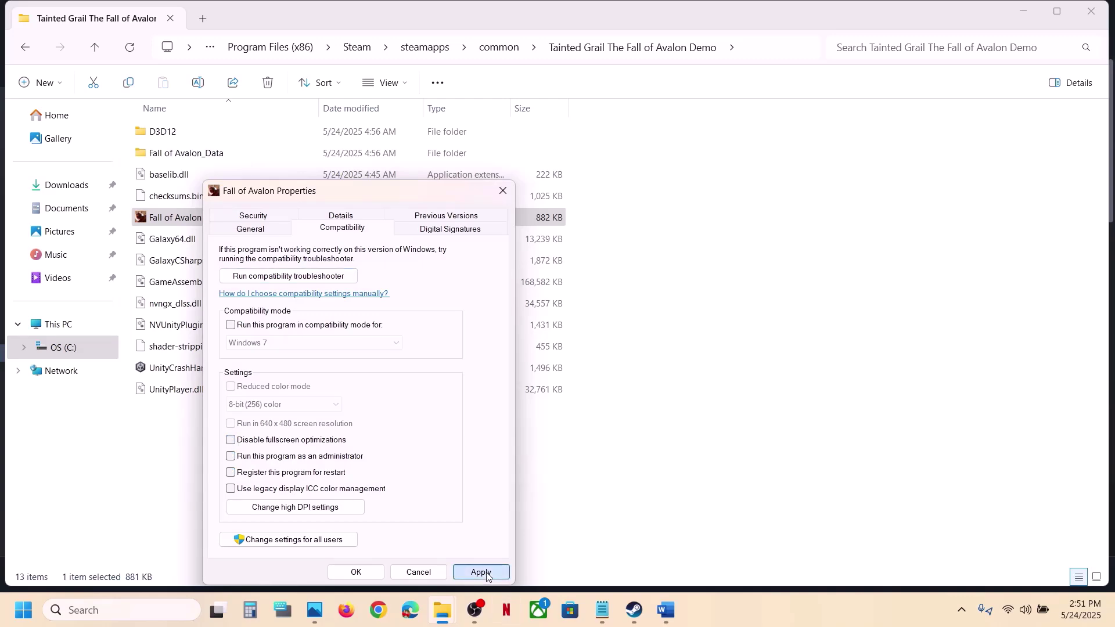
left_click(367, 573)
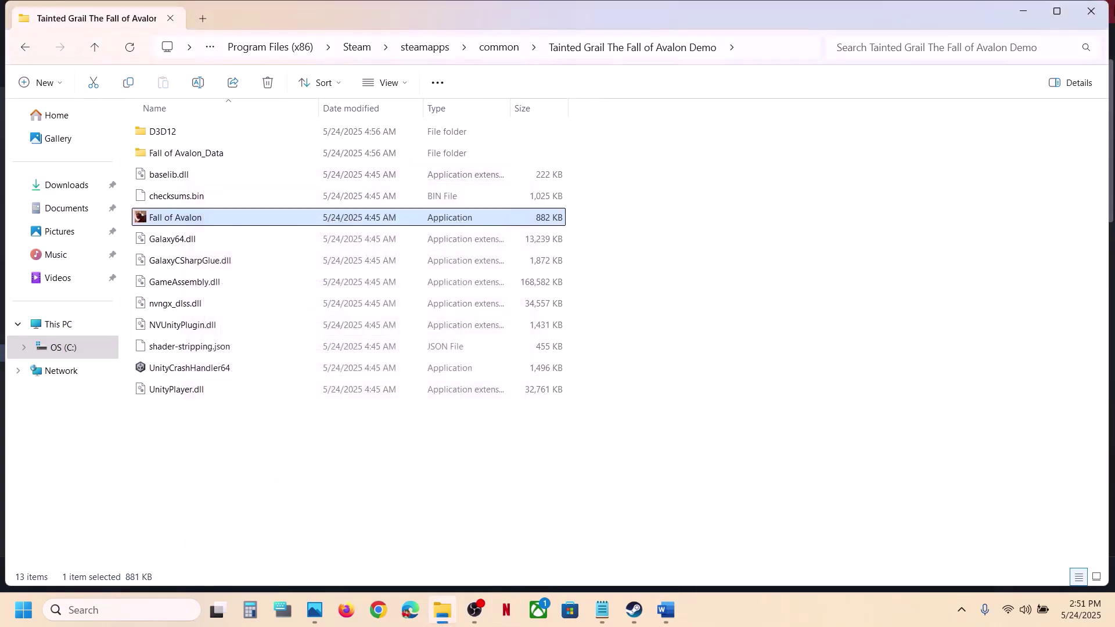
left_click(1091, 11)
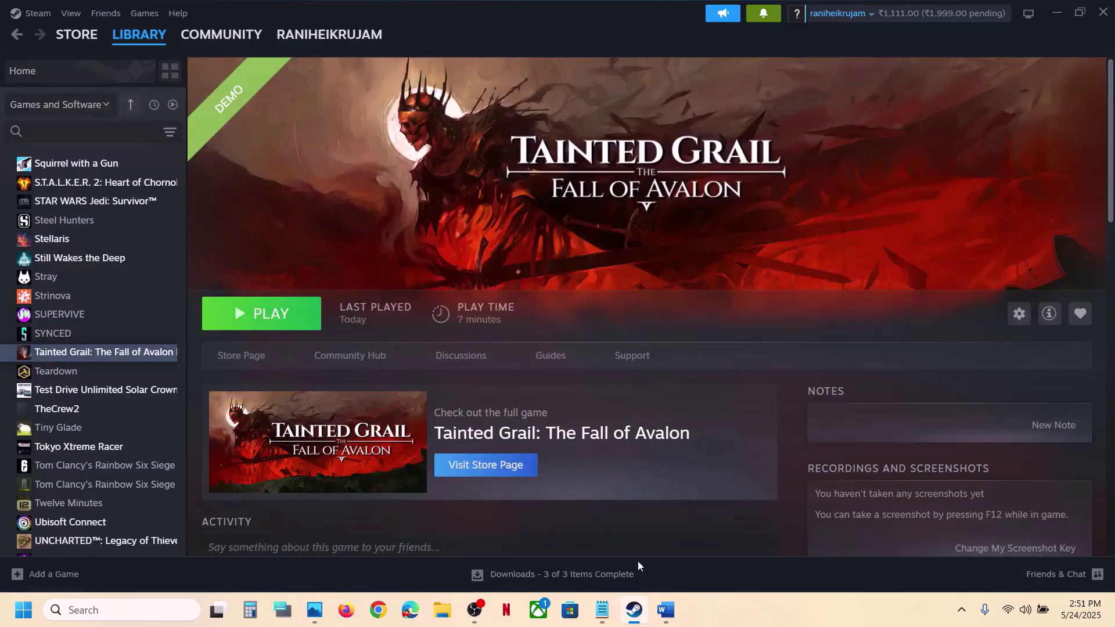
Step: Switch to the Word document and highlight Step 3's notes on backing up save files and losing game progress
left_click(666, 610)
scroll(478, 401, "down", 3)
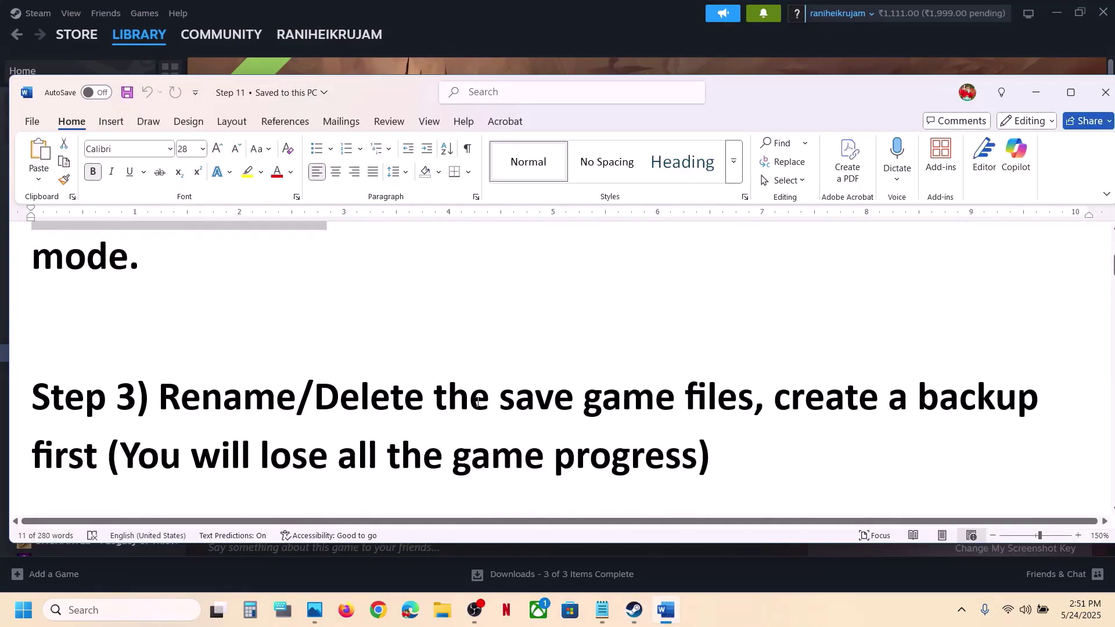
left_click_drag(173, 409, 1040, 401)
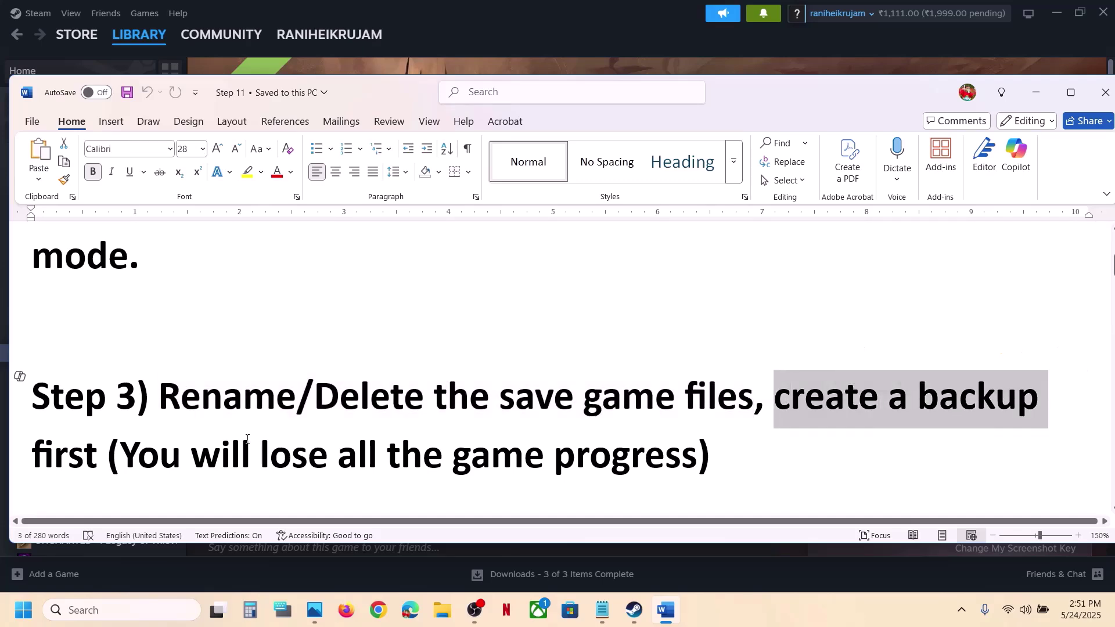
left_click_drag(131, 453, 699, 456)
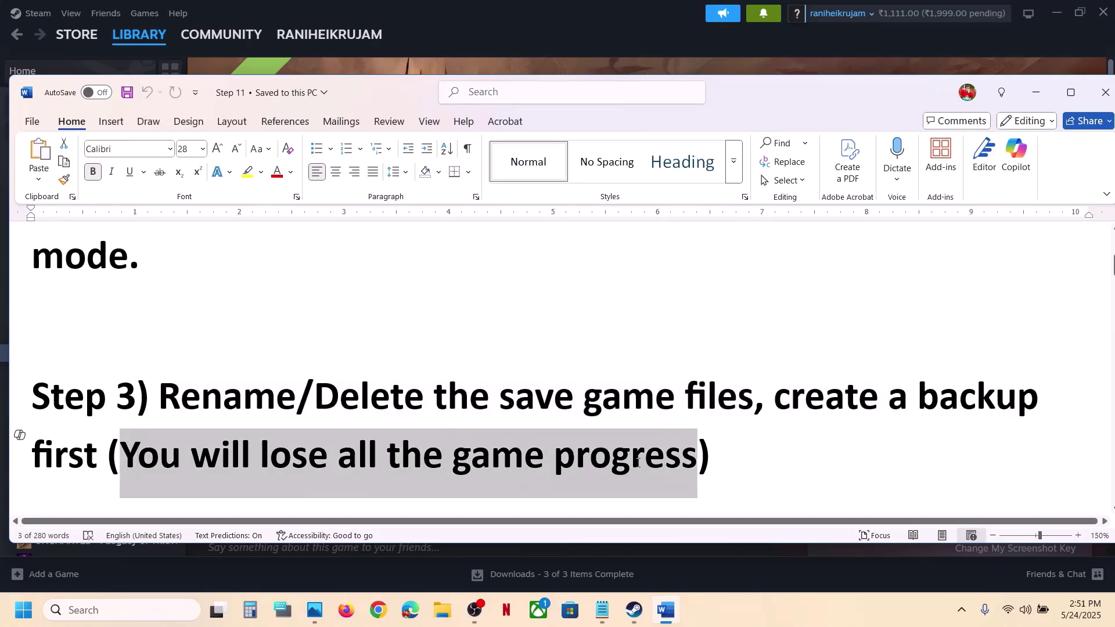
Step: Leave the Word document, switch to File Explorer and open the user's profile folder under Users on the C: drive
left_click(642, 49)
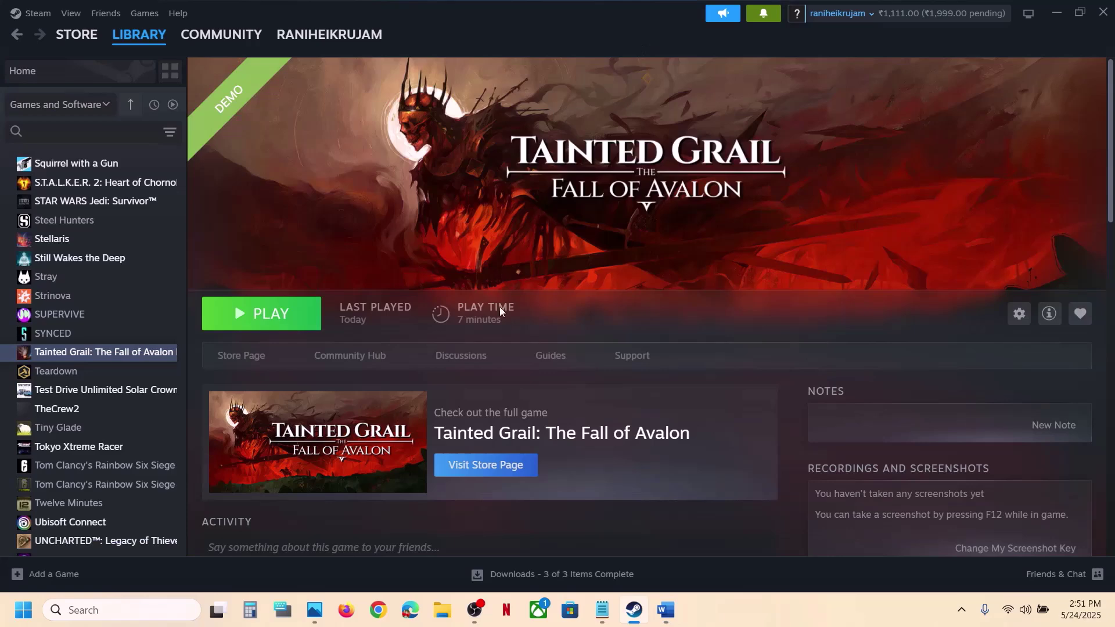
left_click(443, 611)
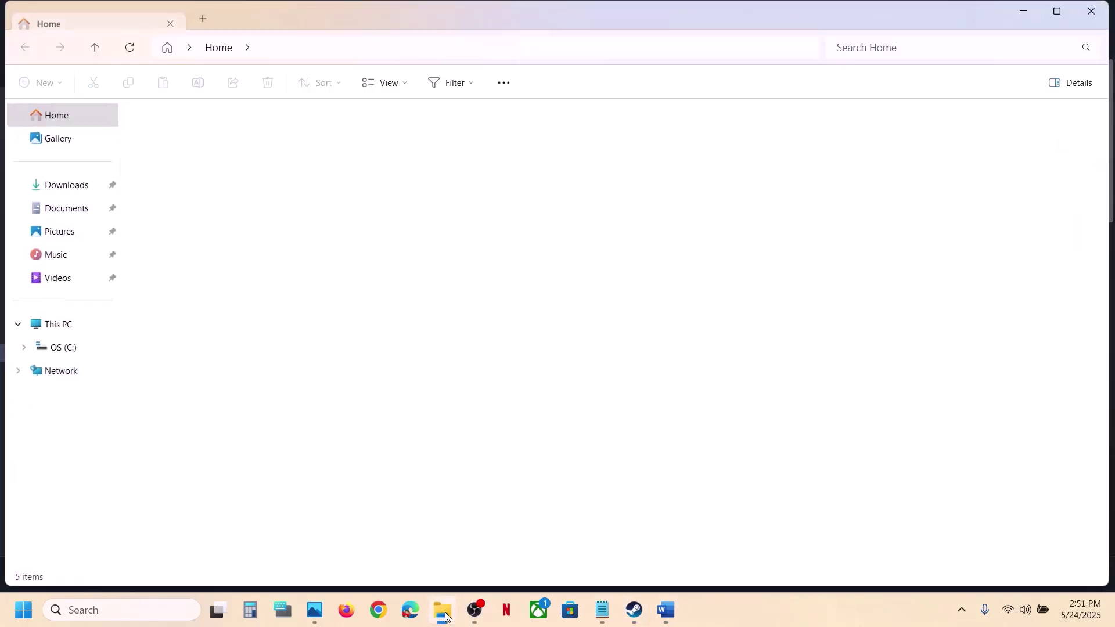
left_click(64, 327)
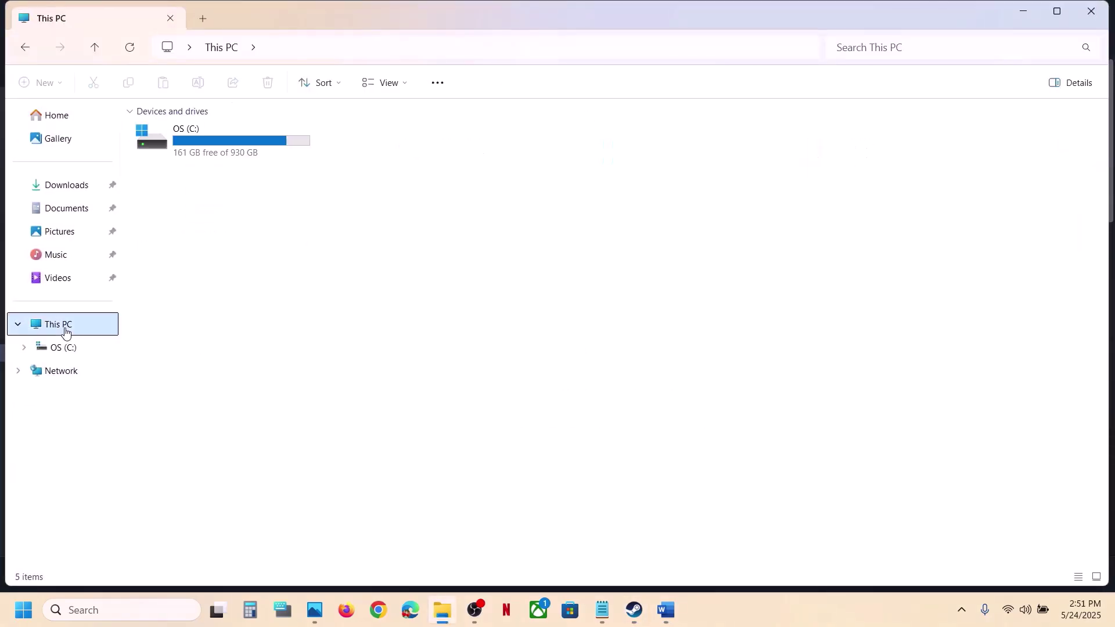
double_click(267, 150)
scroll(256, 251, "down", 4)
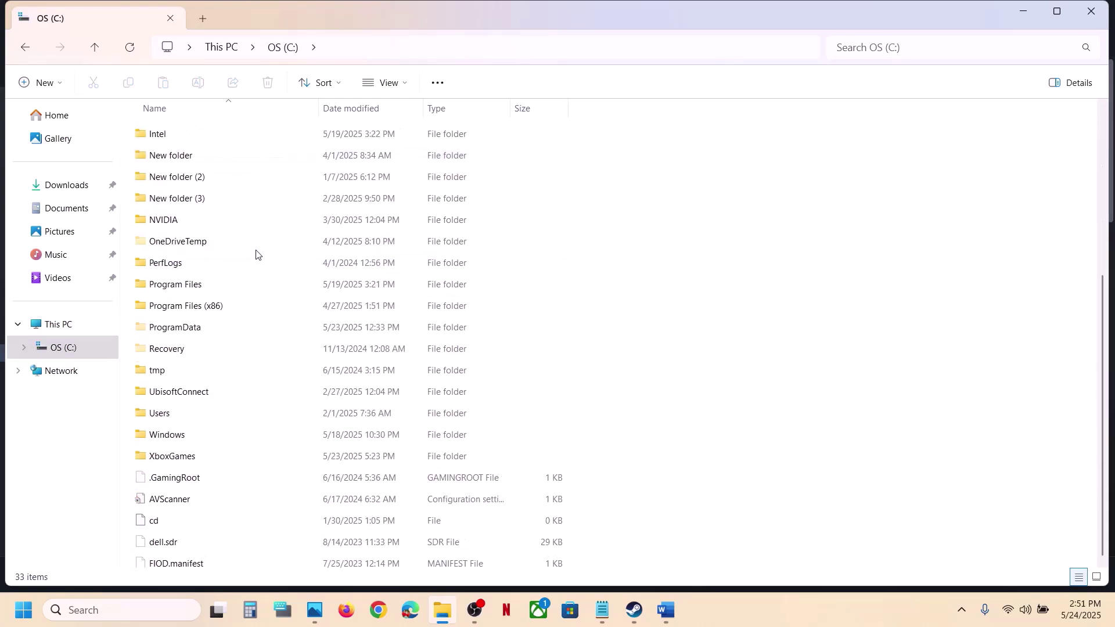
double_click(176, 386)
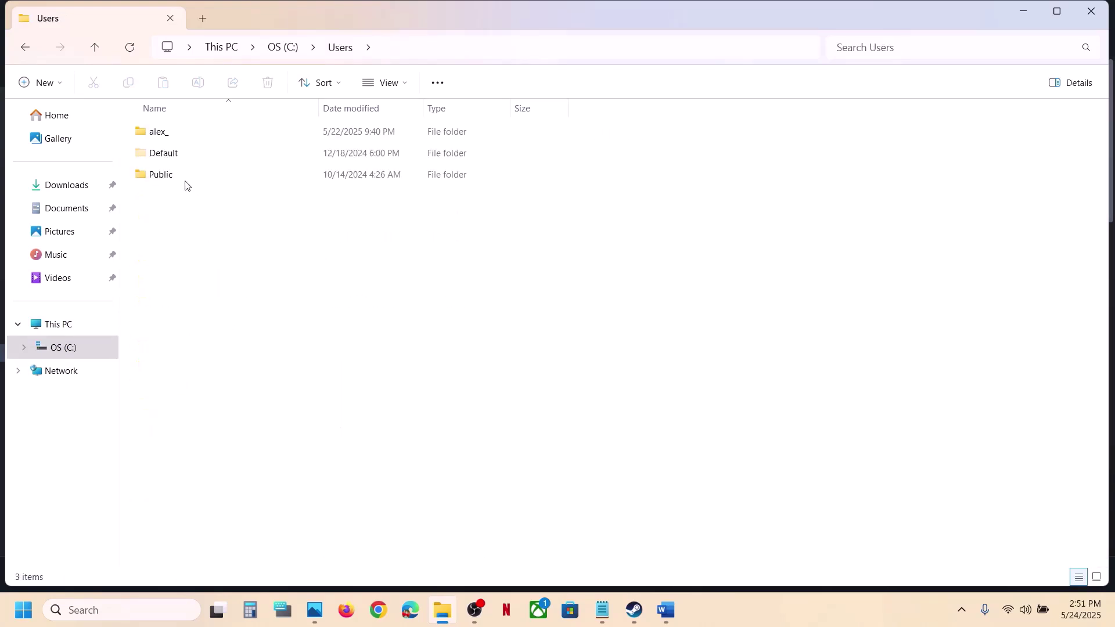
double_click(163, 138)
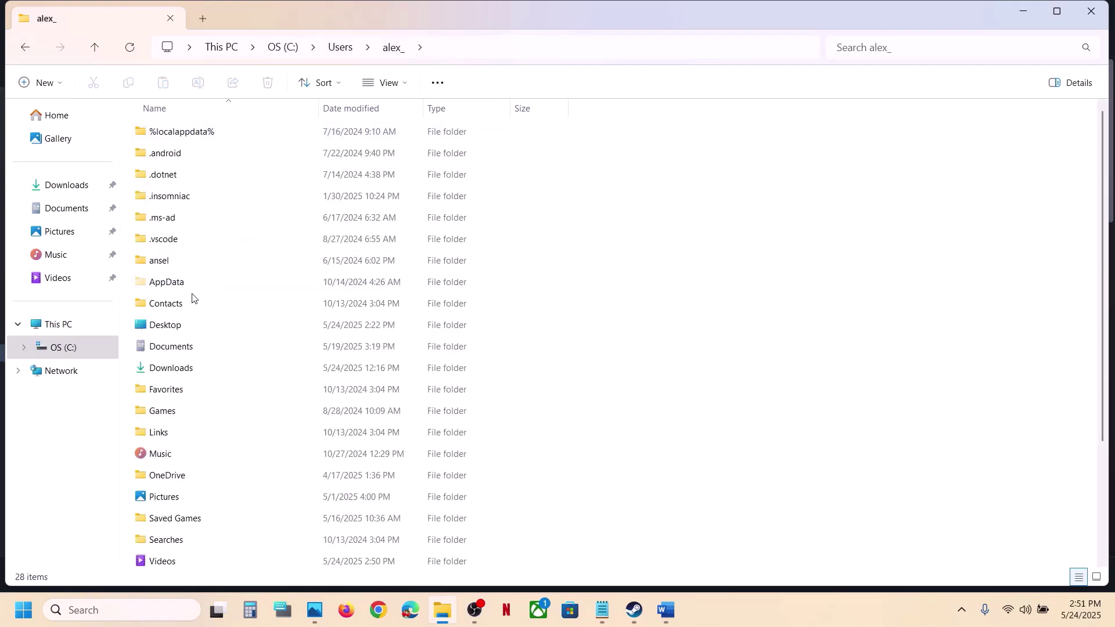
Step: Check in the folder's view options whether hidden items are shown, so that the AppData folder can be accessed
left_click(187, 284)
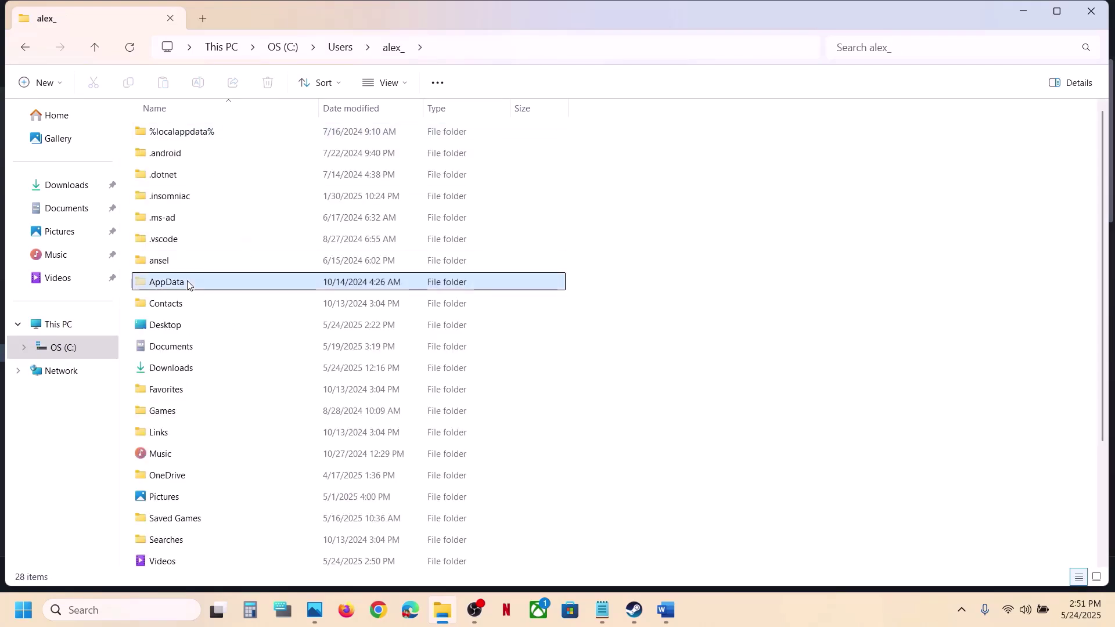
left_click(405, 85)
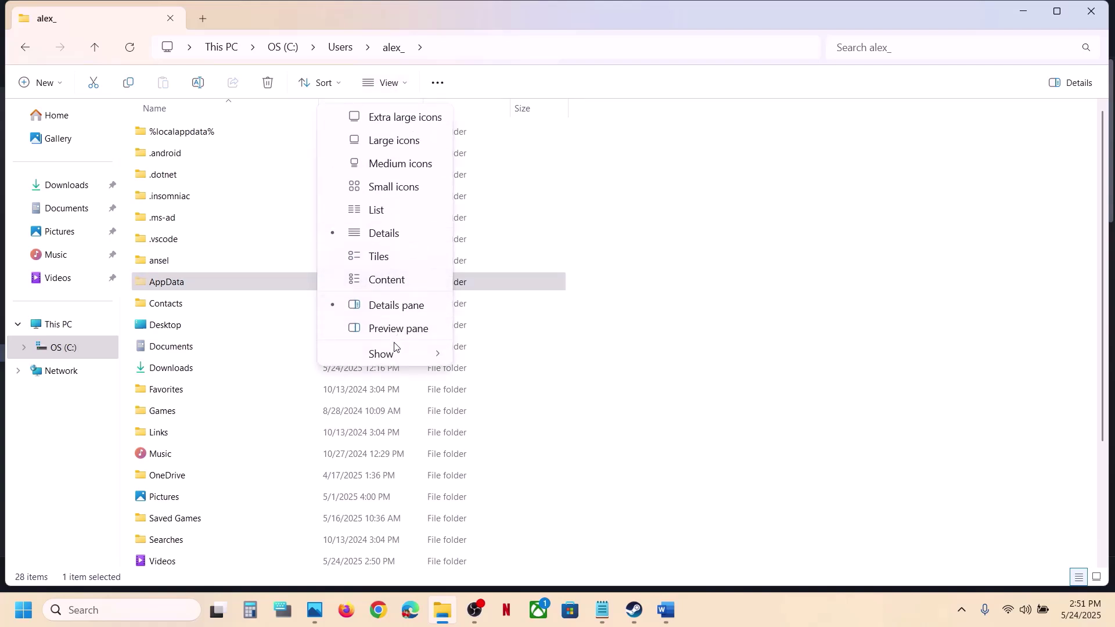
mouse_move(392, 353)
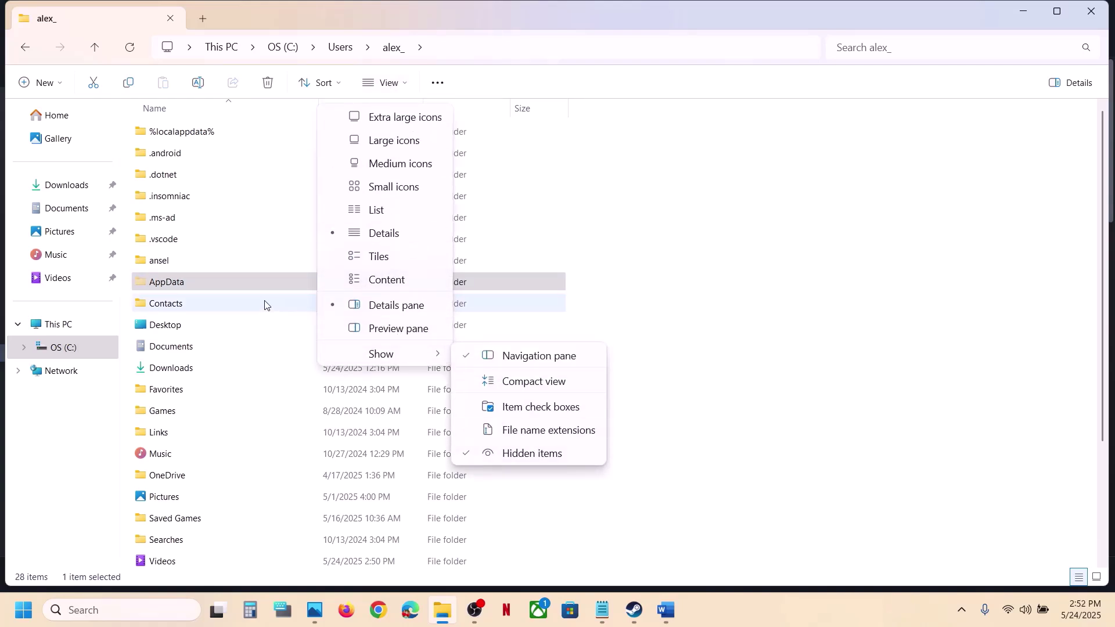
Step: Go to the Questline folder inside AppData\LocalLow
double_click(227, 281)
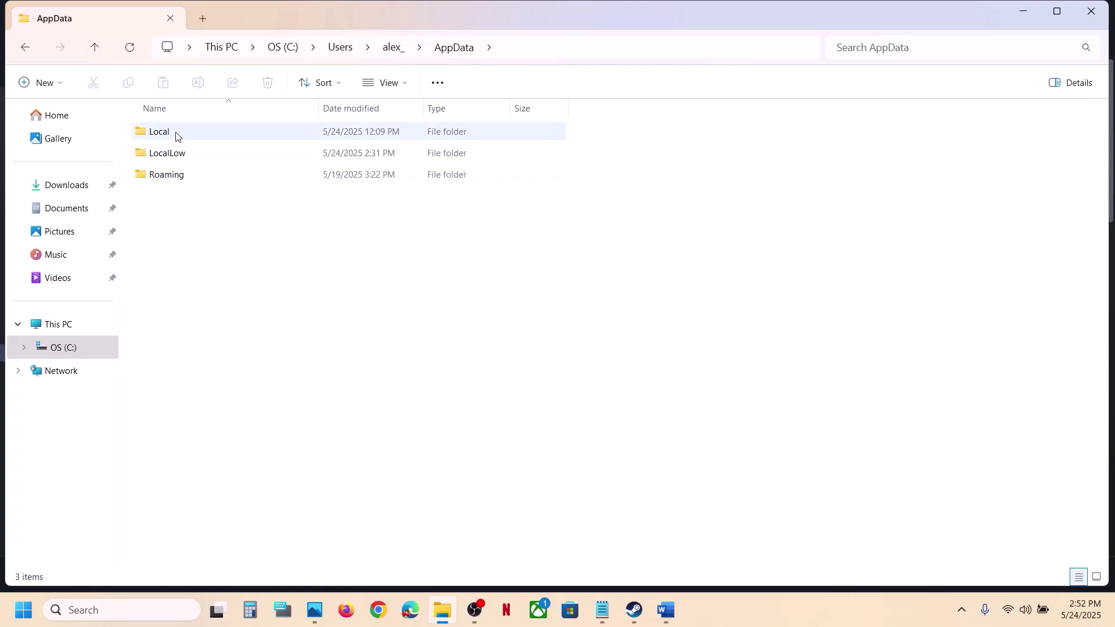
double_click(167, 154)
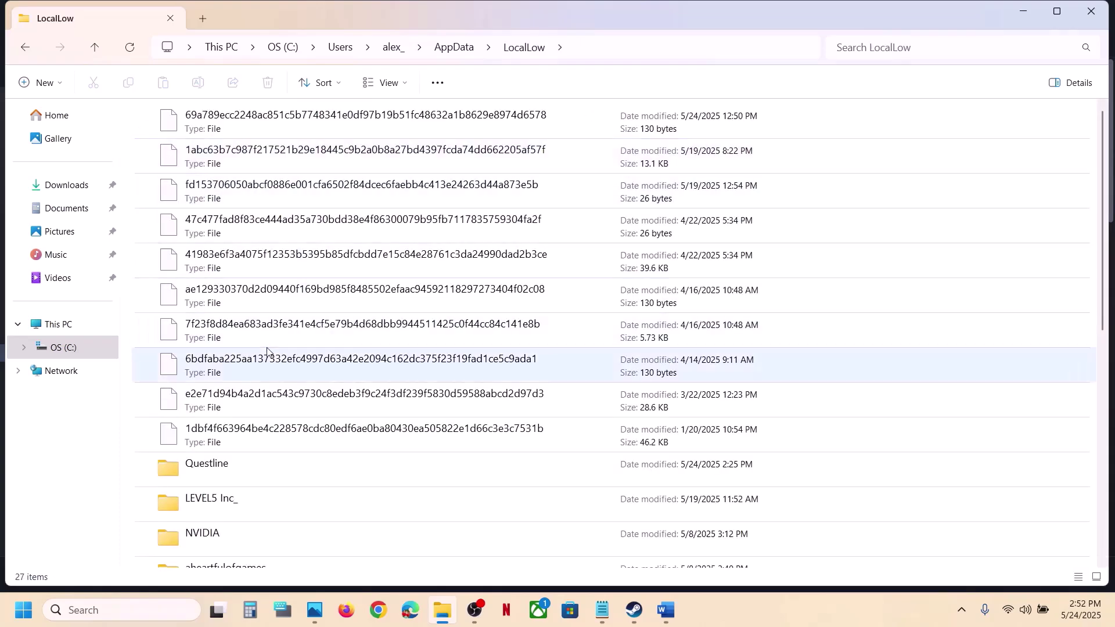
scroll(266, 352, "down", 2)
left_click(205, 327)
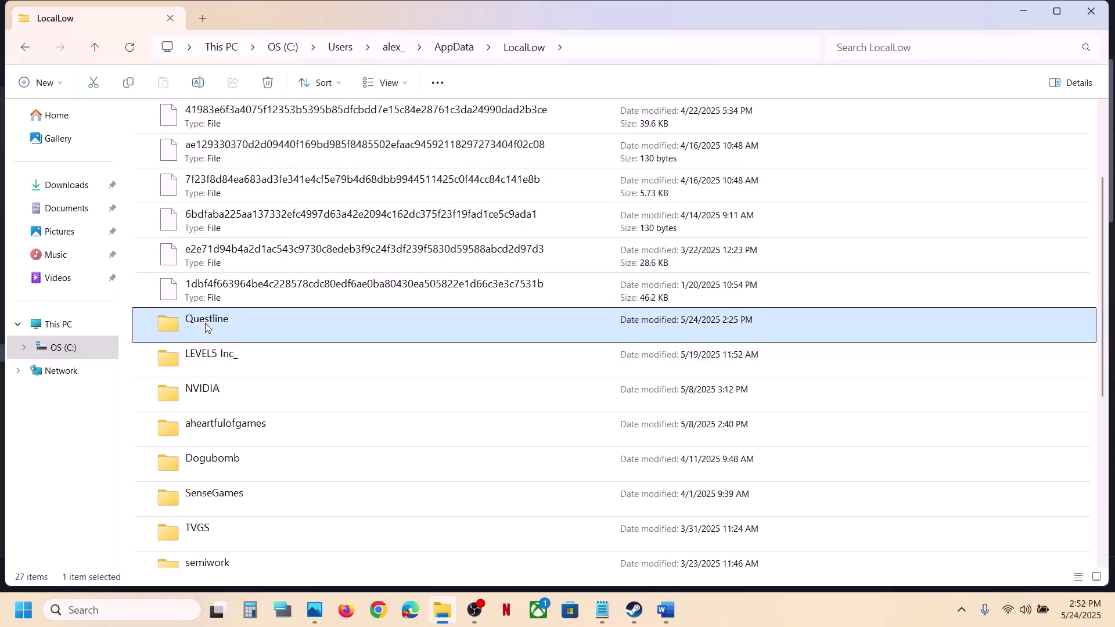
double_click(206, 327)
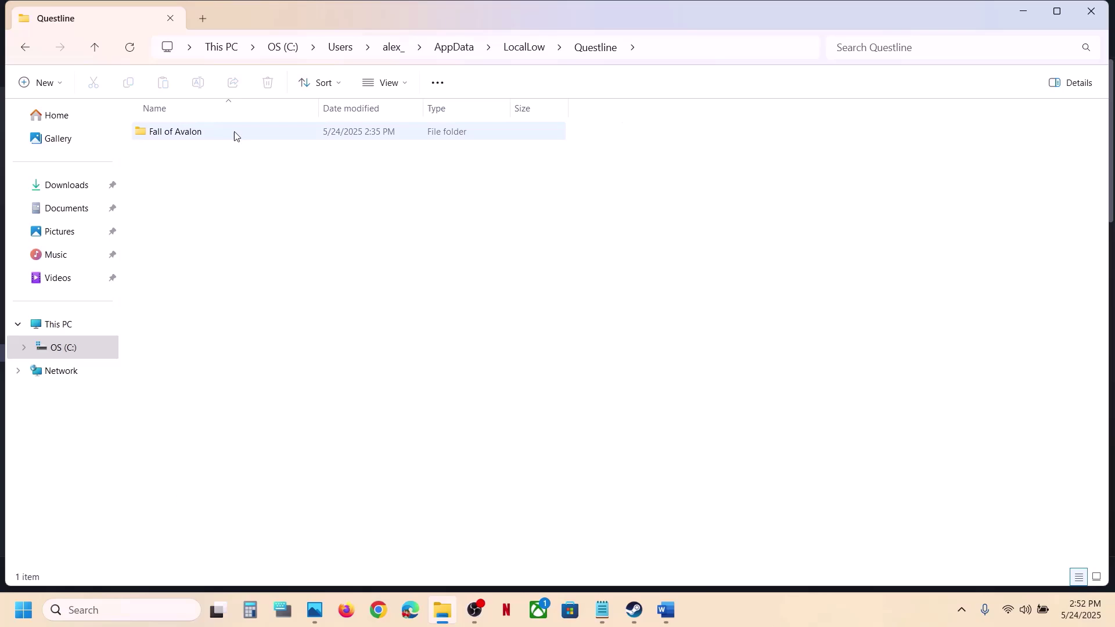
Step: Copy the Fall of Avalon save folder to an empty spot on the desktop as a backup
left_click(172, 135)
right_click(172, 136)
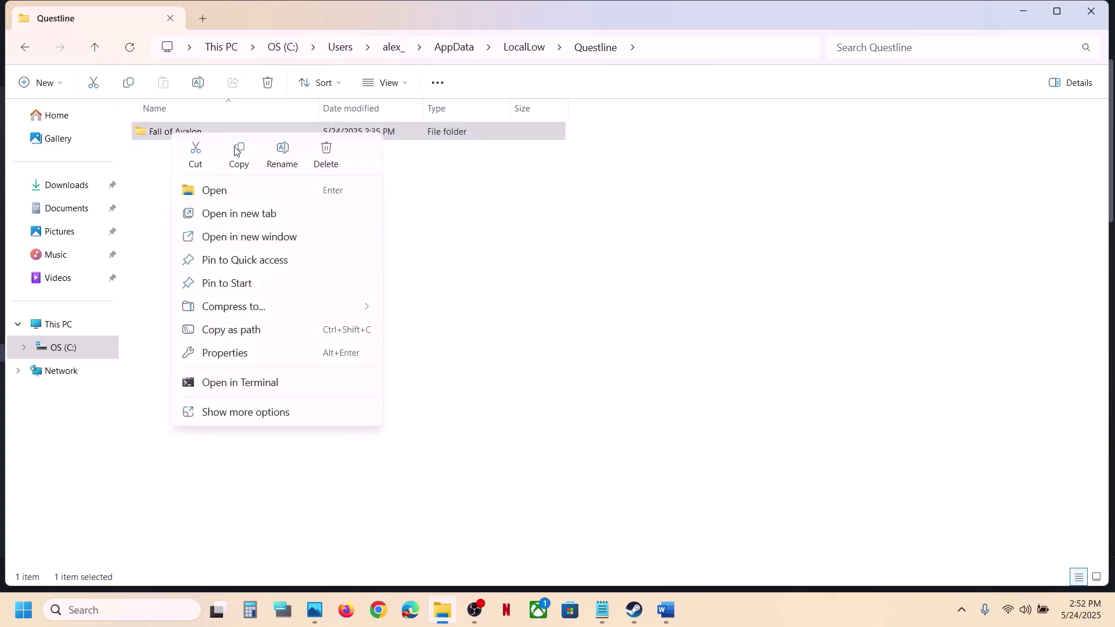
left_click(245, 157)
key("super+d")
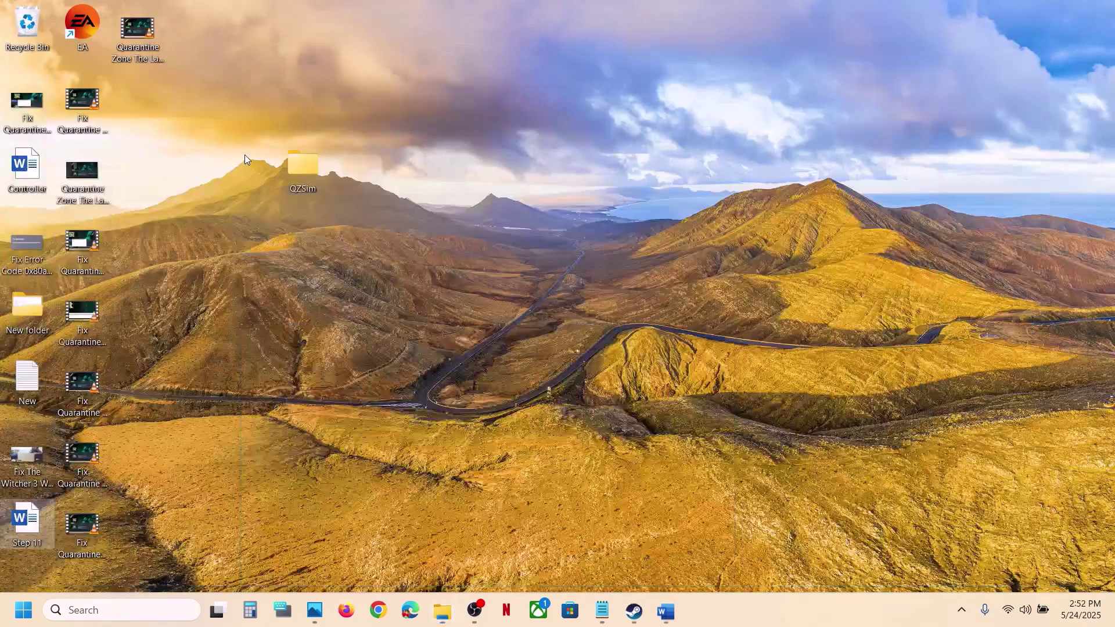
key("ctrl+v")
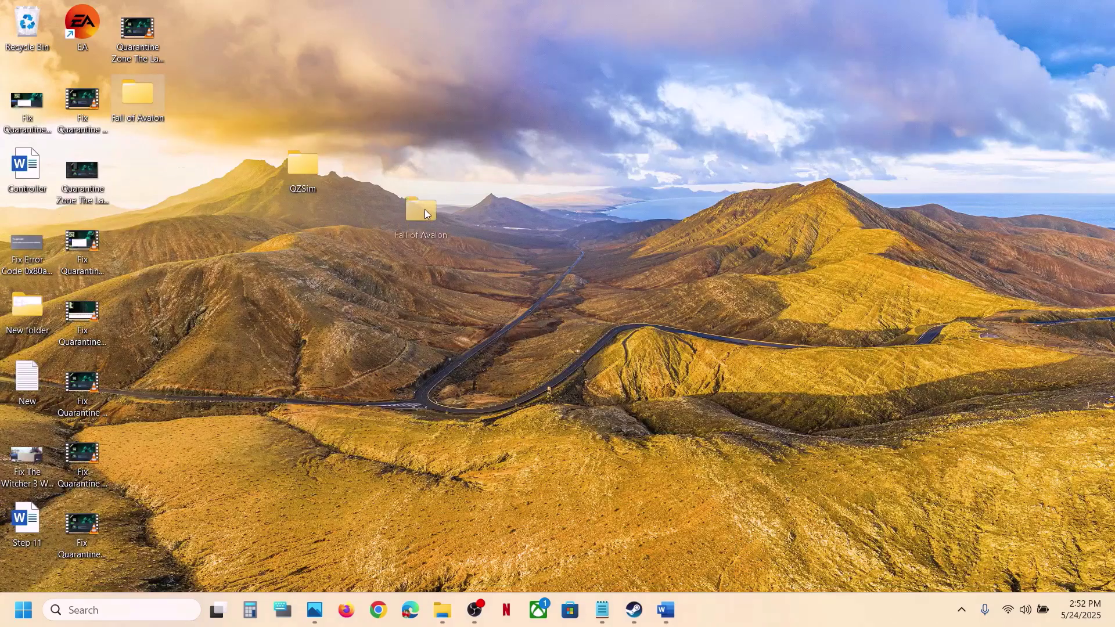
left_click_drag(425, 209, 409, 225)
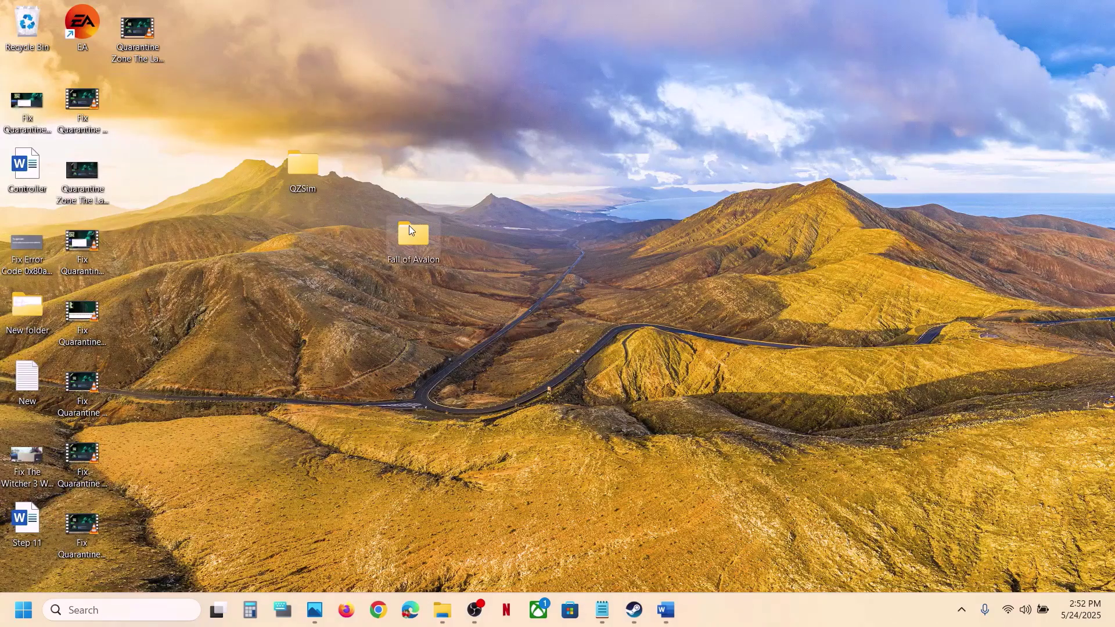
Step: Return to the Questline folder and rename the original Fall of Avalon save folder as Fall of Avalon.old
left_click(442, 610)
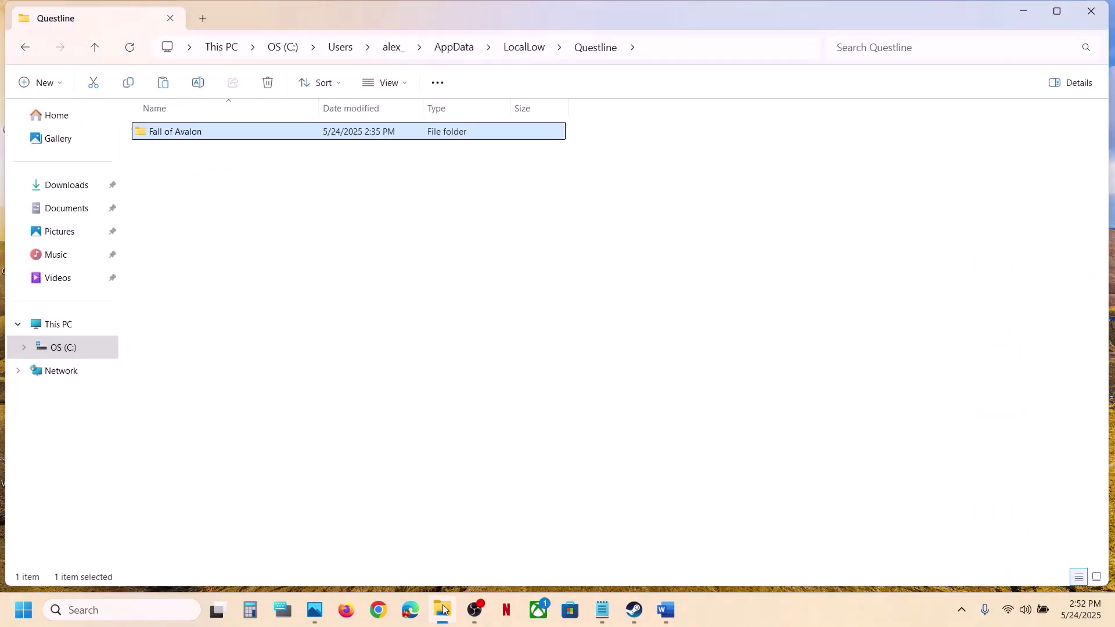
right_click(244, 135)
left_click(394, 154)
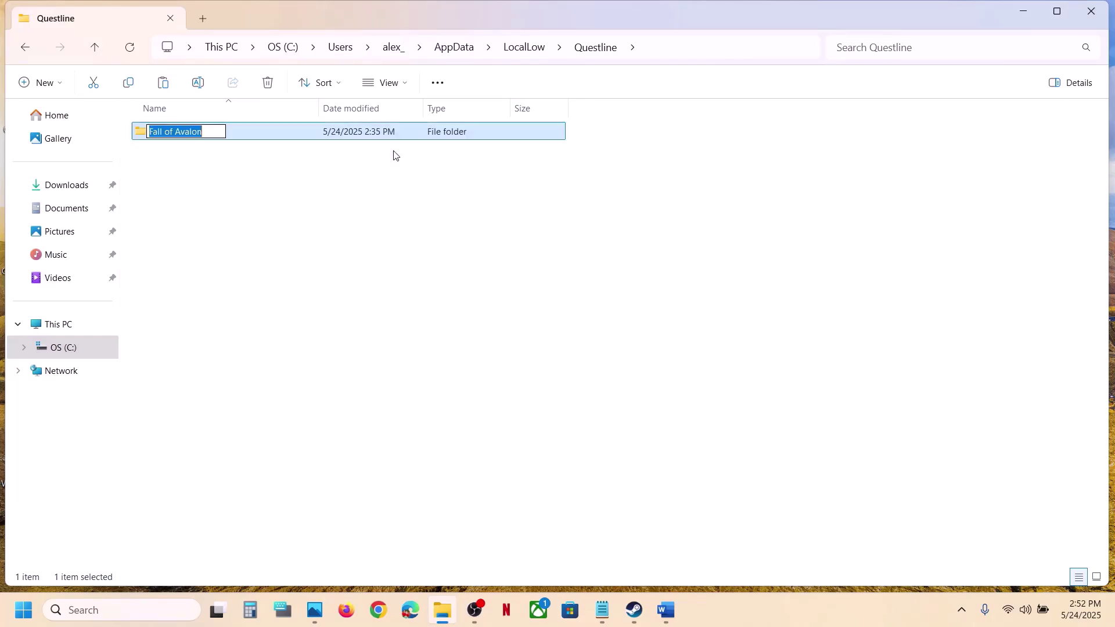
left_click(224, 131)
type(".old")
key("Return")
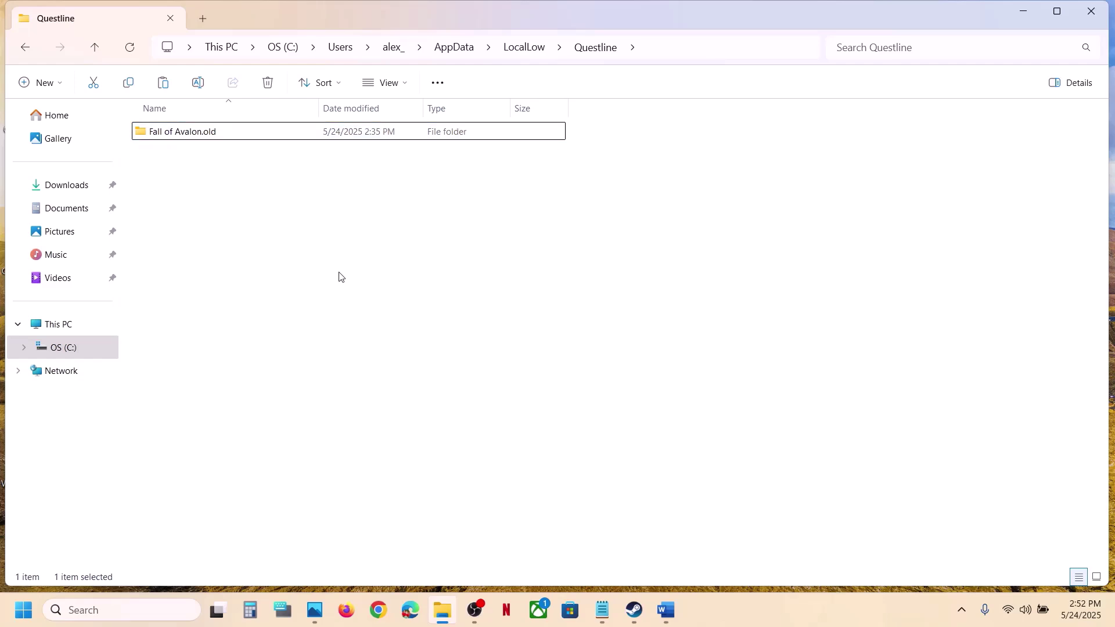
left_click(341, 277)
Step: Switch to the Word document and highlight Step 4's skip note and its V Sync, graphics settings and DLSS instructions
mouse_move(638, 624)
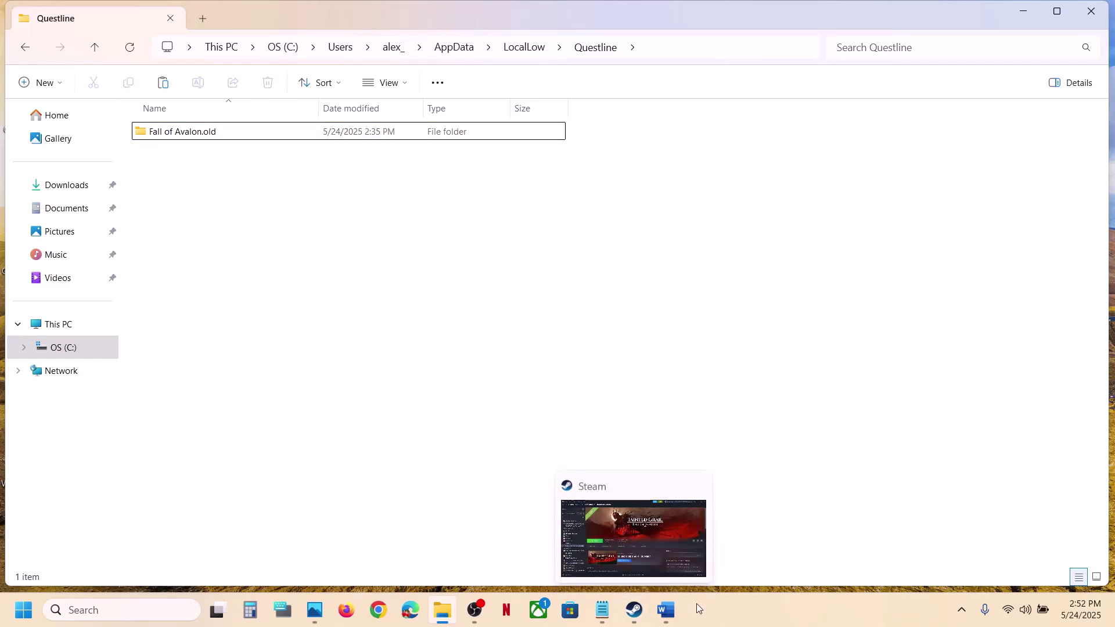
left_click(636, 617)
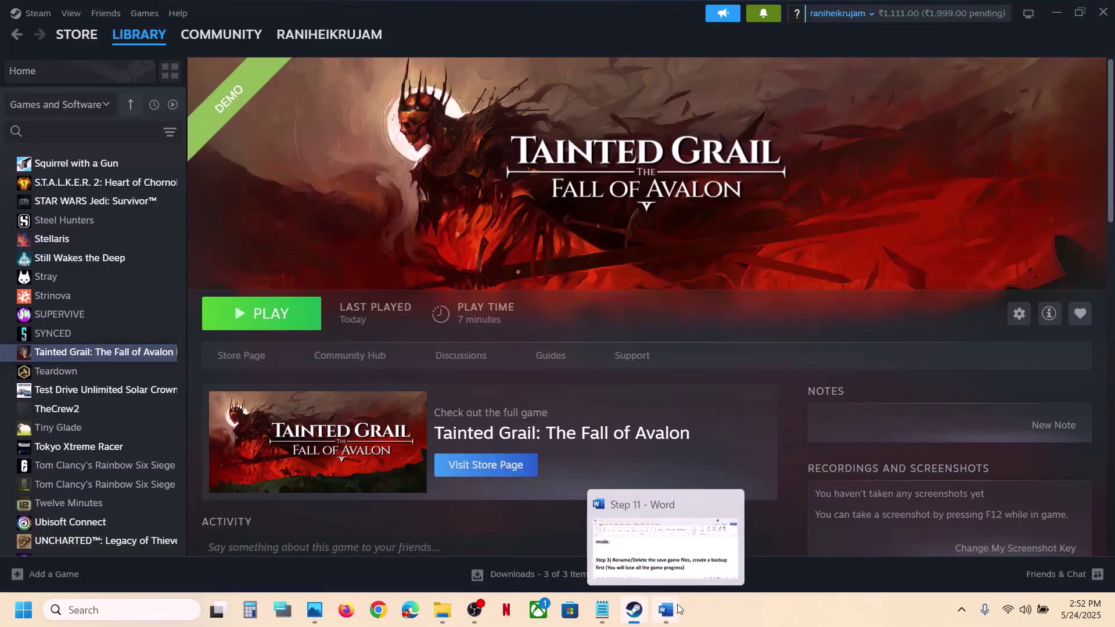
left_click(677, 604)
scroll(511, 368, "down", 3)
scroll(512, 369, "down", 2)
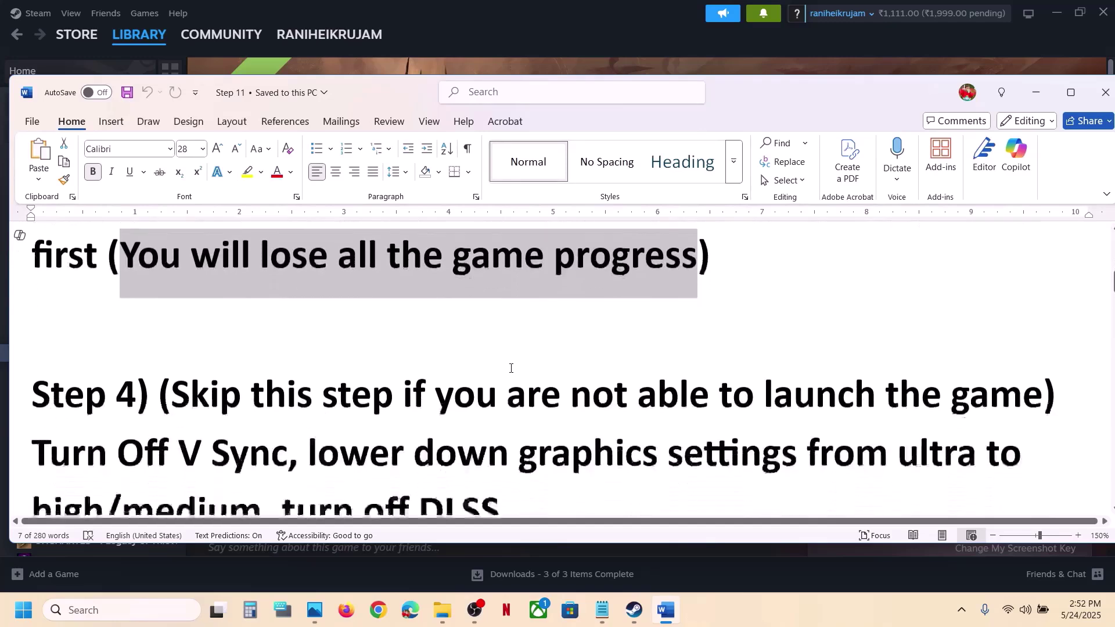
left_click_drag(224, 333, 1022, 352)
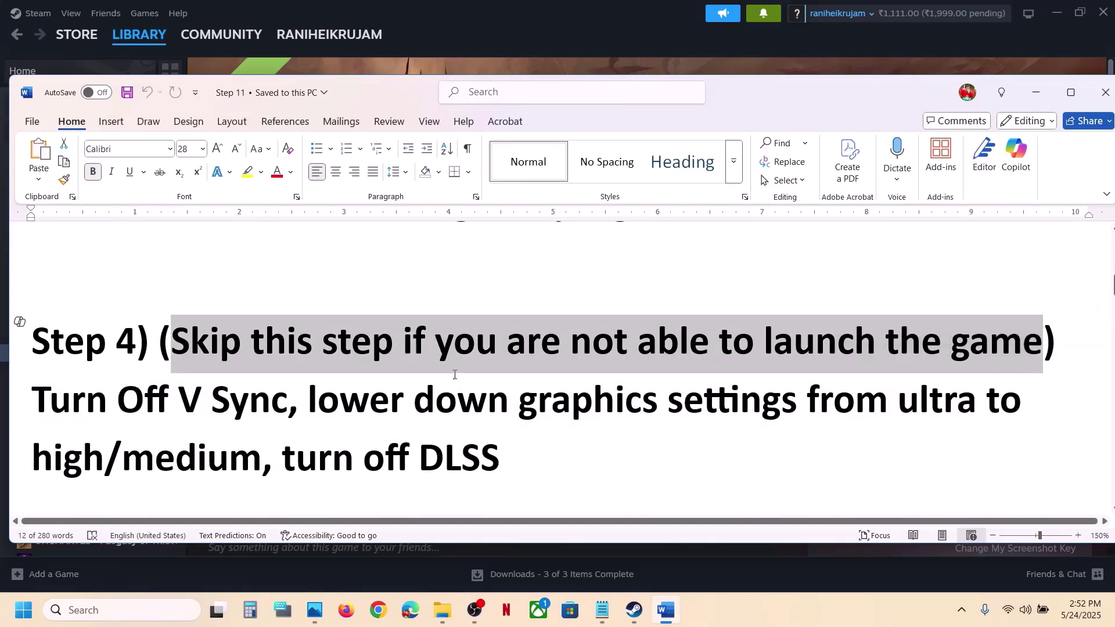
left_click_drag(83, 402, 501, 459)
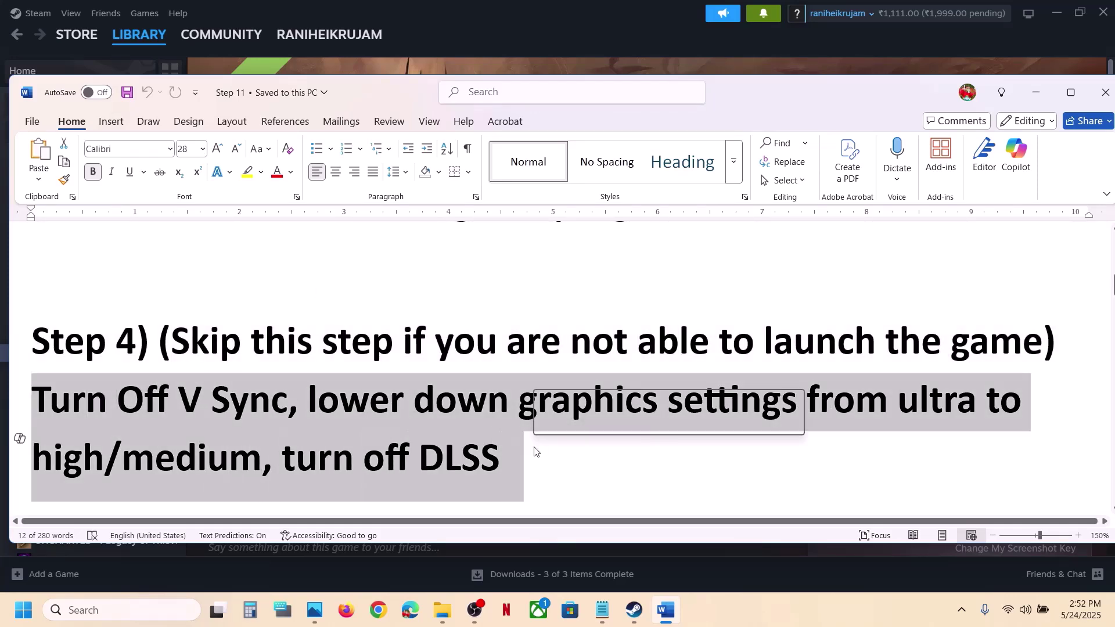
Step: Switch to Steam, launch Tainted Grail: The Fall of Avalon and bring the game window to the front
left_click(554, 60)
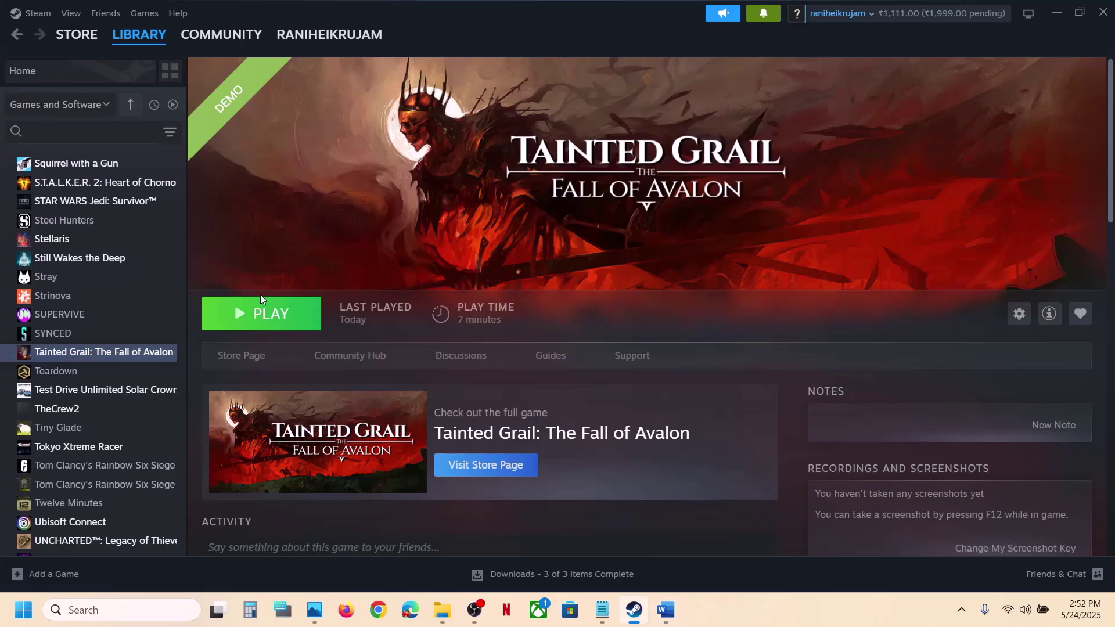
left_click(261, 312)
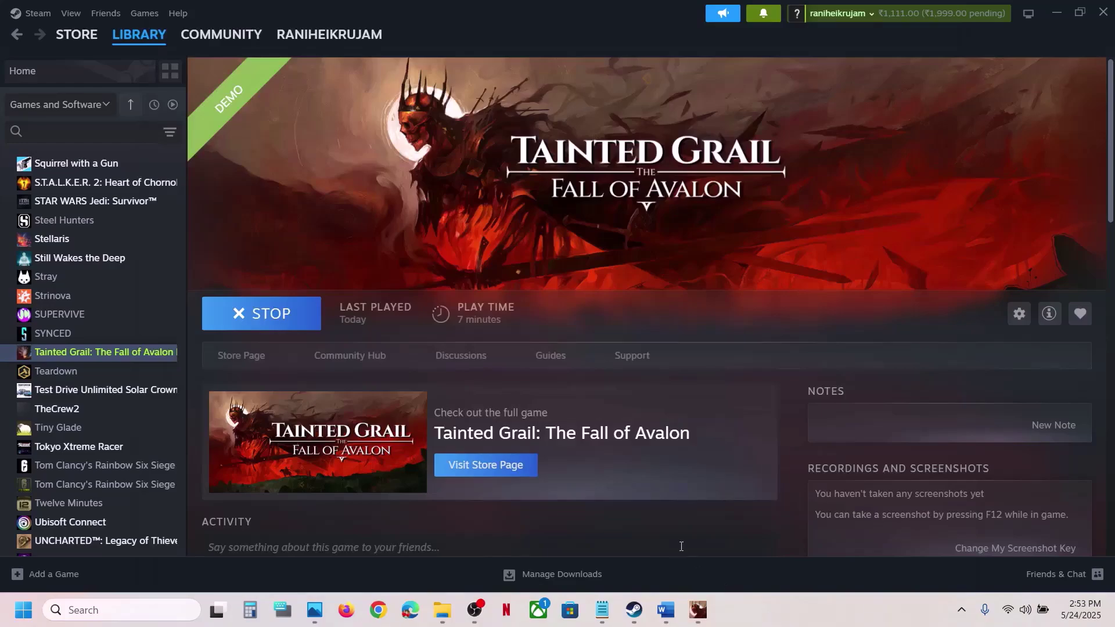
mouse_move(699, 611)
left_click(687, 546)
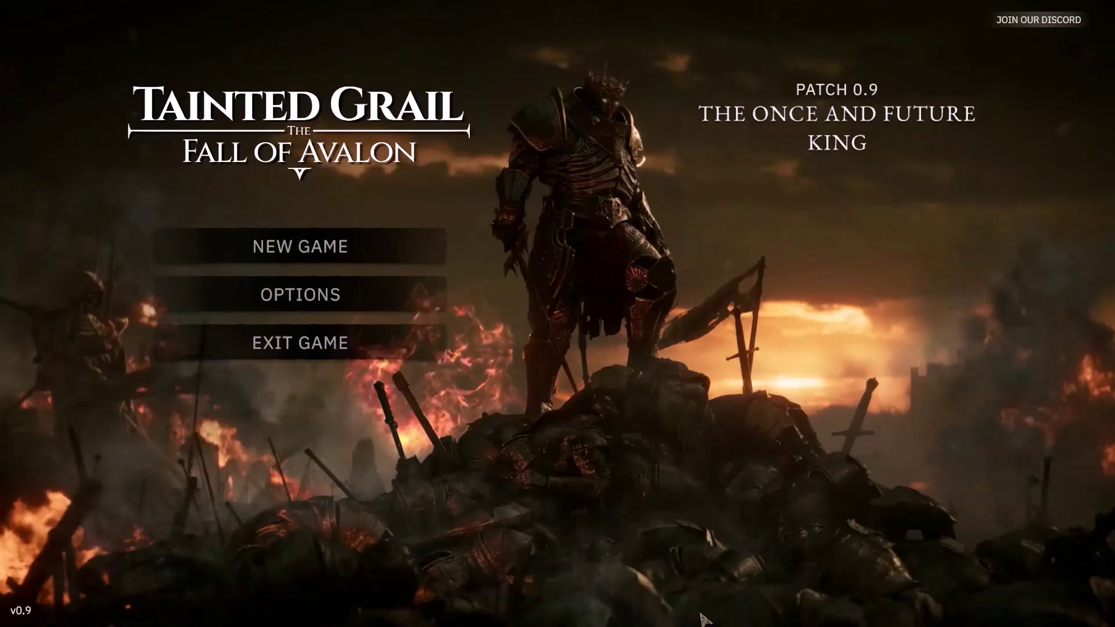
Step: Make sure VSync is off in the game's display options and apply the changes
left_click(336, 299)
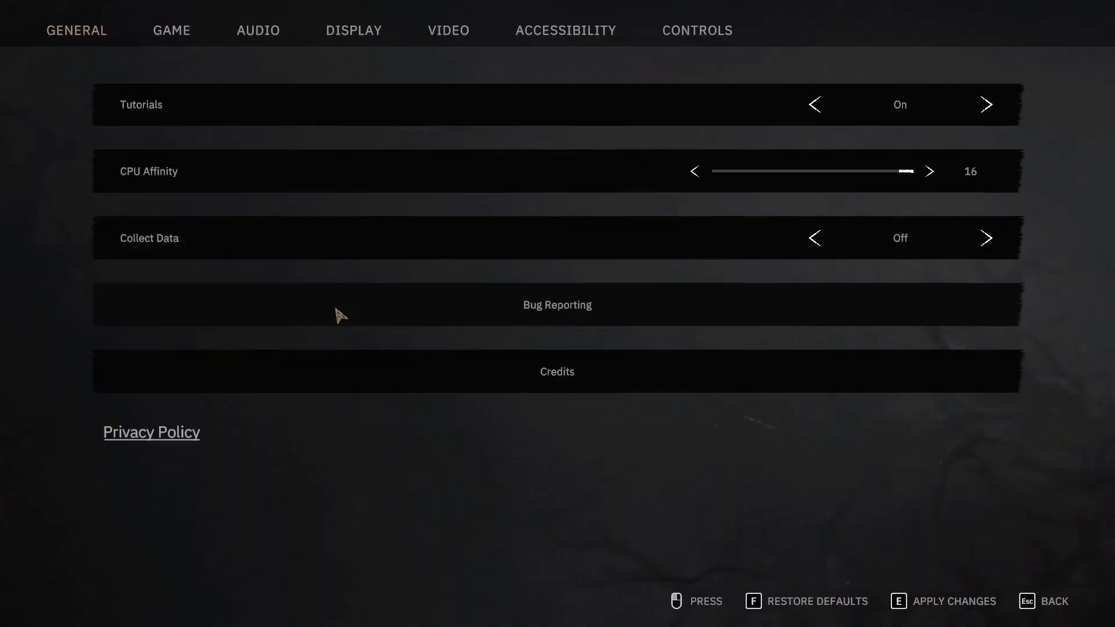
left_click(339, 39)
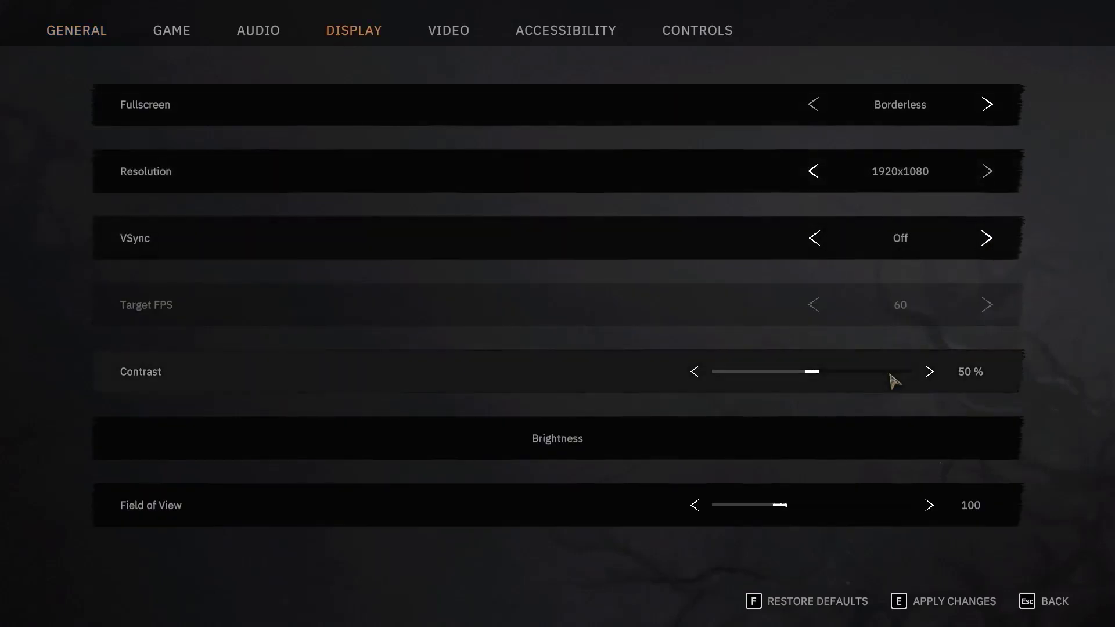
left_click(908, 604)
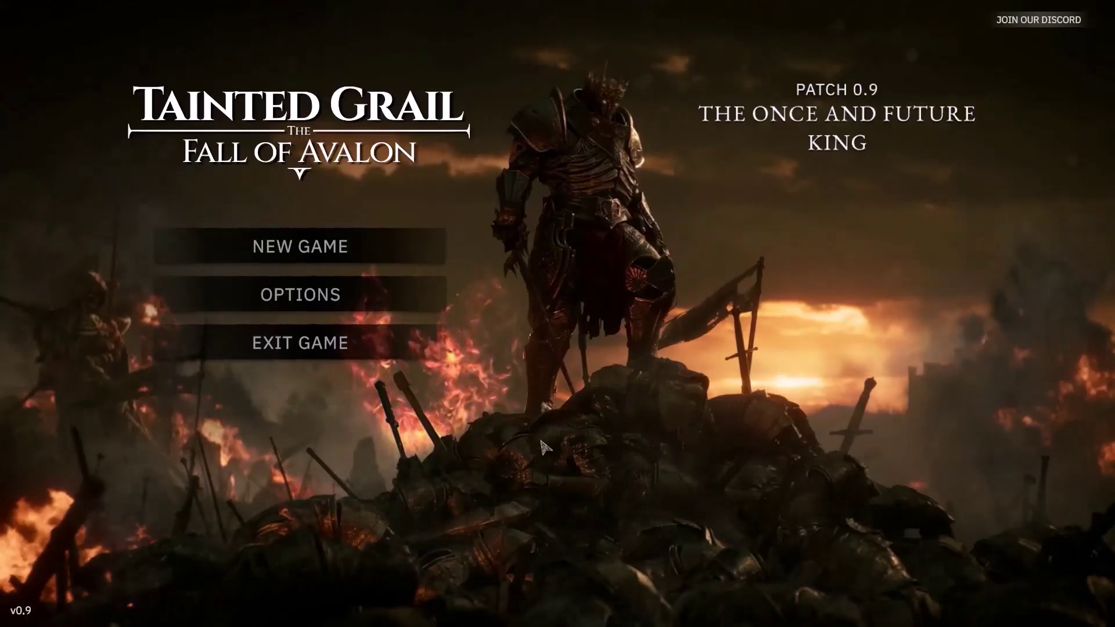
Step: Switch to the Word document to review Step 4's graphics and DLSS instructions, and bring the game window back
key("alt+Tab")
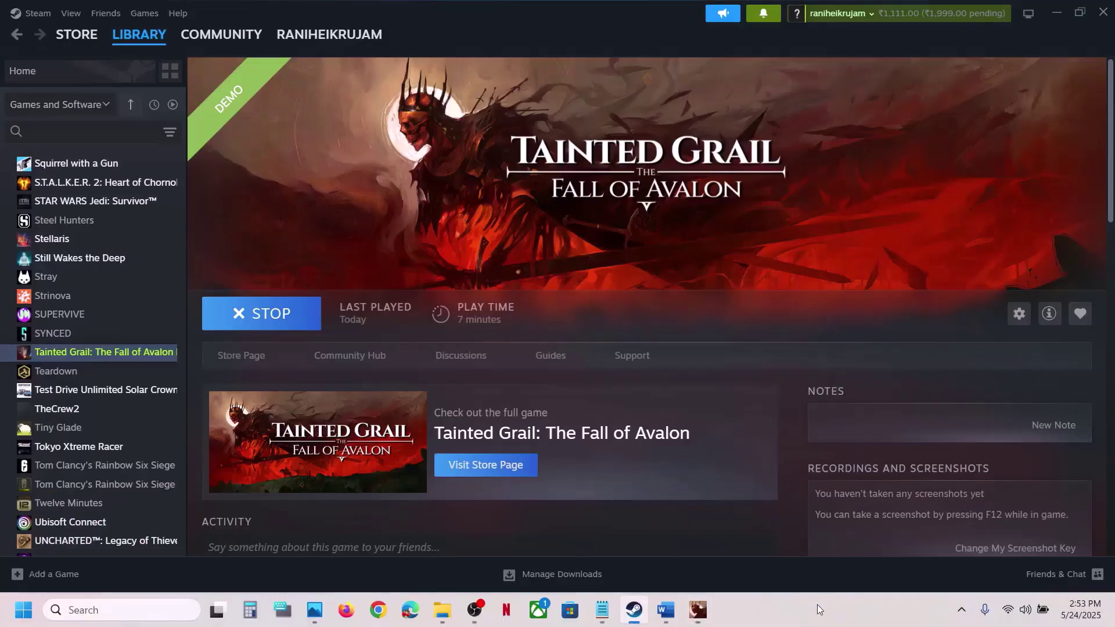
key("alt+Tab")
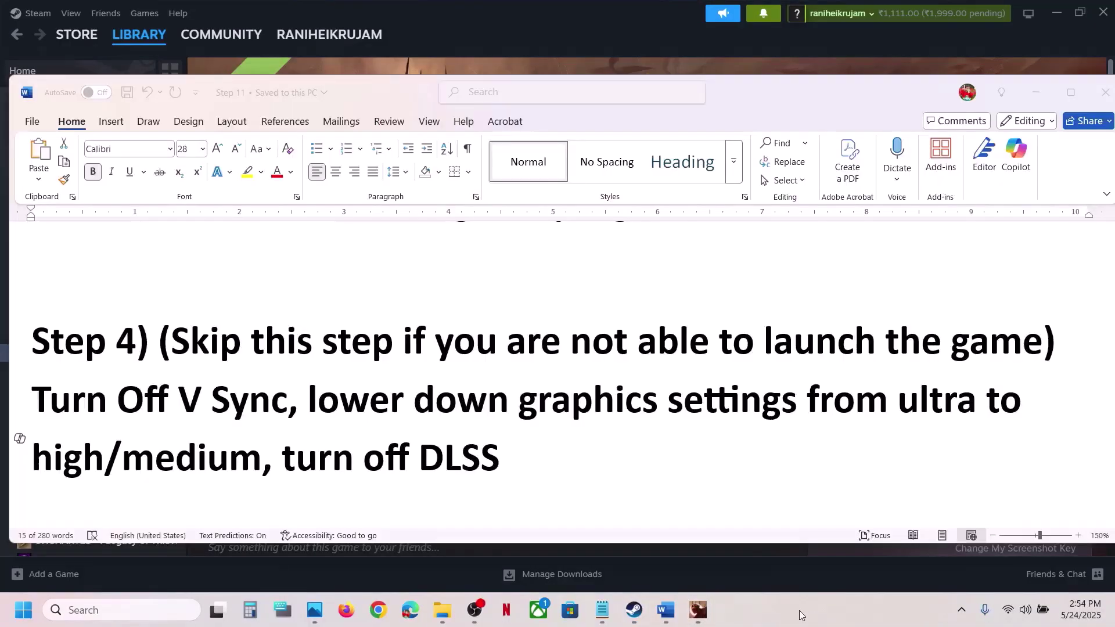
left_click(699, 611)
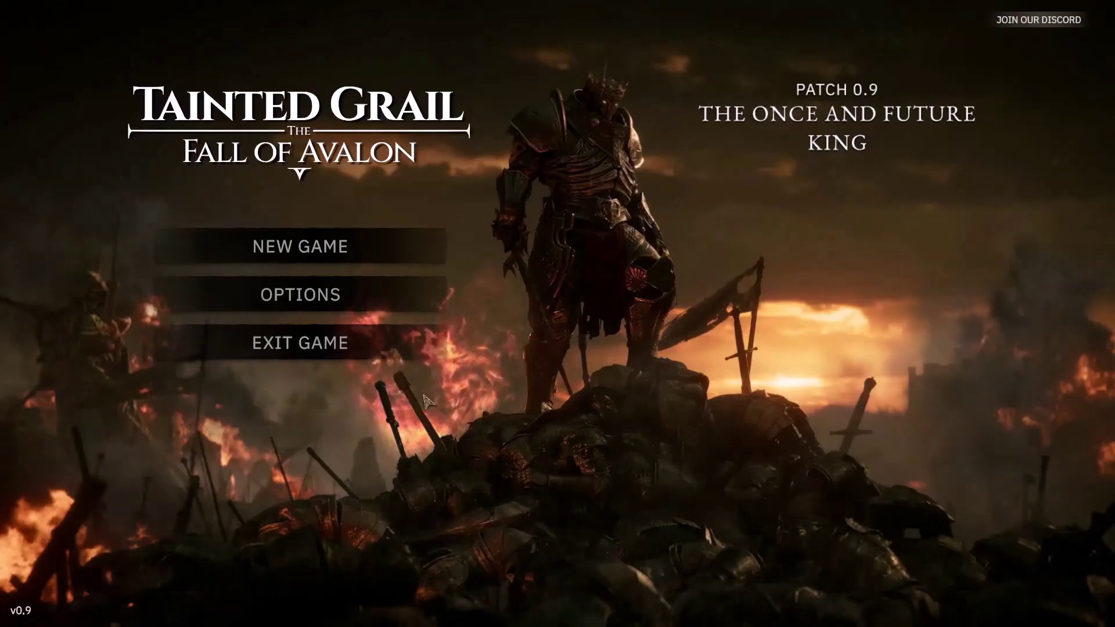
Step: Open the game's video options, step through the High and Ultra graphics presets, and set Graphics Preset to Medium
left_click(358, 304)
left_click(454, 31)
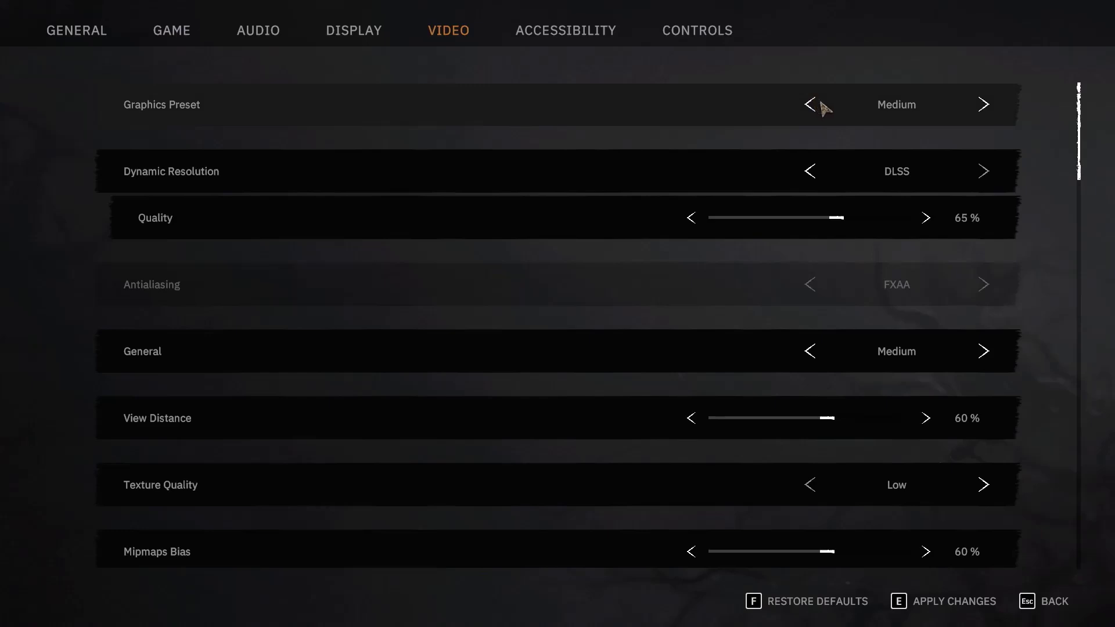
left_click(983, 104)
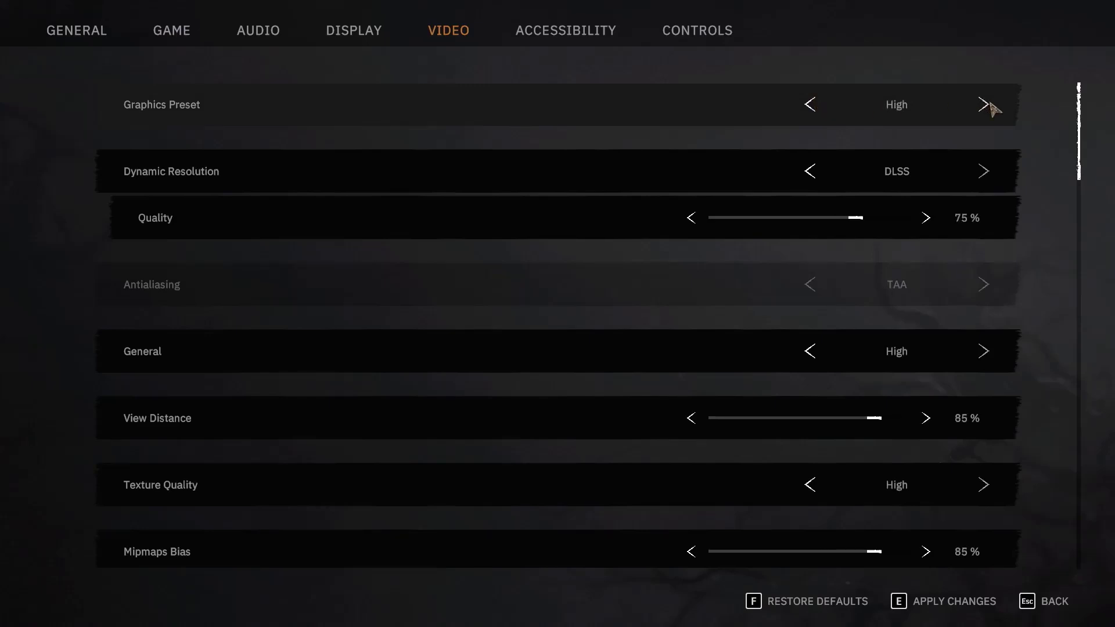
left_click(990, 105)
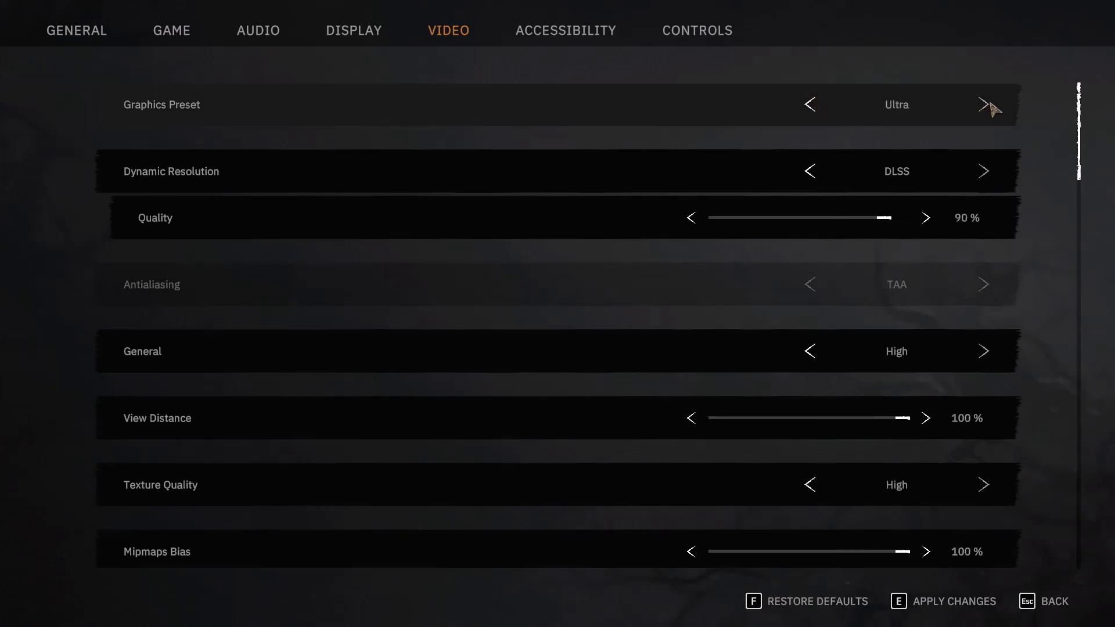
left_click(810, 106)
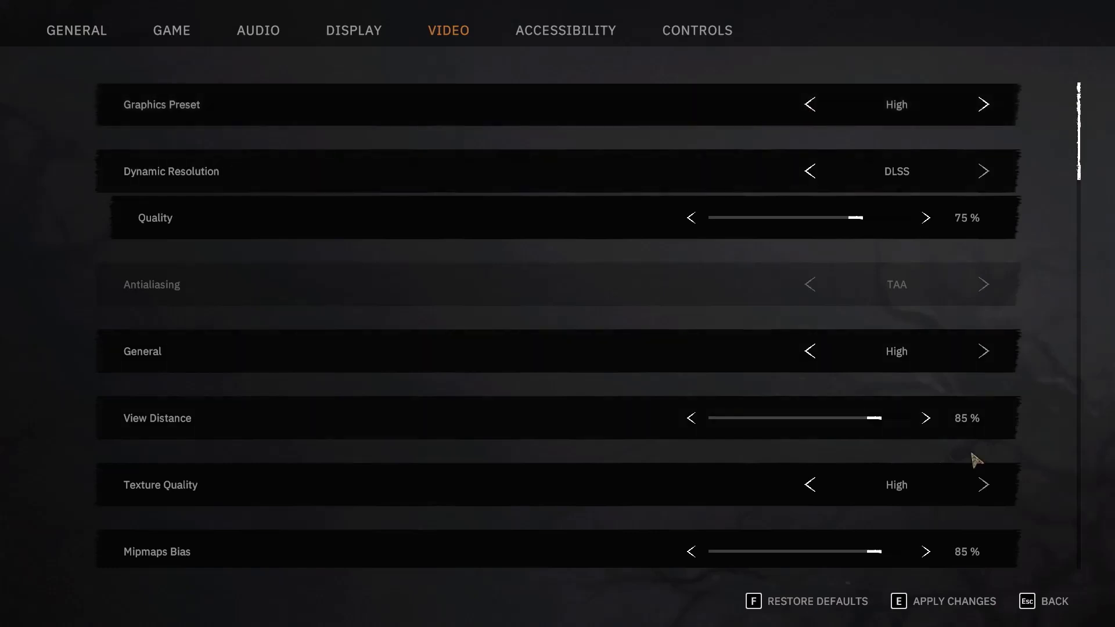
left_click(810, 105)
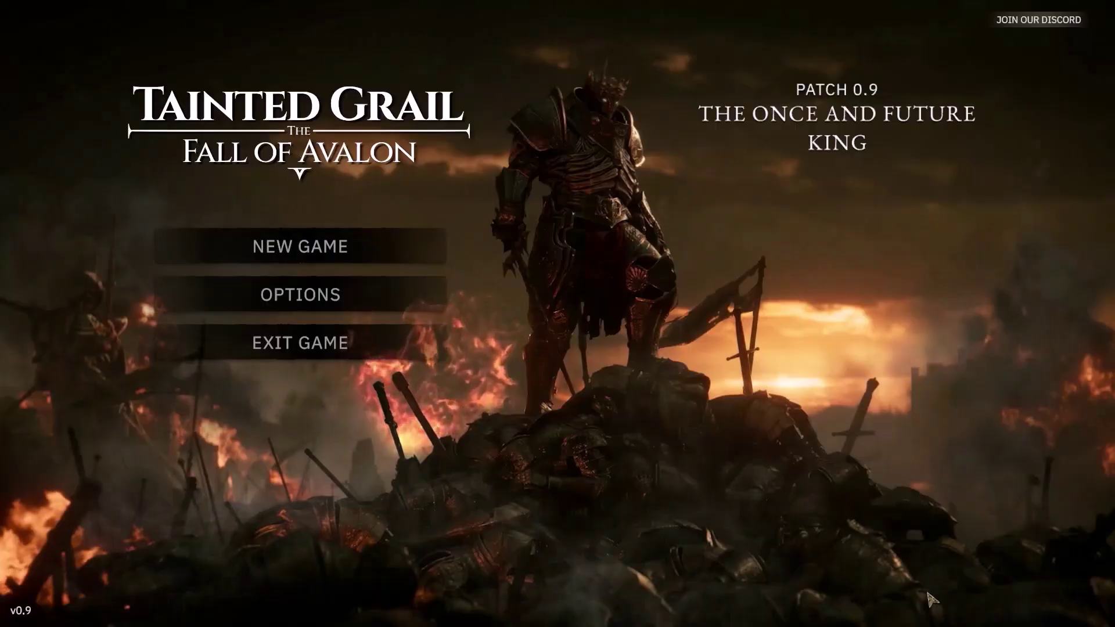
Step: Reopen the video options, set Dynamic Resolution to None and return to the main menu
left_click(410, 307)
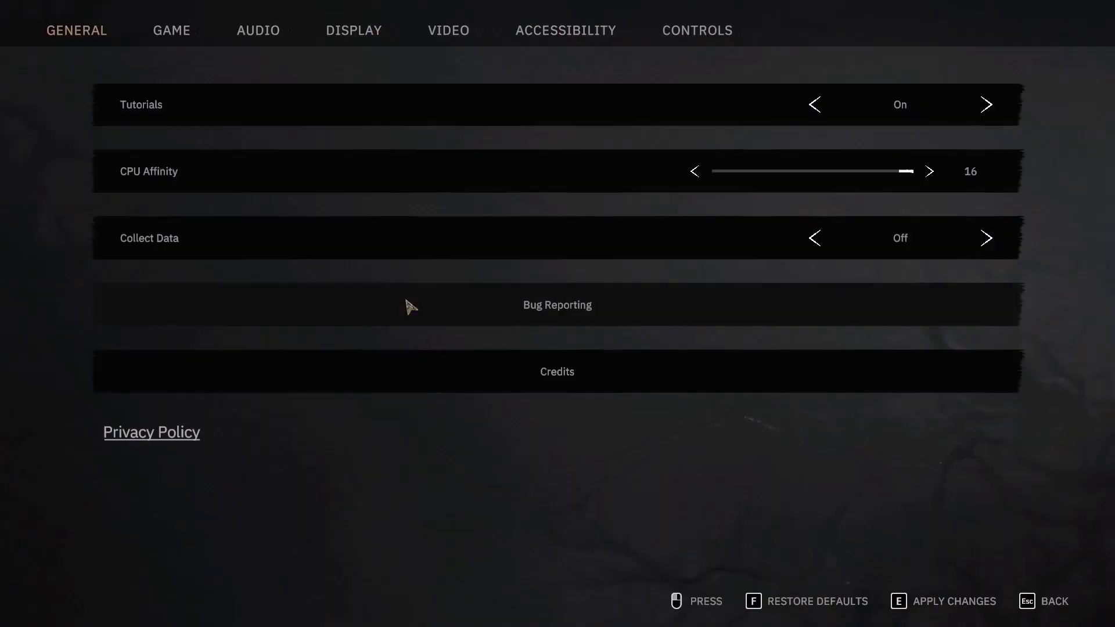
left_click(472, 36)
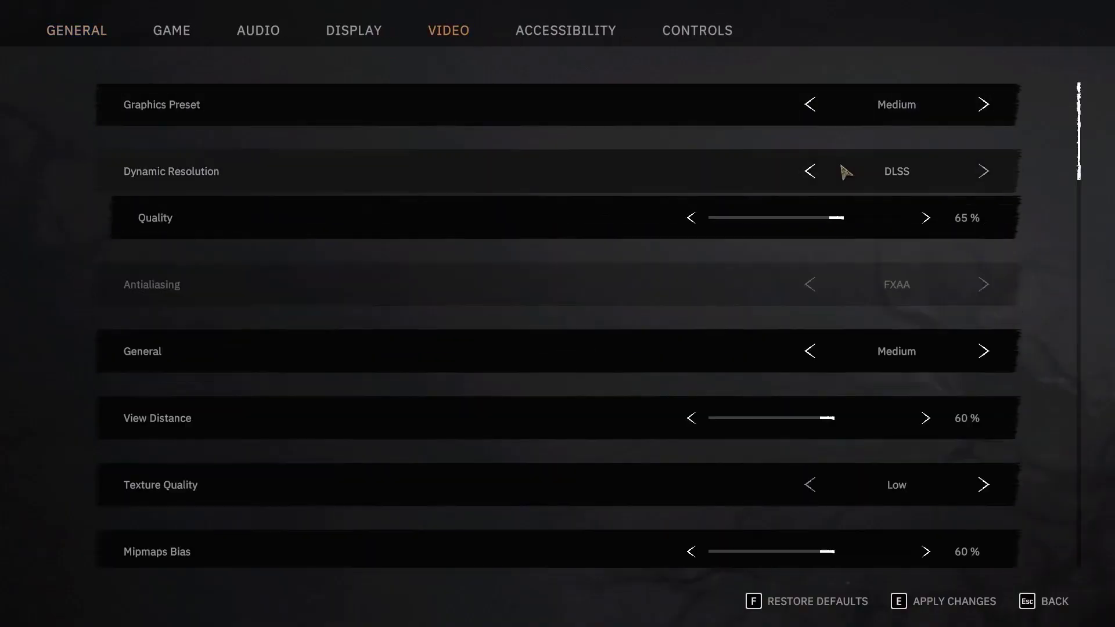
left_click(811, 171)
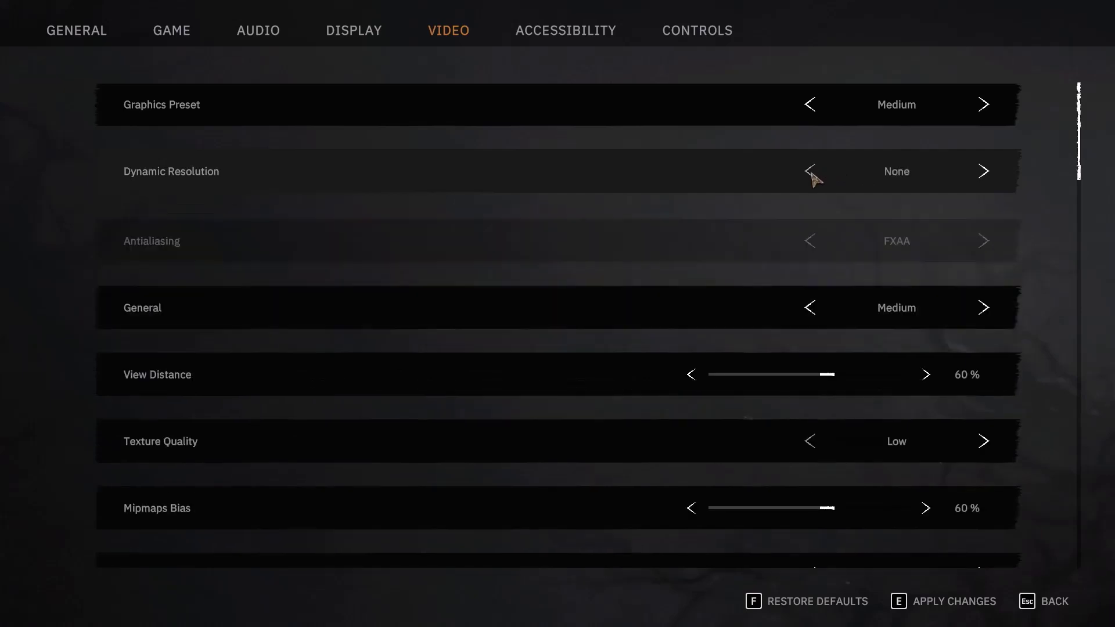
key("Escape")
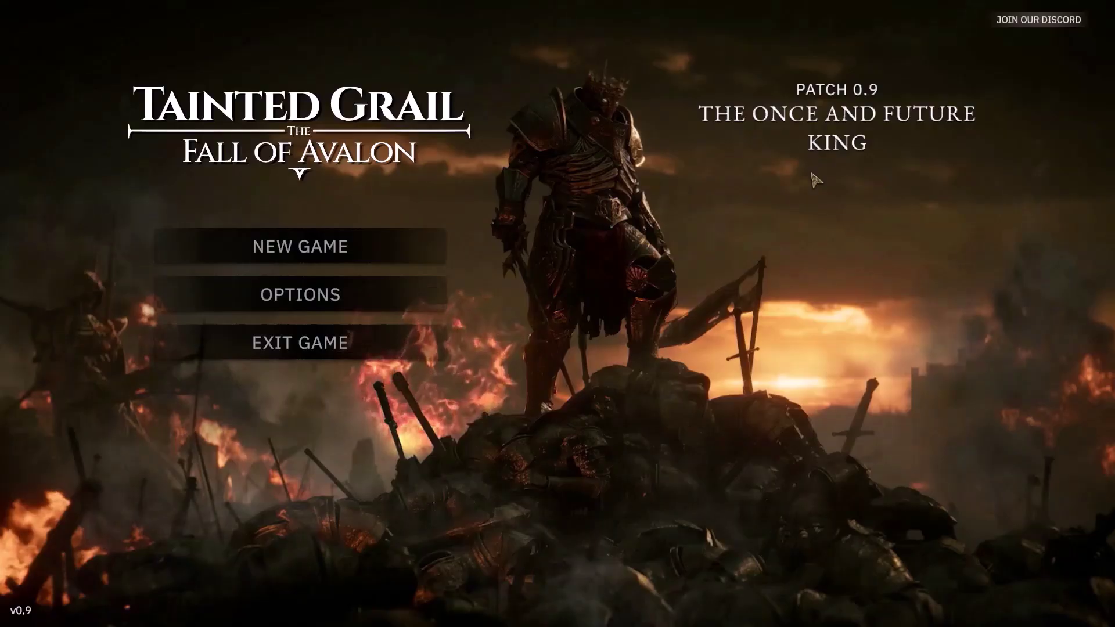
Step: In the game's display options, set Fullscreen to Windowed and Resolution to 1600x900, and apply the changes
left_click(385, 299)
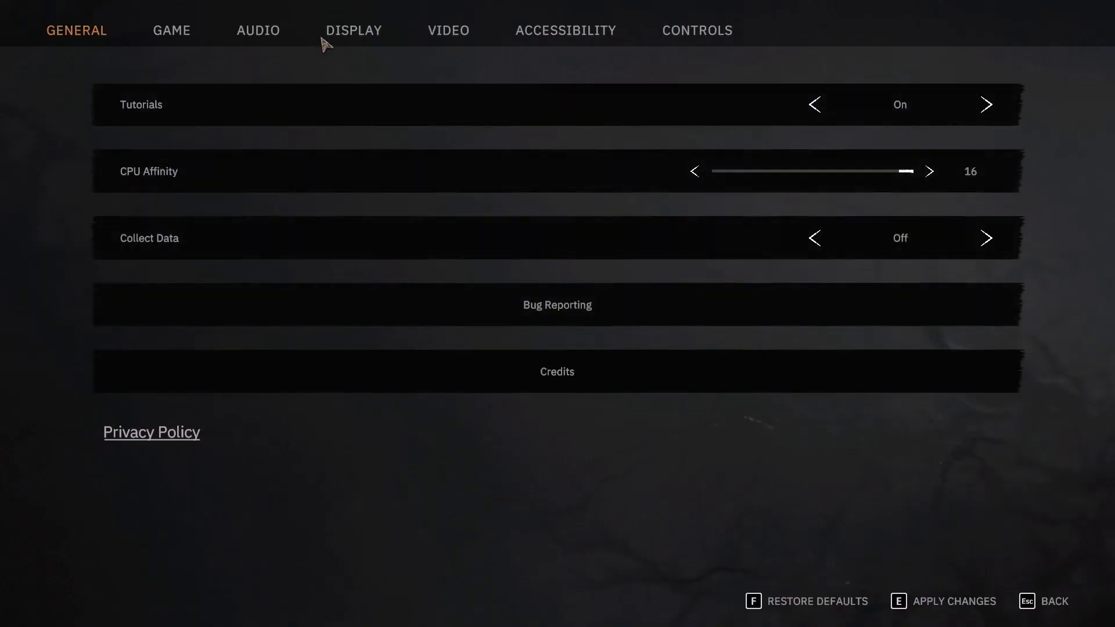
left_click(349, 38)
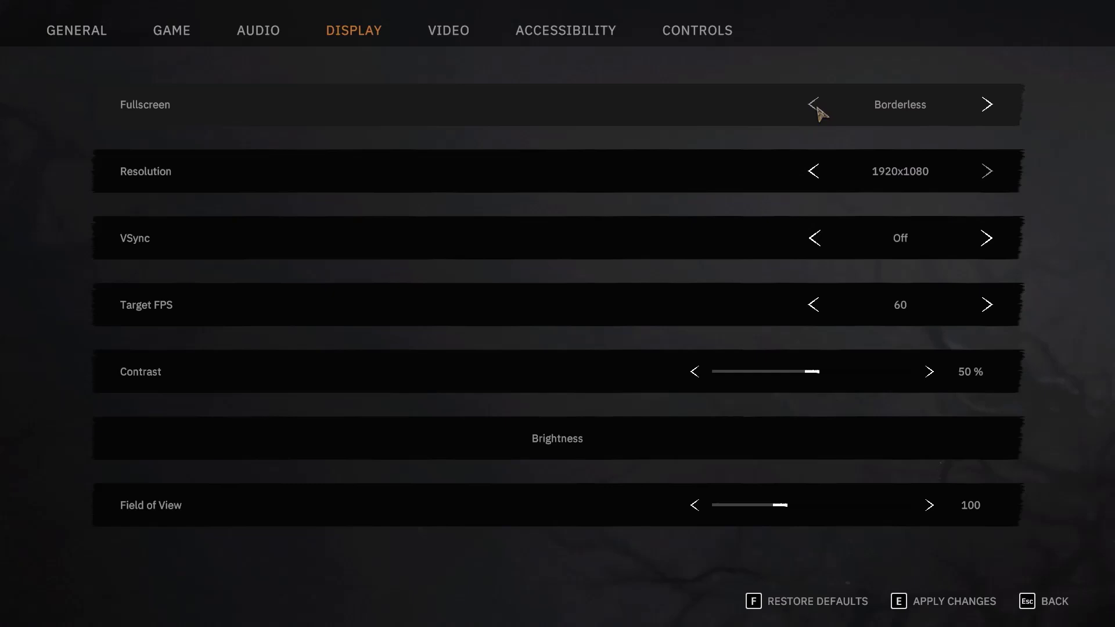
left_click(986, 120)
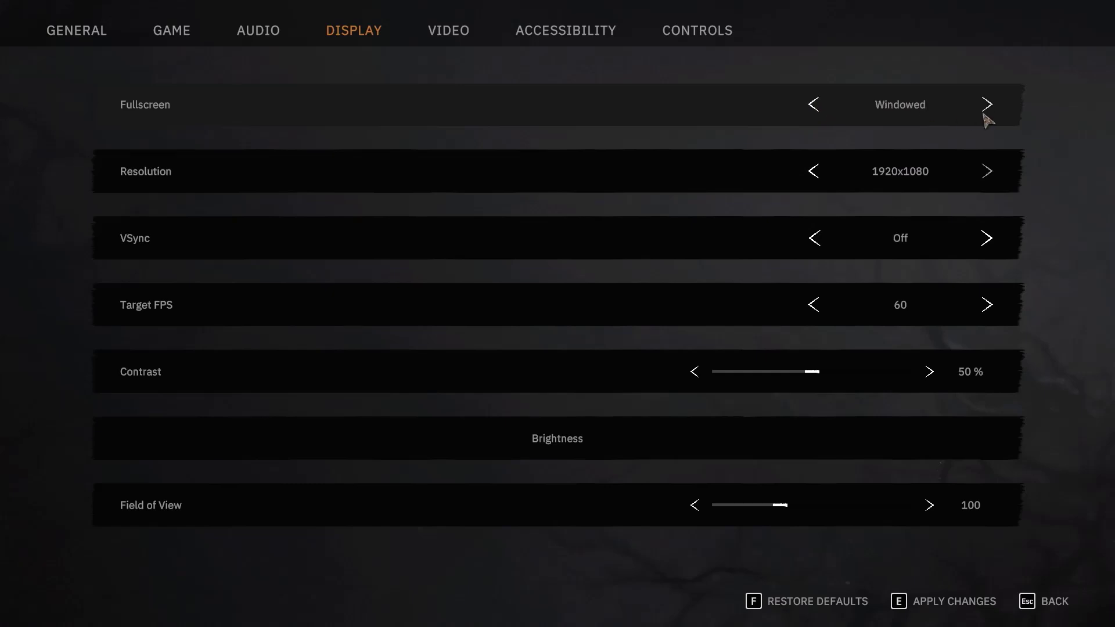
left_click(814, 173)
left_click(814, 172)
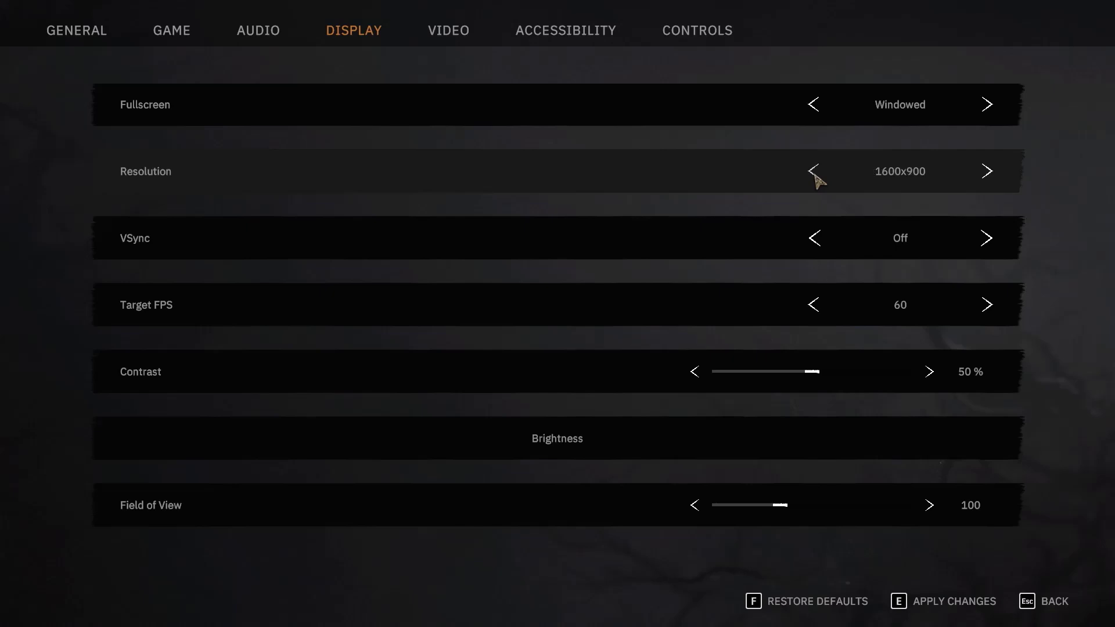
left_click(941, 601)
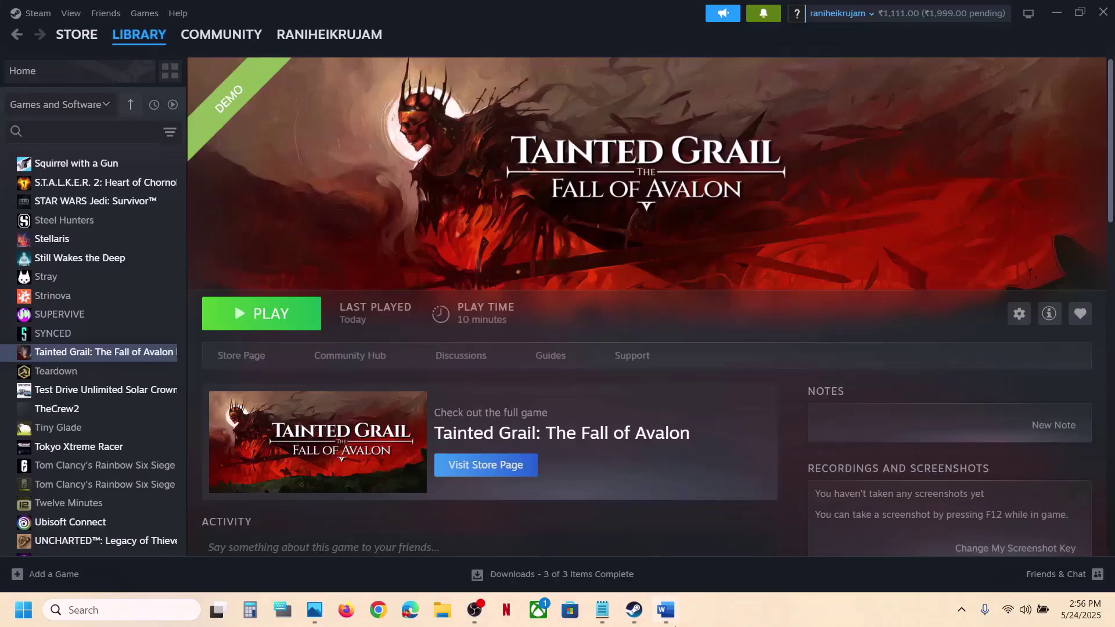
Step: Read Step 5 in the Word document and locate the integrity verification option in Tainted Grail's Installed Files properties in Steam
left_click(667, 610)
scroll(506, 368, "down", 3)
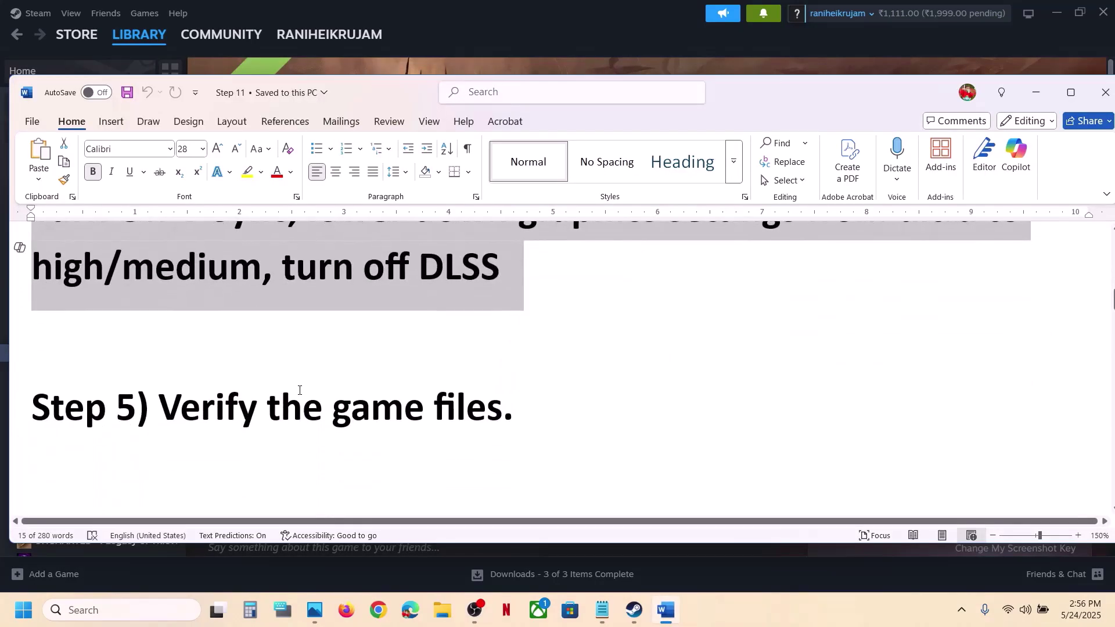
left_click(559, 65)
right_click(117, 344)
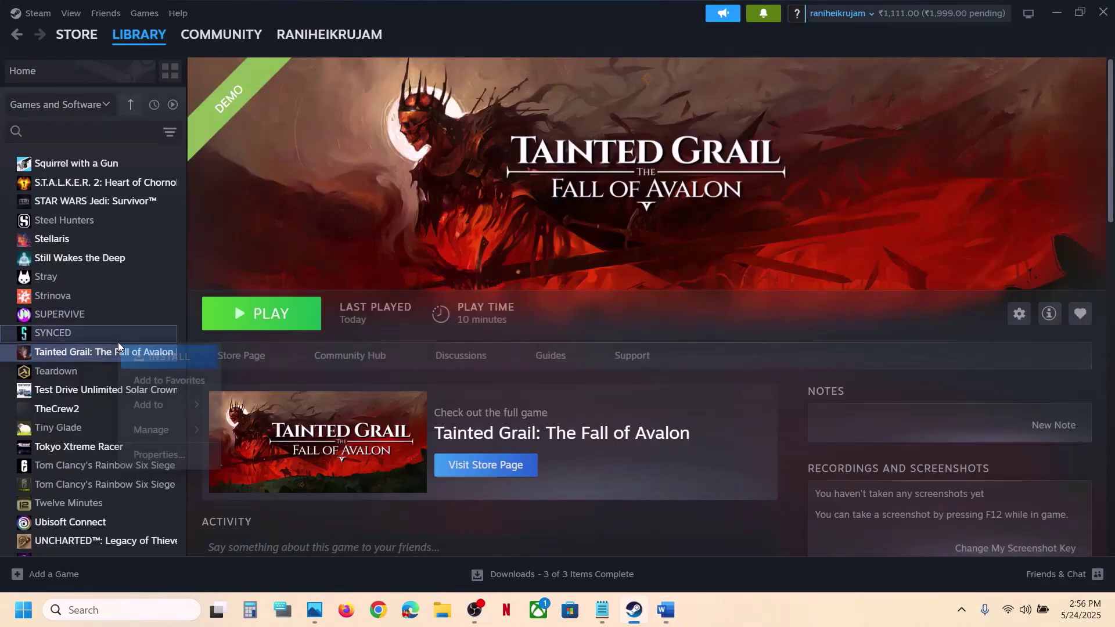
left_click(107, 356)
right_click(107, 356)
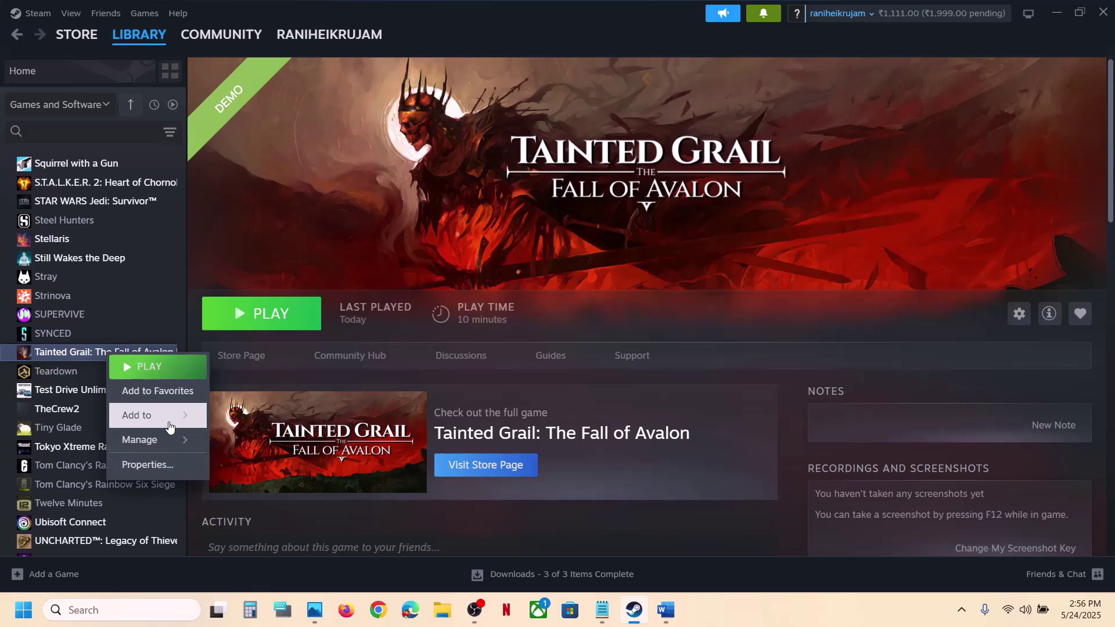
left_click(152, 463)
left_click(337, 240)
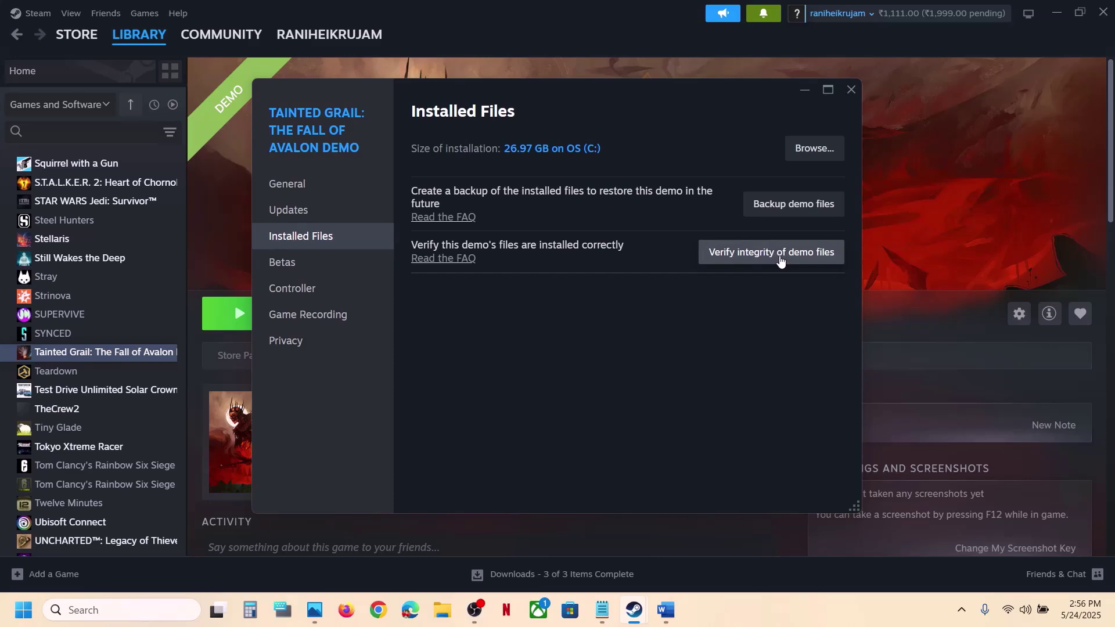
left_click(851, 92)
Step: Return to the Word document and highlight Step 6's instruction to allow the game exe file in the antivirus program
left_click(666, 621)
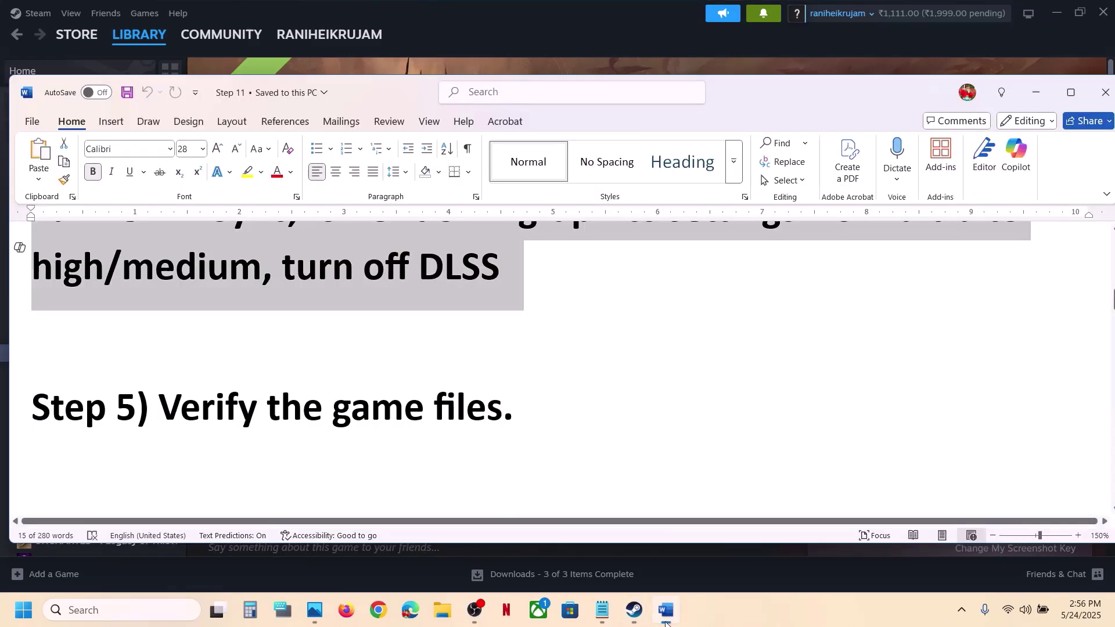
left_click(567, 393)
scroll(568, 393, "down", 3)
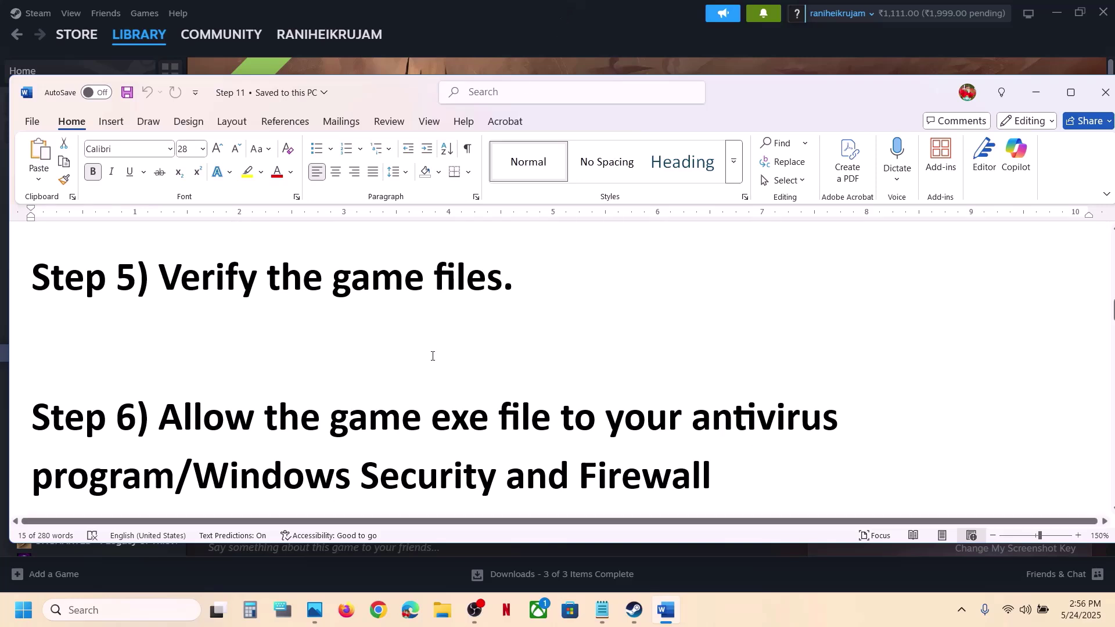
left_click_drag(164, 423, 174, 487)
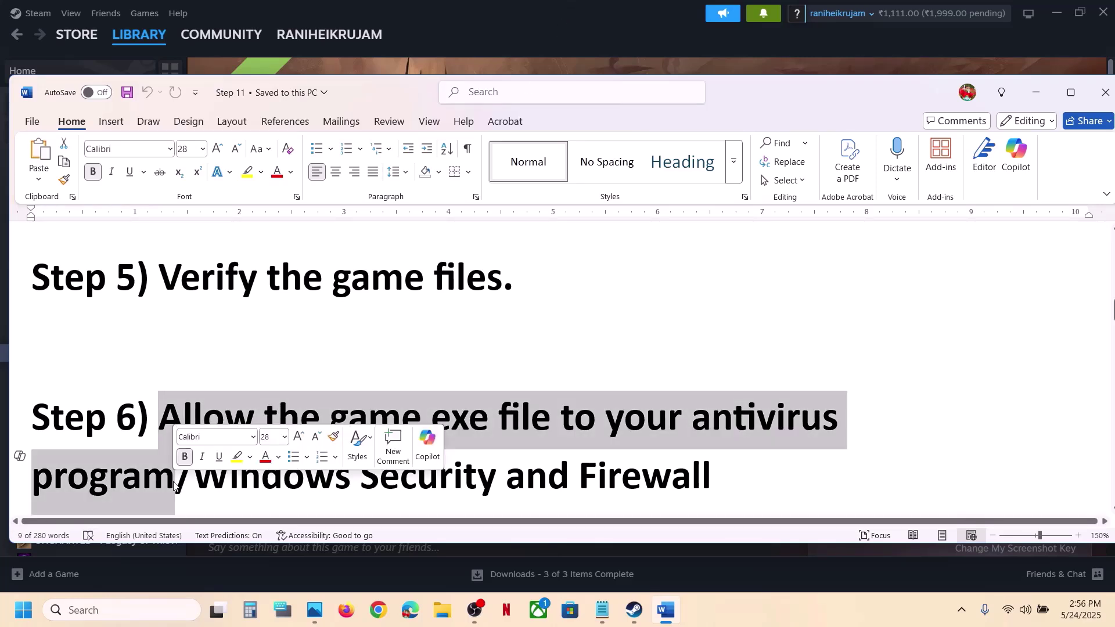
left_click(182, 482)
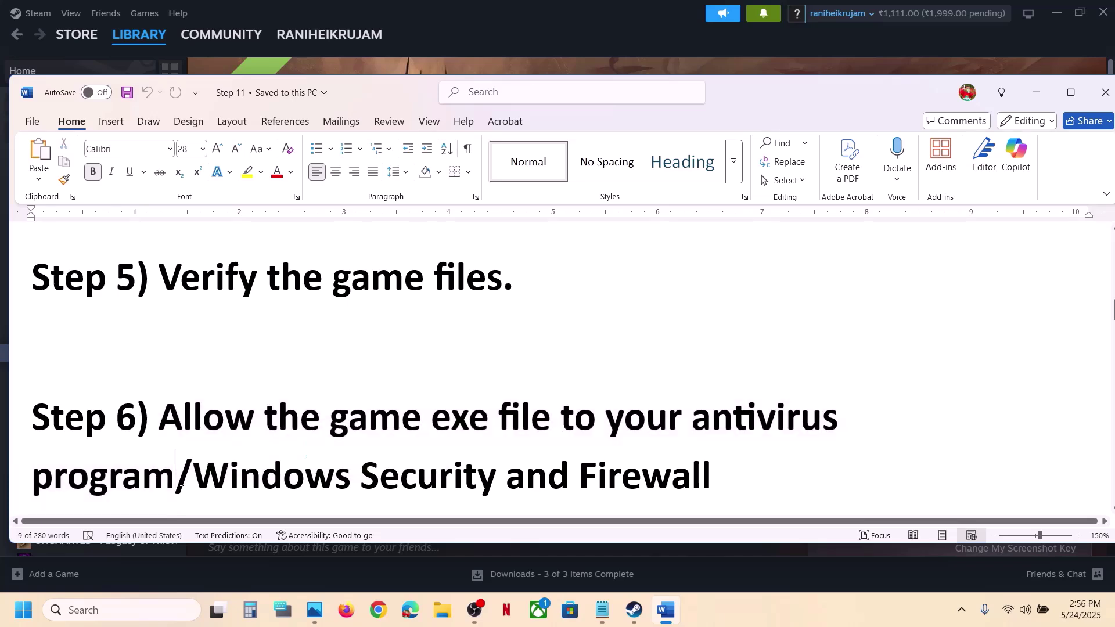
left_click_drag(167, 423, 172, 461)
left_click(170, 463)
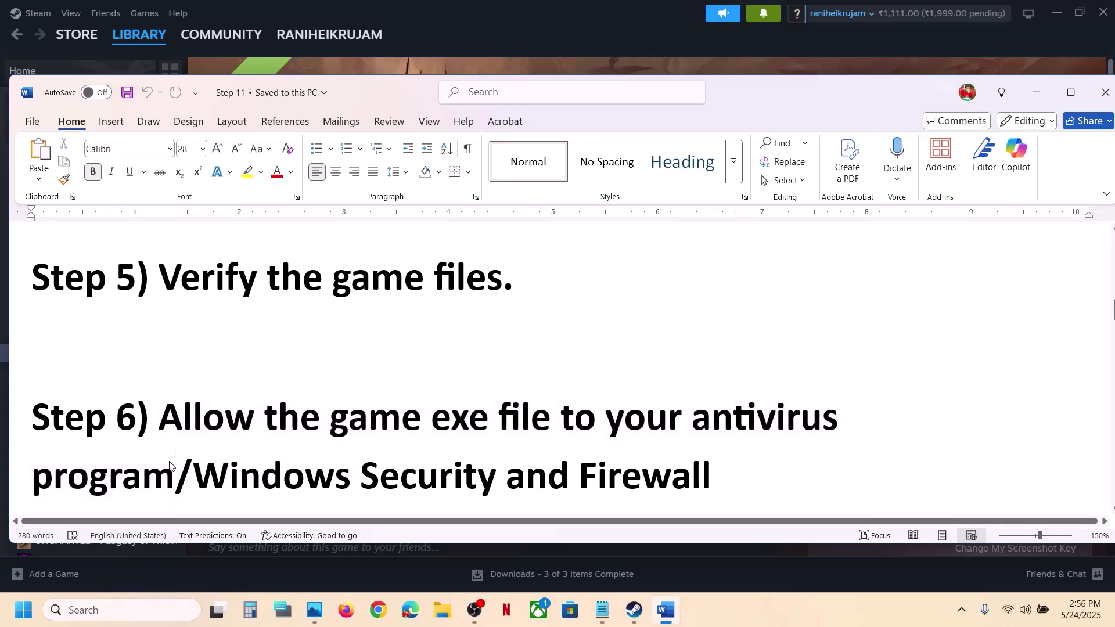
left_click(167, 442, "shift")
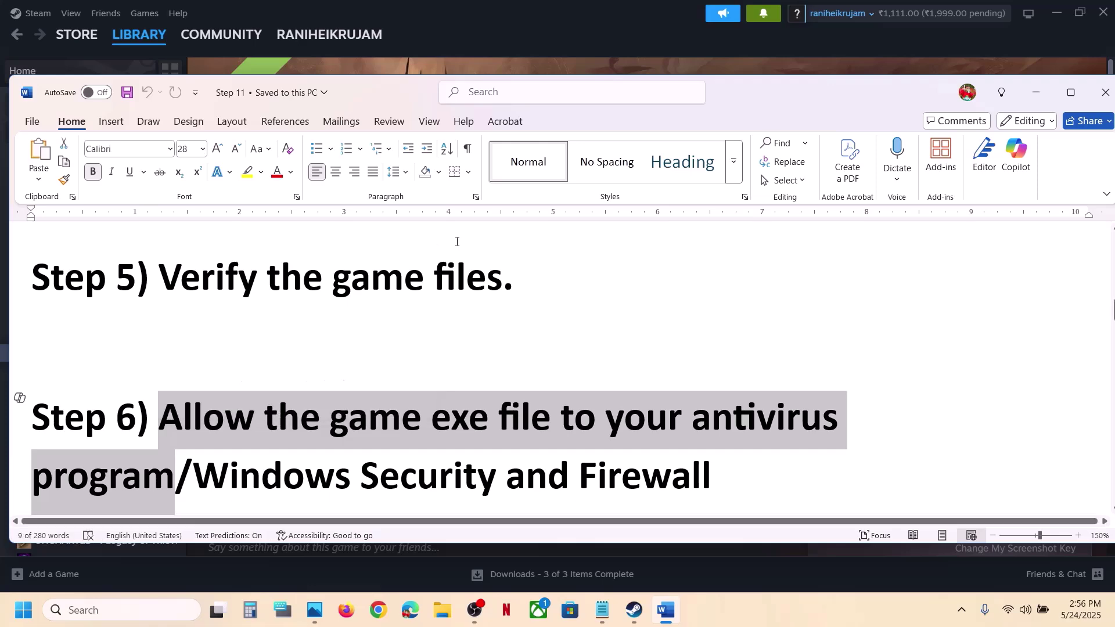
Step: Open Windows Settings and go through Privacy & security and Windows Security to Virus & threat protection
left_click(547, 43)
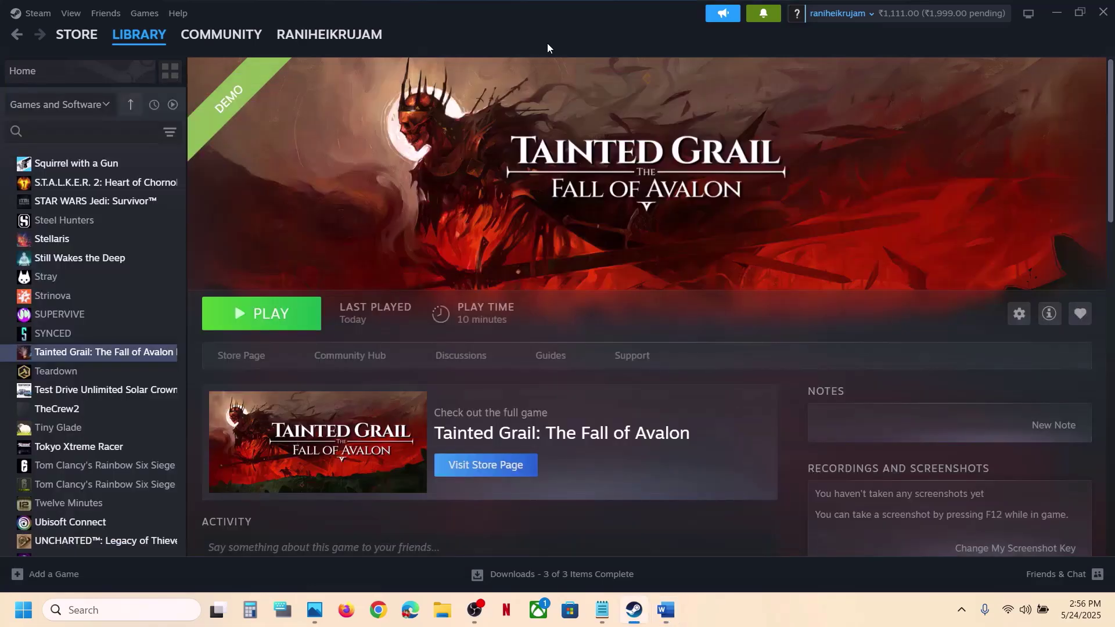
key("super+i")
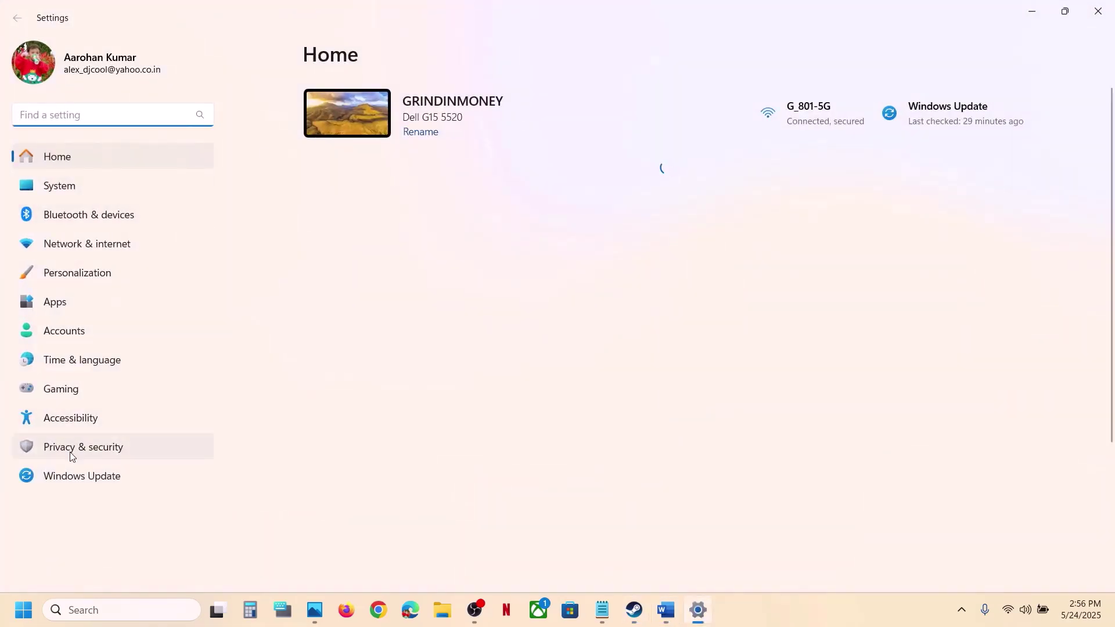
left_click(69, 452)
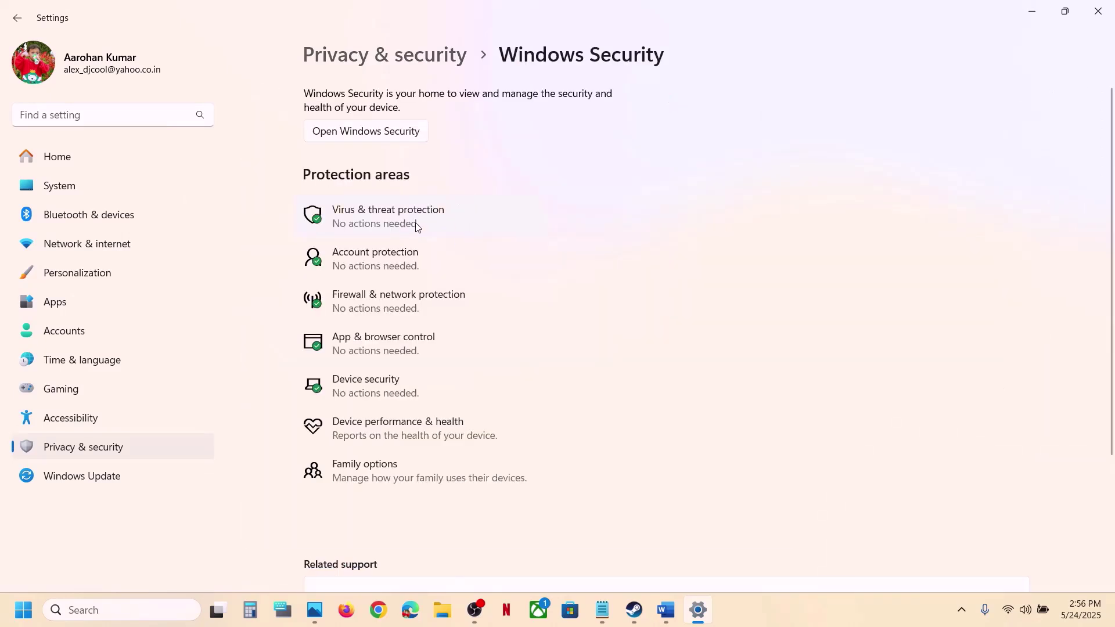
left_click(416, 227)
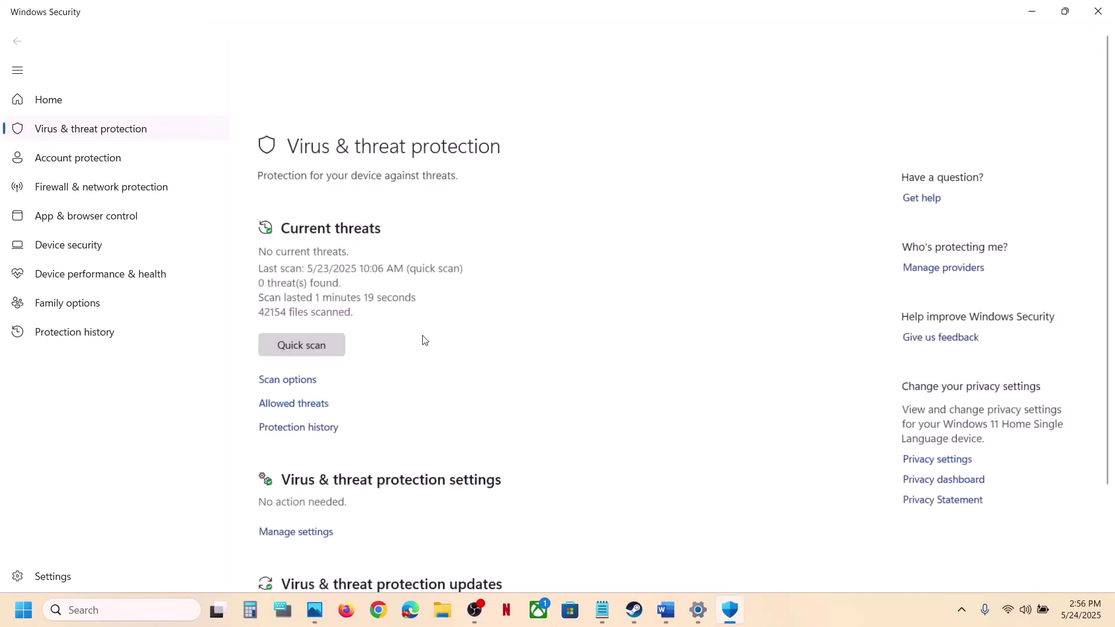
Step: Open the allowed apps list for Controlled folder access under Ransomware protection and start browsing for an app to add
scroll(421, 341, "down", 4)
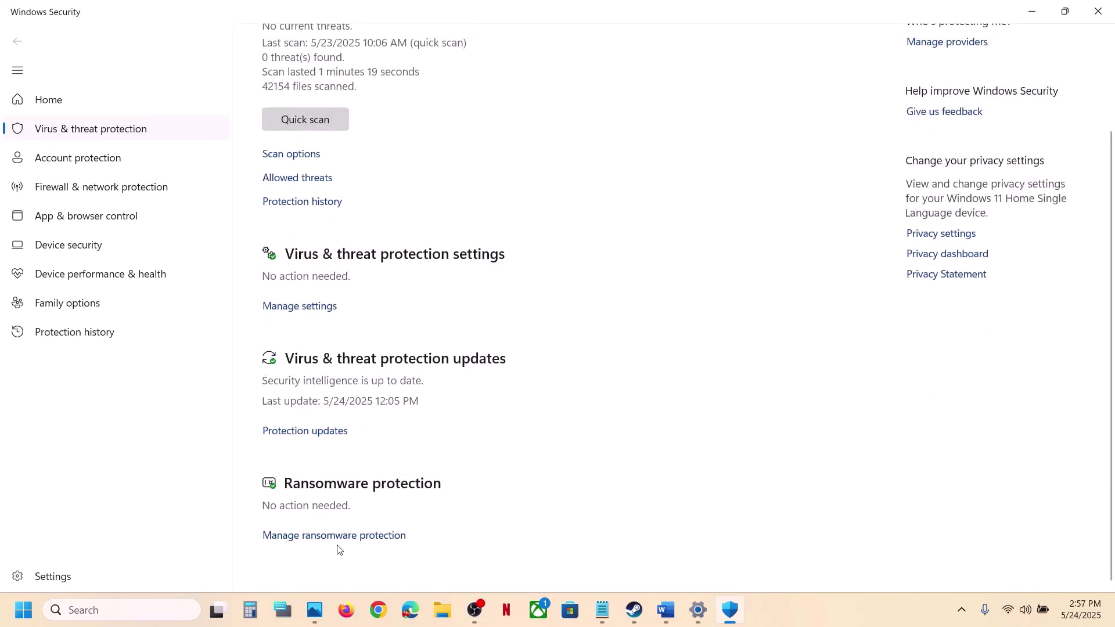
left_click(337, 539)
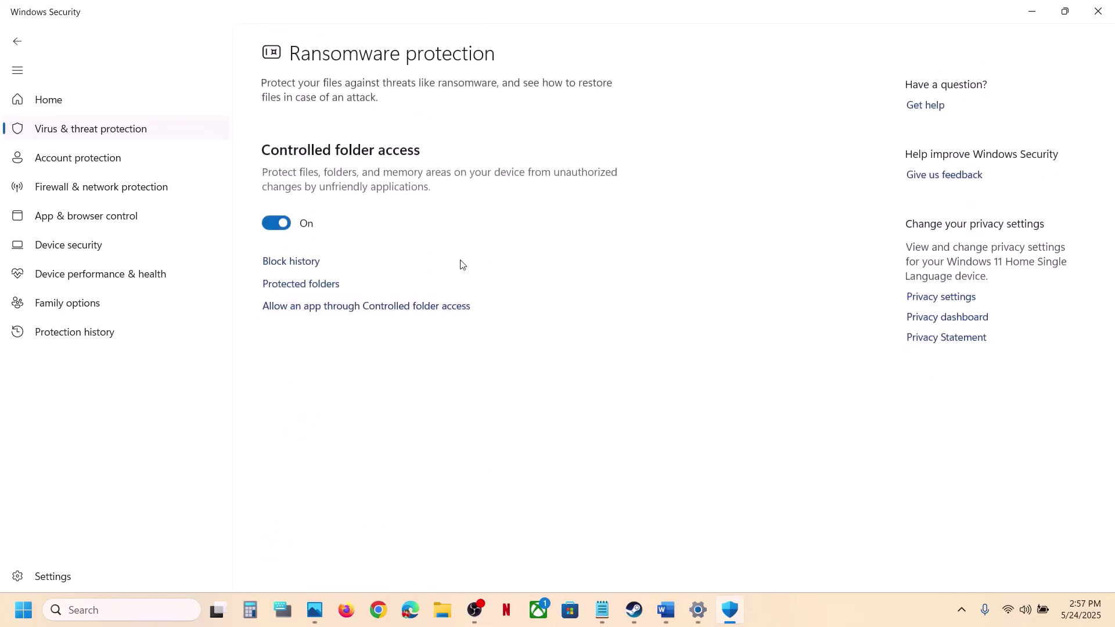
left_click(363, 306)
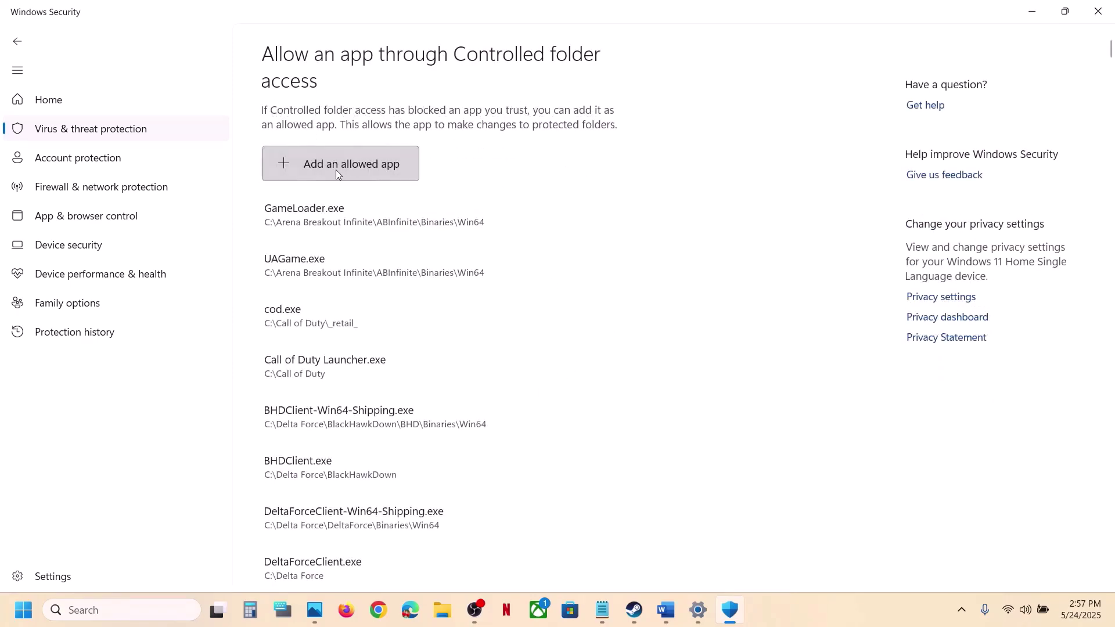
left_click(336, 170)
left_click(354, 220)
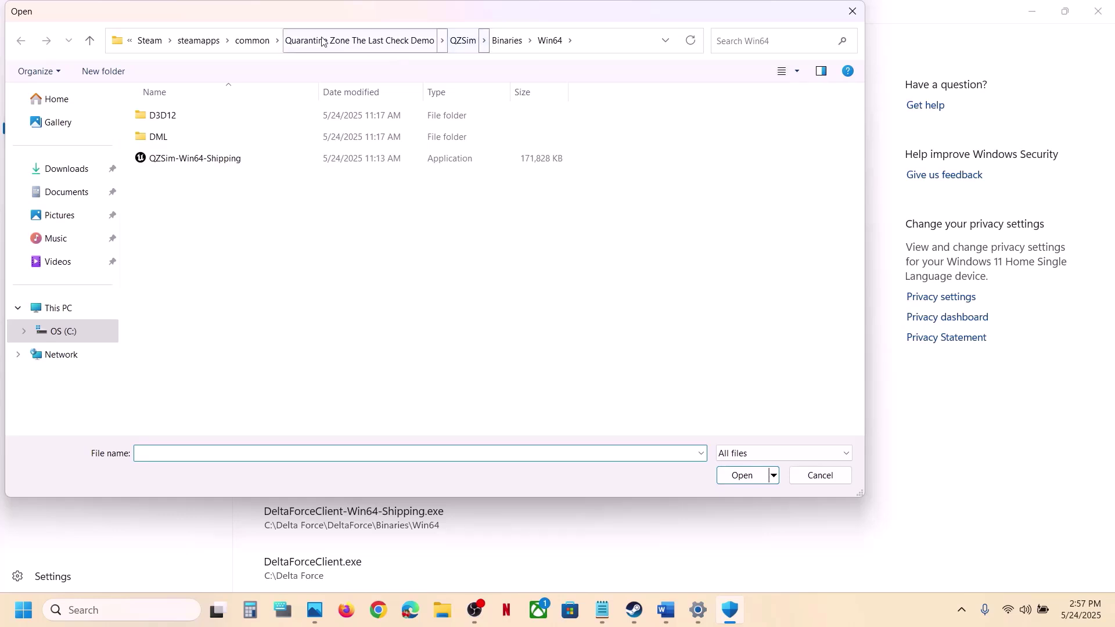
Step: Allow the Fall of Avalon application from steamapps\common\Tainted Grail The Fall of Avalon Demo through Controlled folder access
left_click(248, 44)
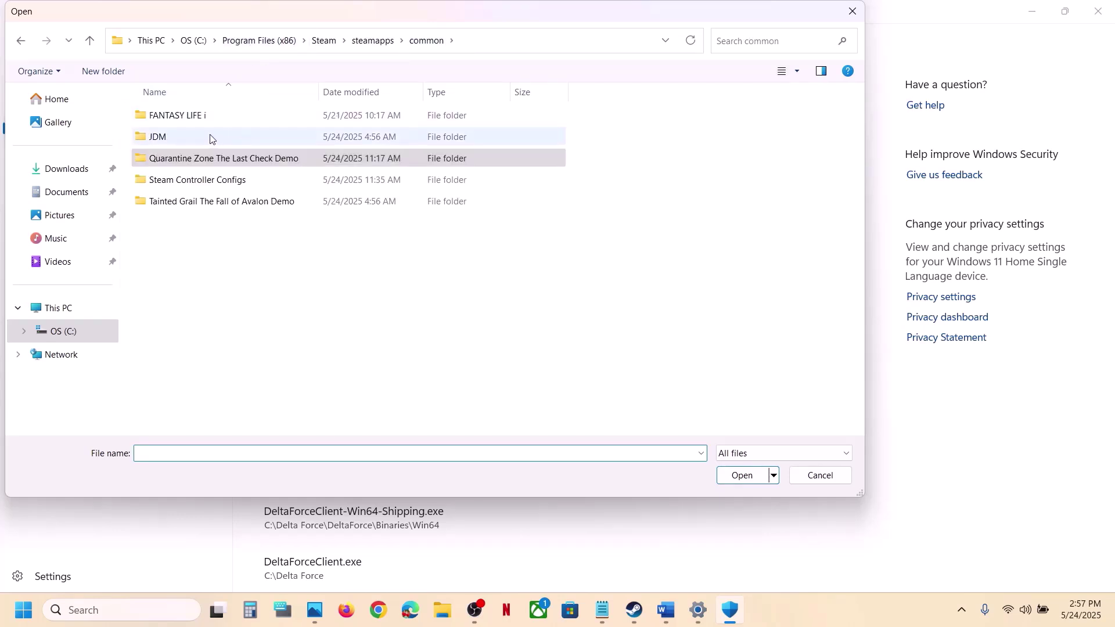
double_click(202, 203)
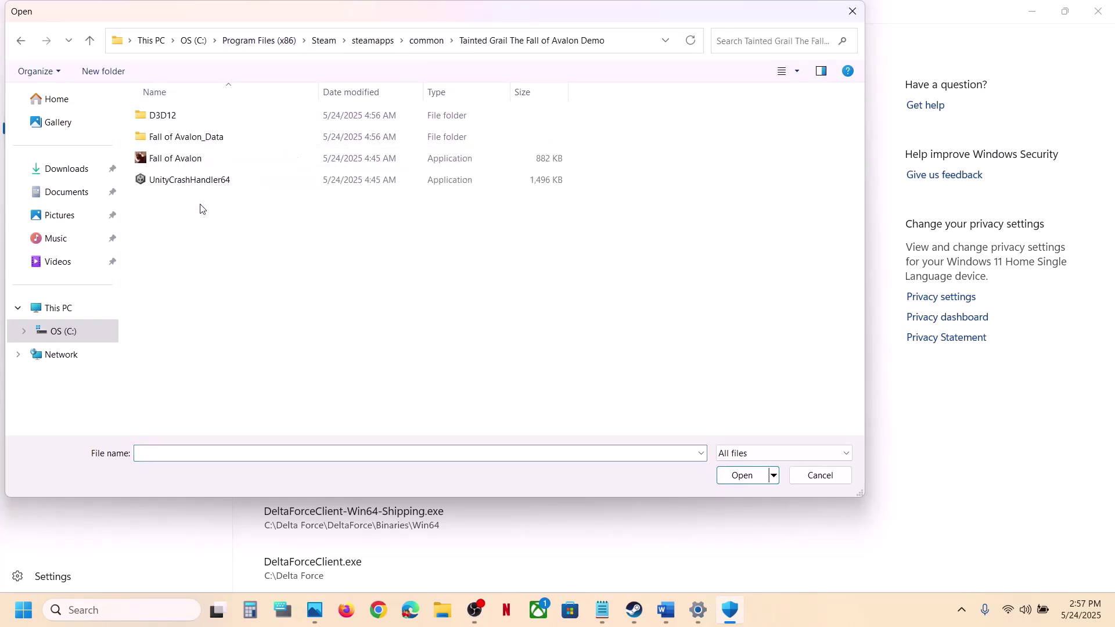
left_click(197, 162)
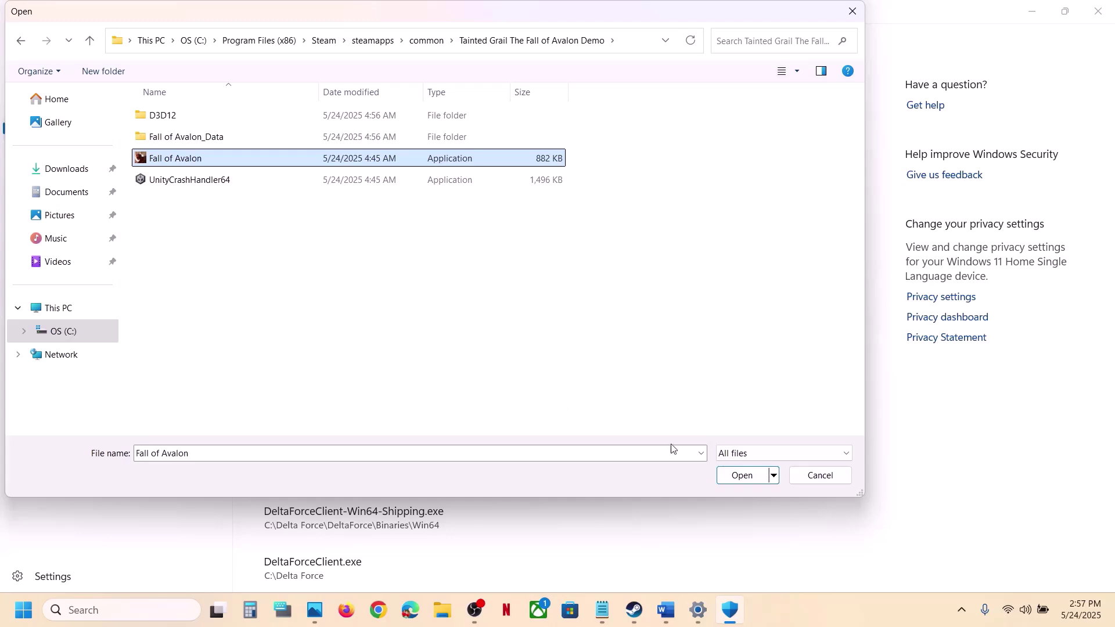
left_click(729, 476)
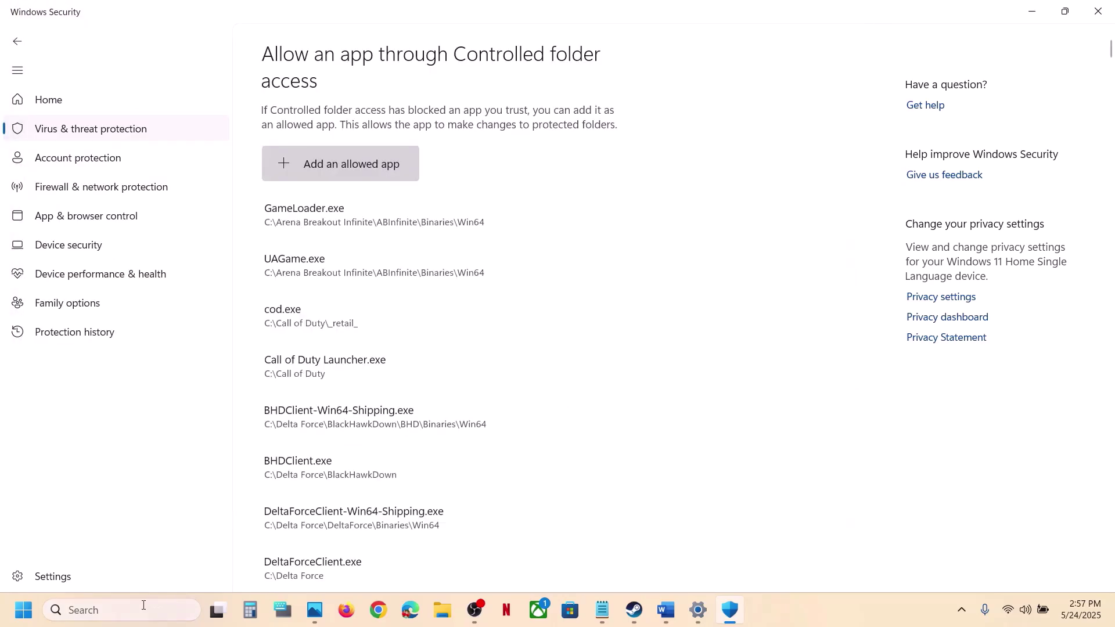
Step: Open Windows Defender Firewall's list of allowed apps through System and Security in Control Panel
left_click(144, 605)
type("control")
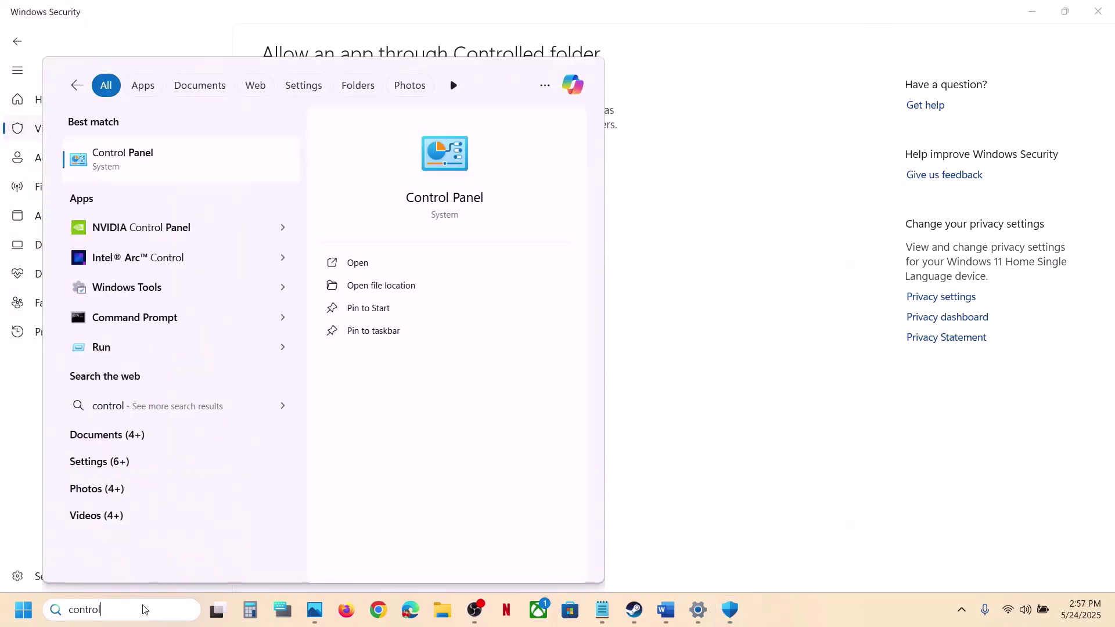
key("Return")
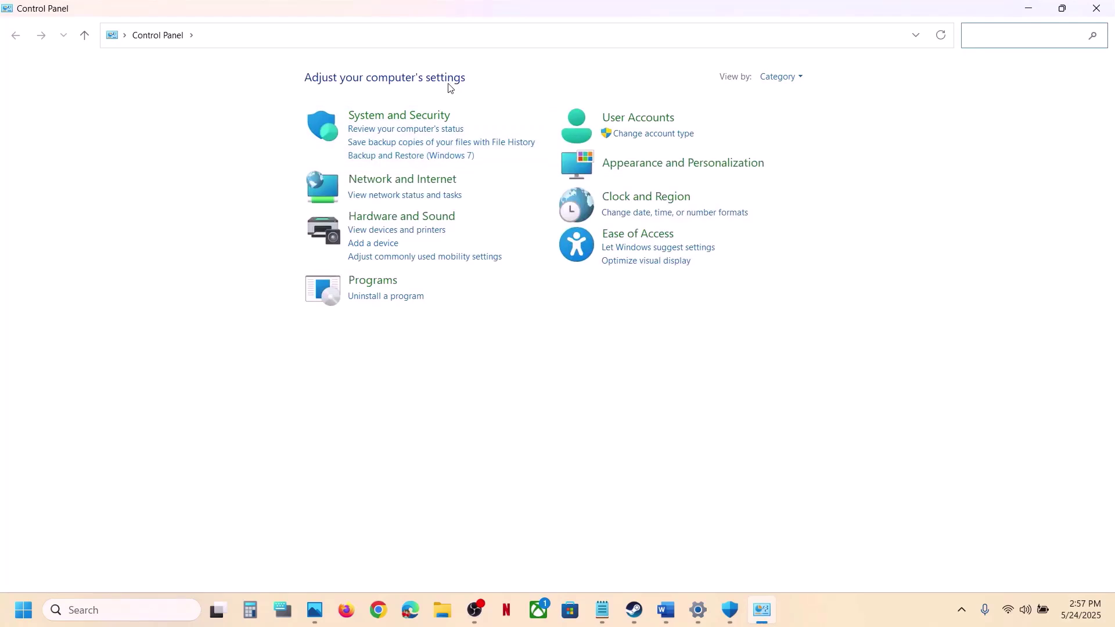
left_click(413, 115)
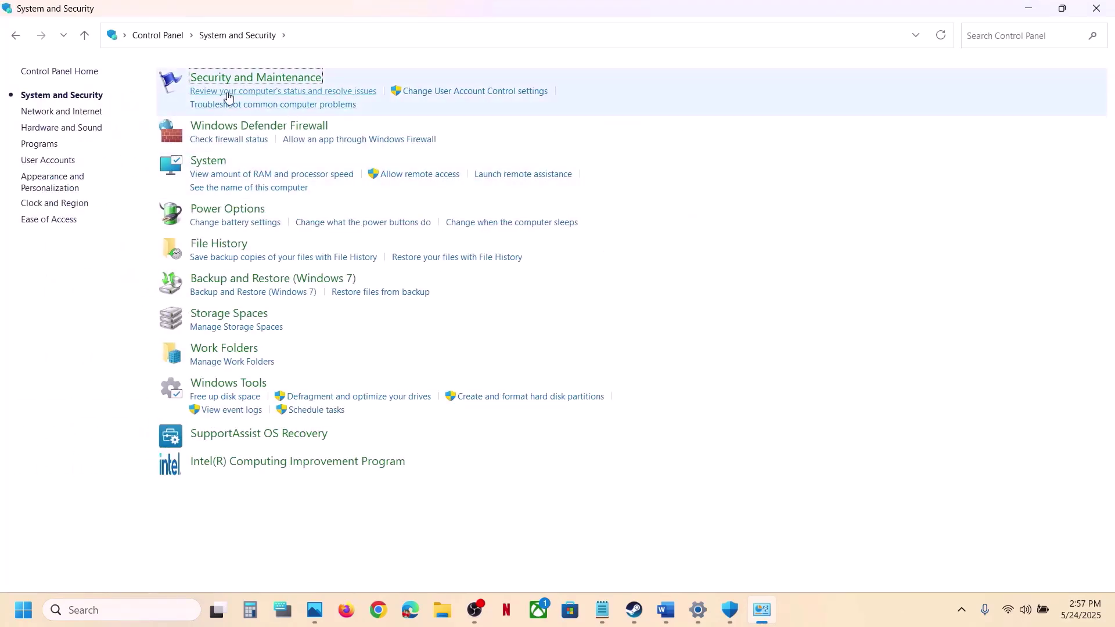
left_click(293, 125)
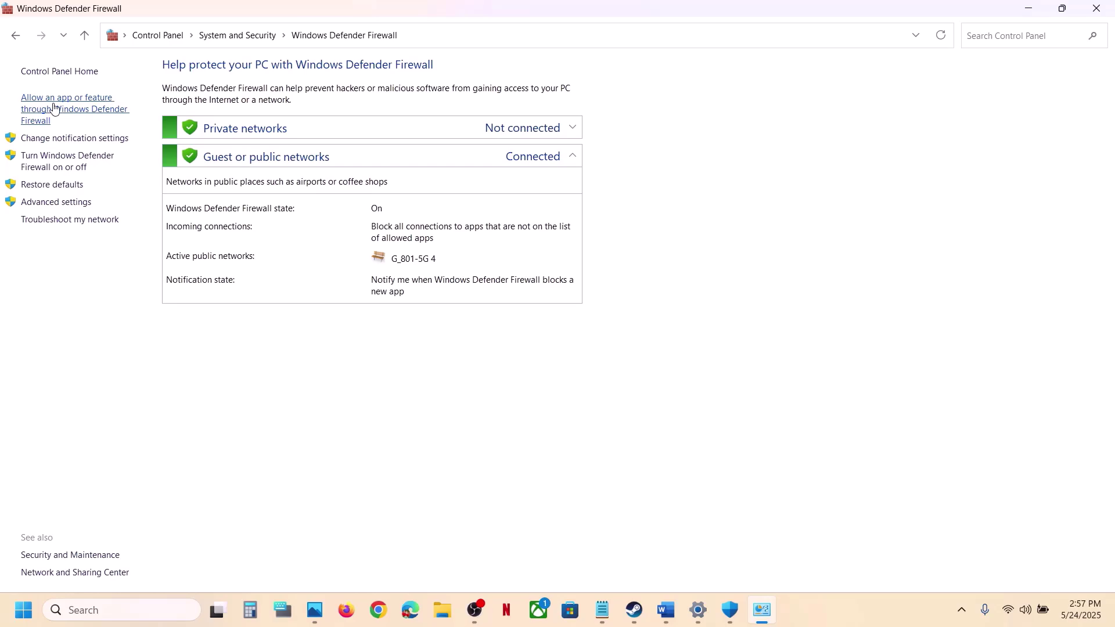
left_click(54, 110)
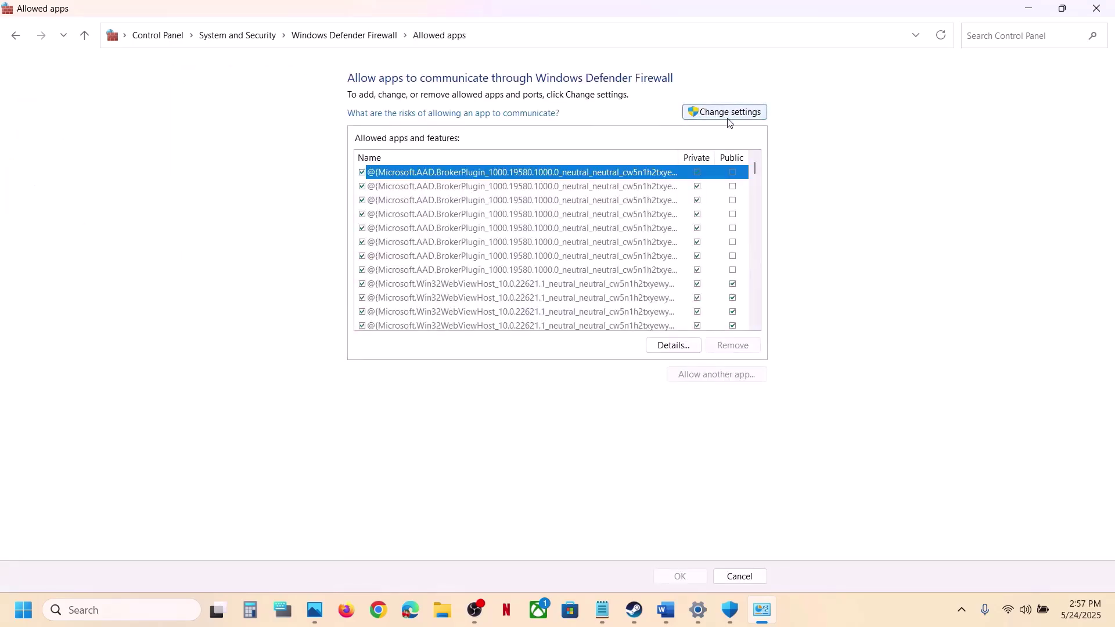
Step: Unlock the firewall's allowed apps for changes and browse to Program Files (x86)\Steam\steamapps\common for another app
left_click(699, 114)
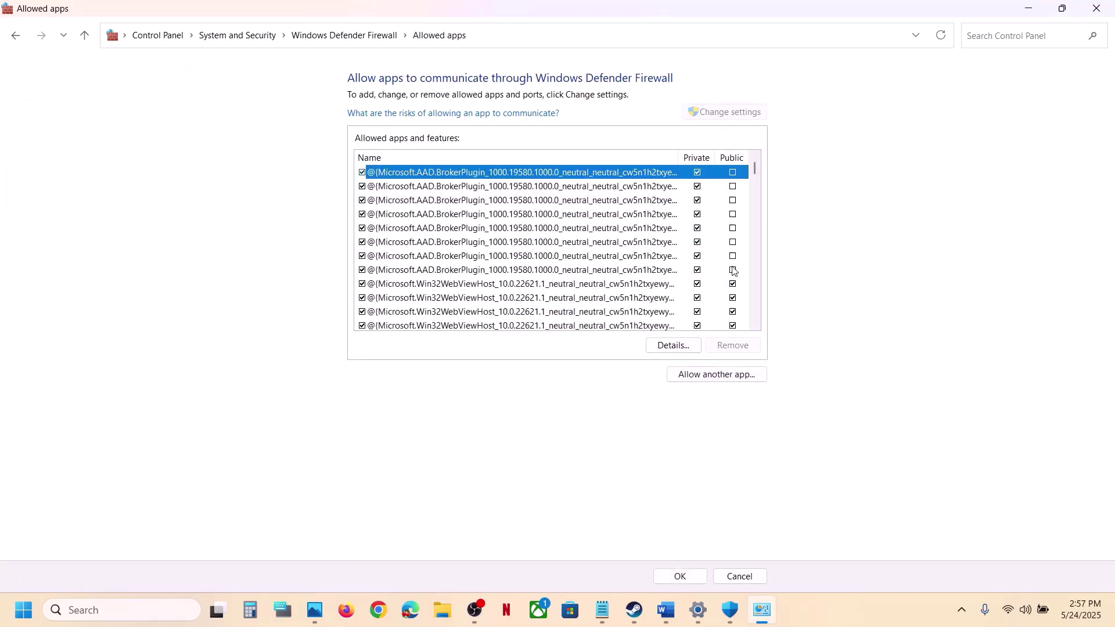
left_click(728, 377)
left_click(657, 373)
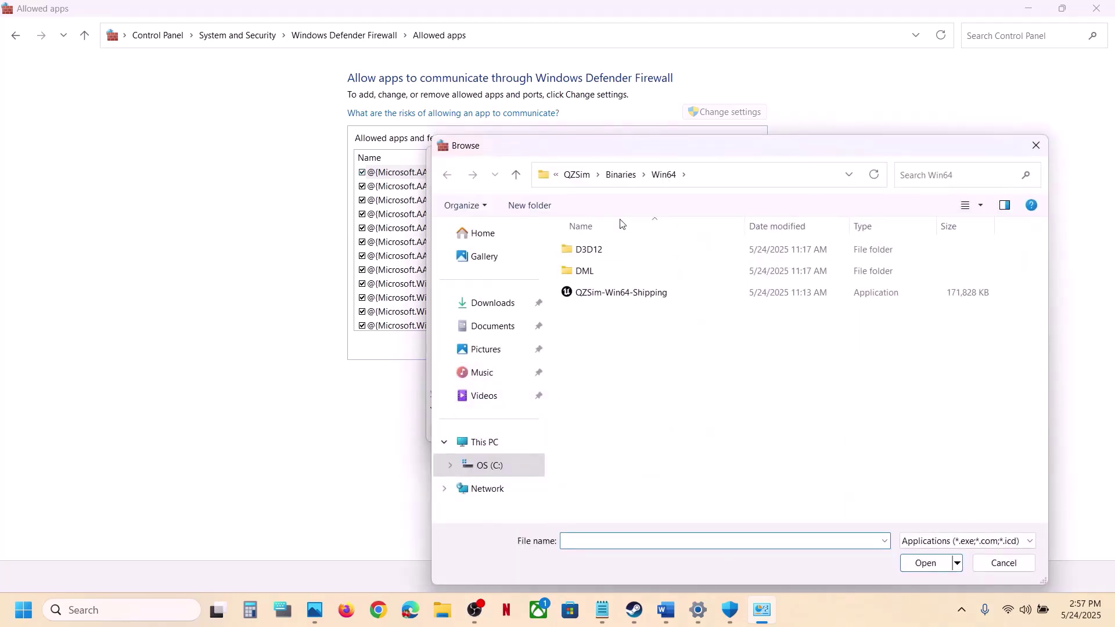
left_click(577, 177)
left_click(585, 183)
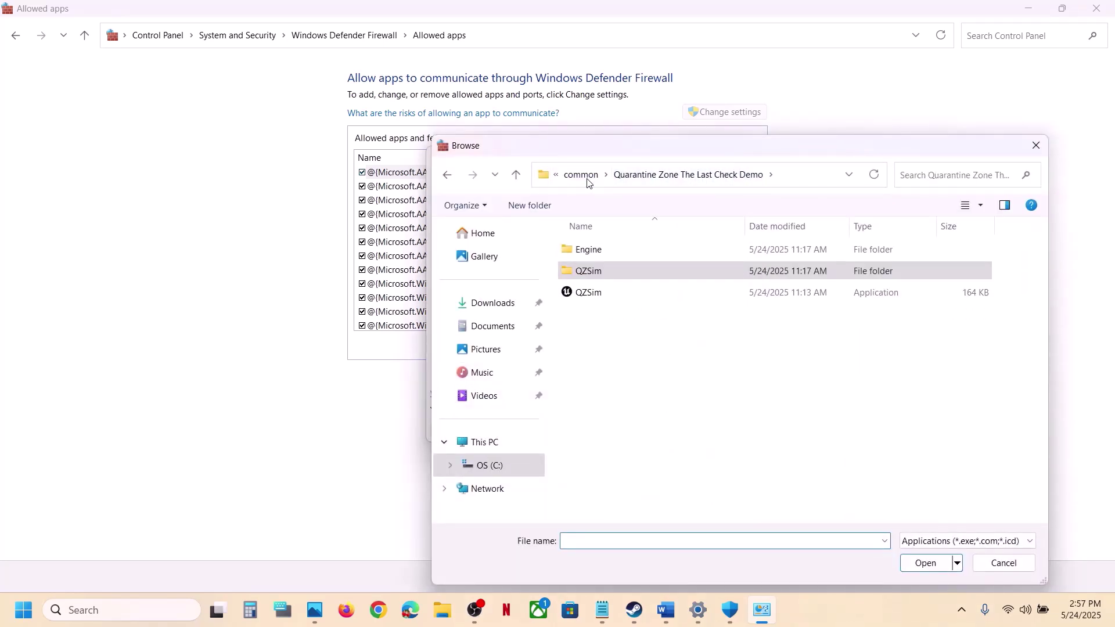
left_click(585, 184)
left_click(587, 184)
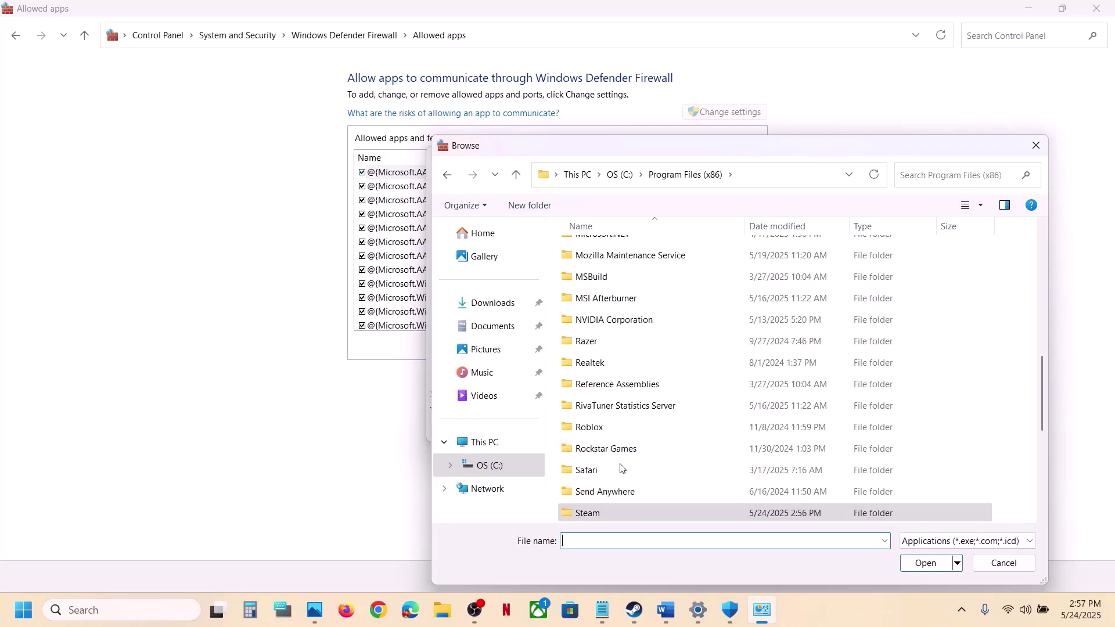
left_click(597, 514)
double_click(599, 513)
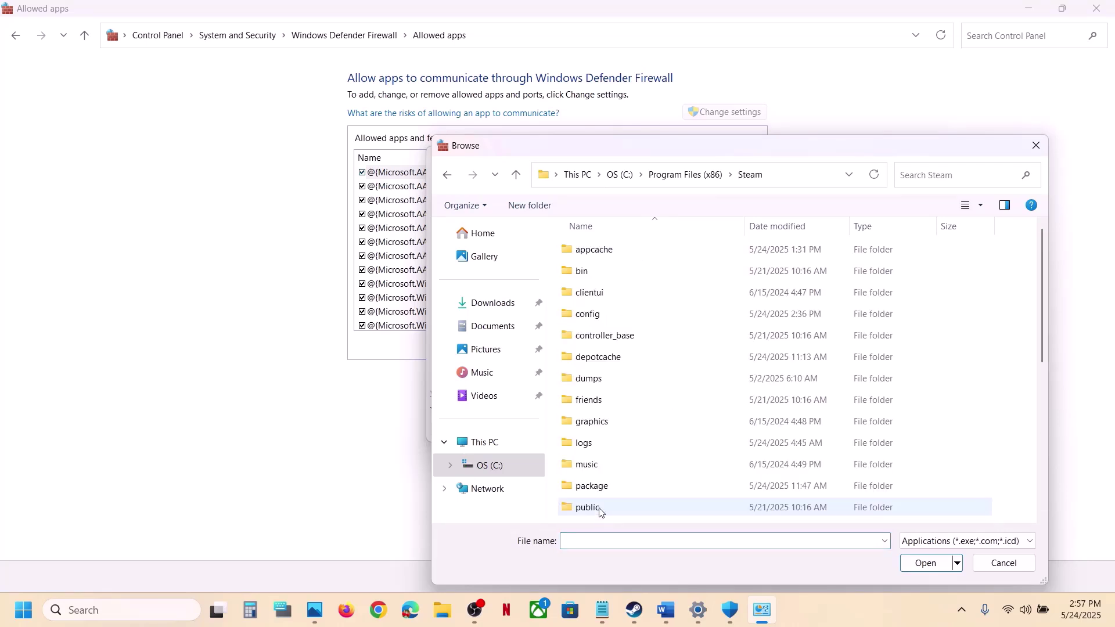
scroll(604, 329, "down", 4)
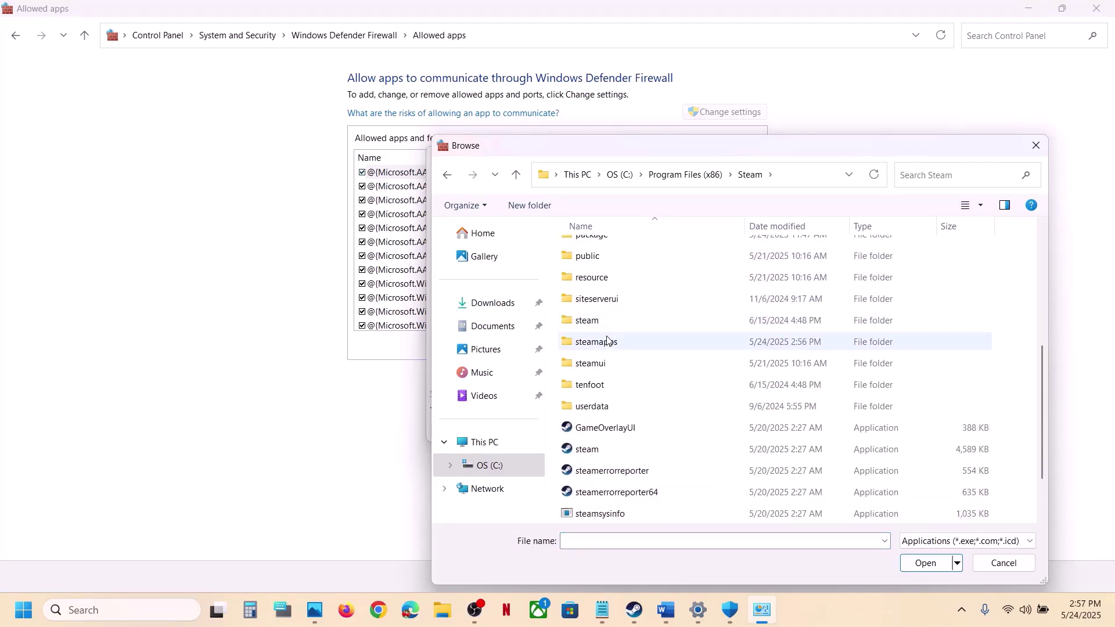
double_click(608, 341)
double_click(601, 256)
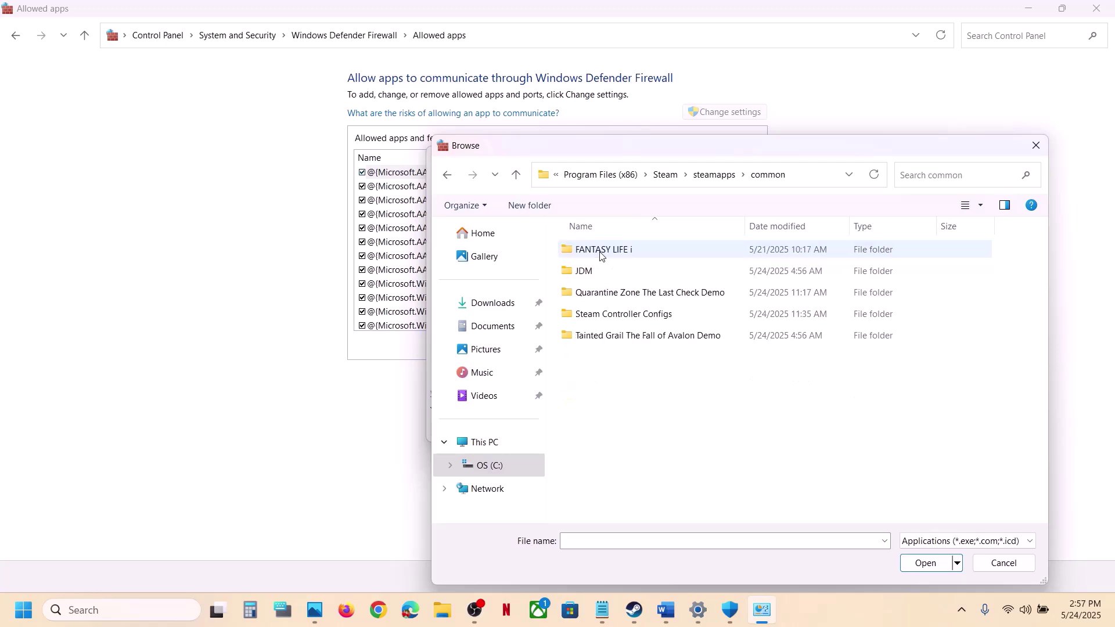
Step: Try to add Fall of Avalon from the Tainted Grail The Fall of Avalon Demo folder to the firewall's allowed apps
left_click(616, 334)
double_click(616, 335)
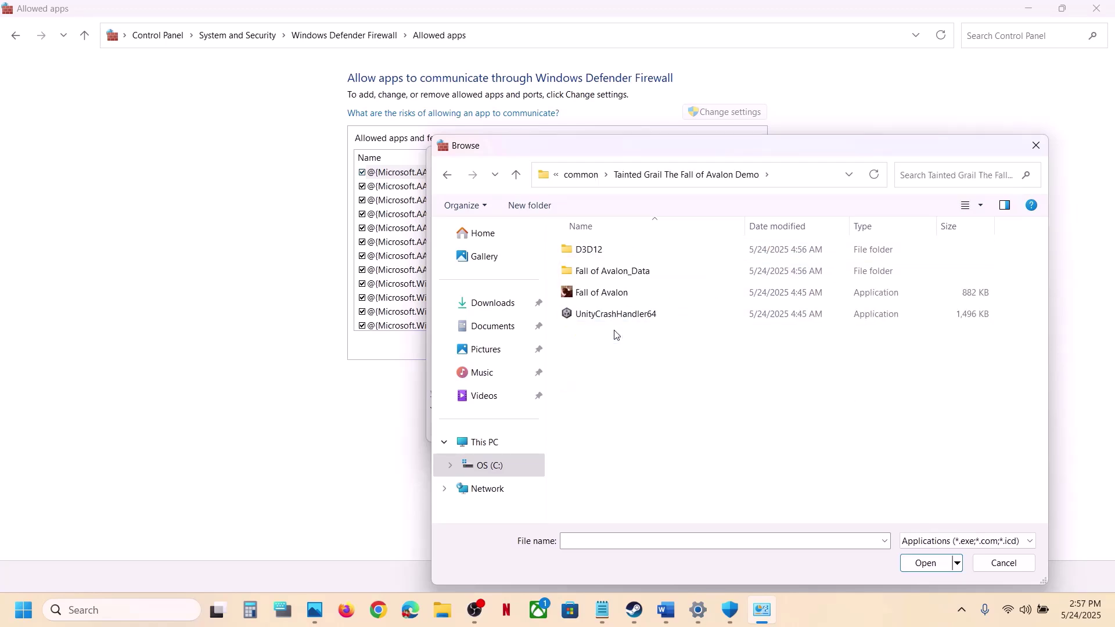
left_click(601, 294)
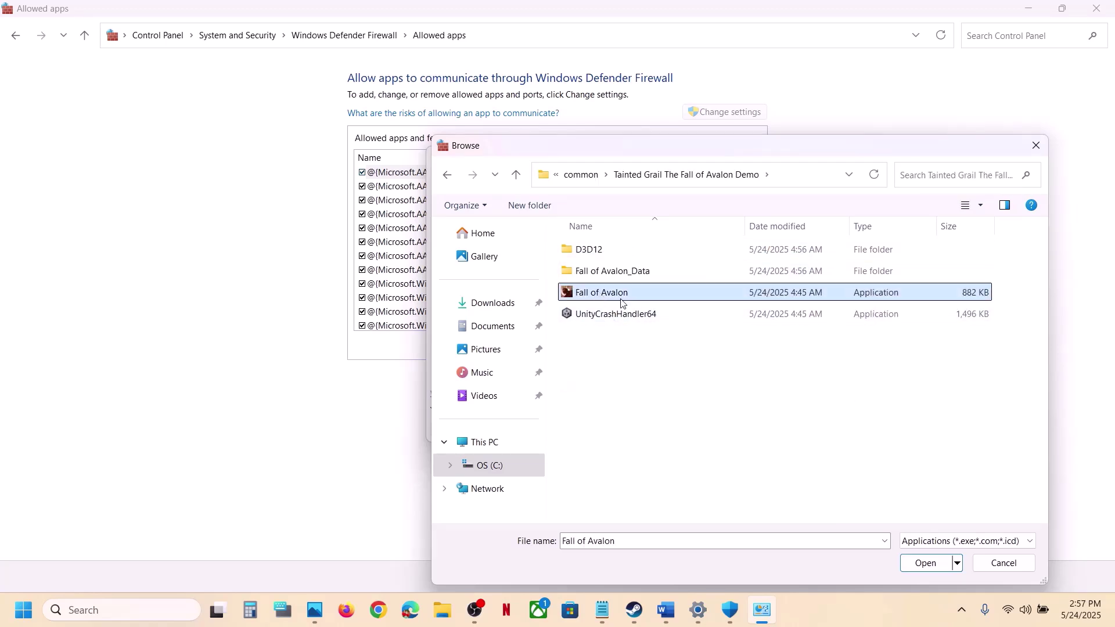
left_click(930, 564)
left_click(605, 434)
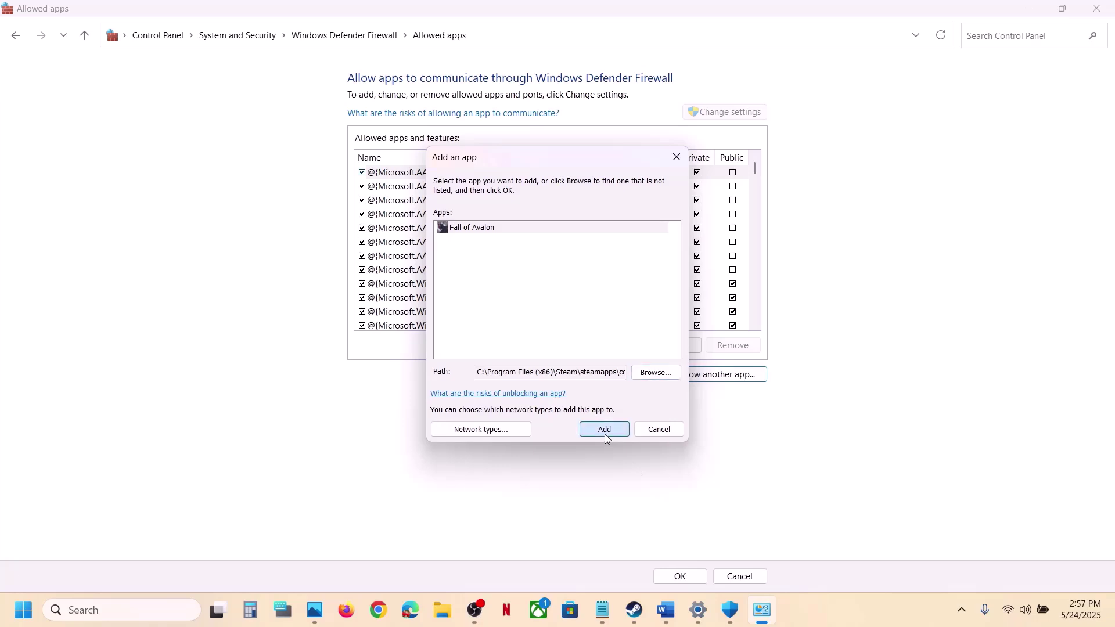
left_click(619, 360)
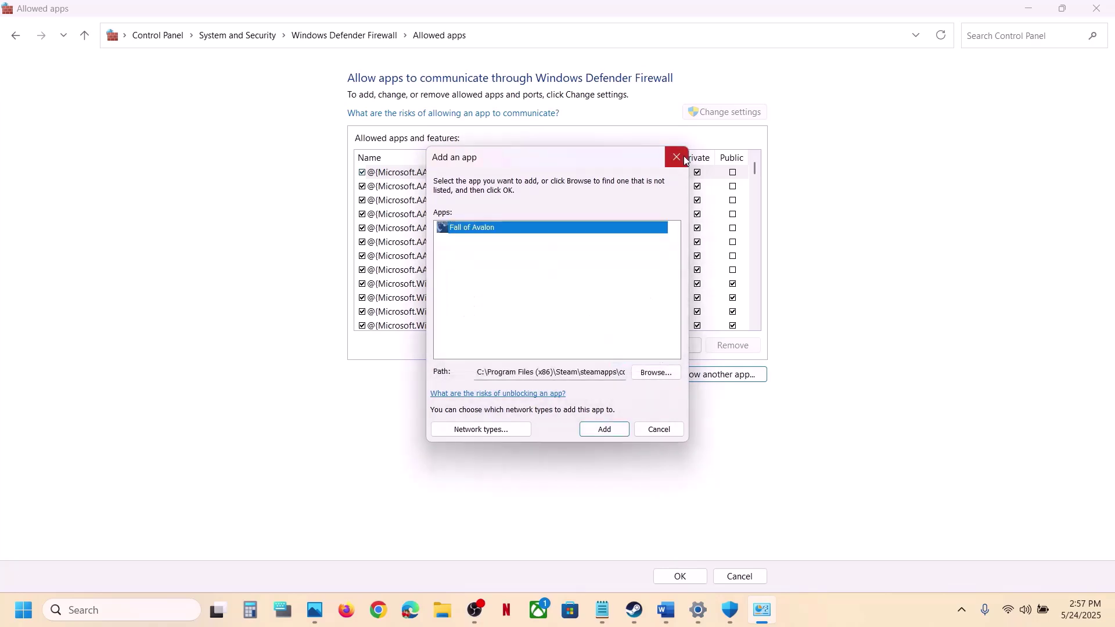
left_click(684, 155)
Step: Look for entries starting with "fal" in the firewall's allowed apps list, and close the Control Panel, Windows Security and Settings windows
left_click(495, 276)
type("fal")
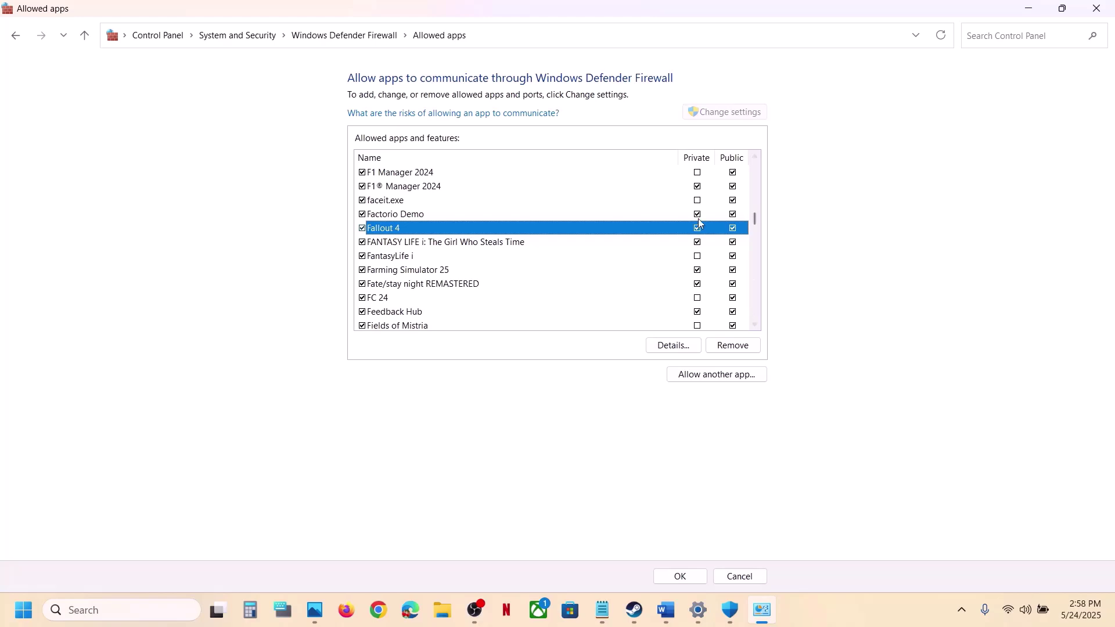
left_click(1098, 8)
left_click(1110, 7)
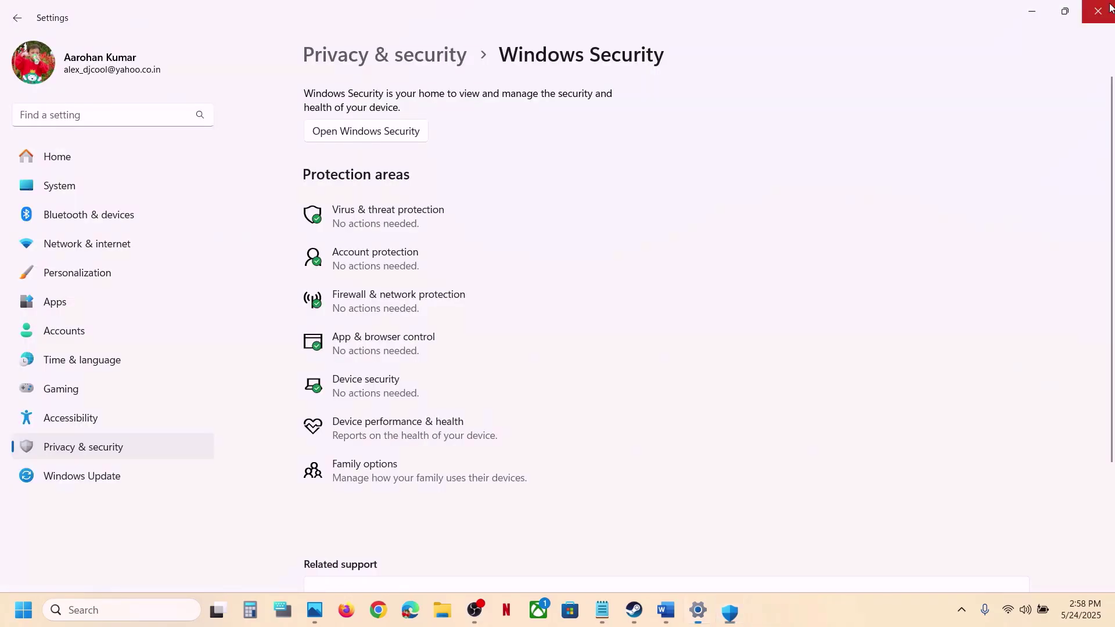
left_click(1104, 19)
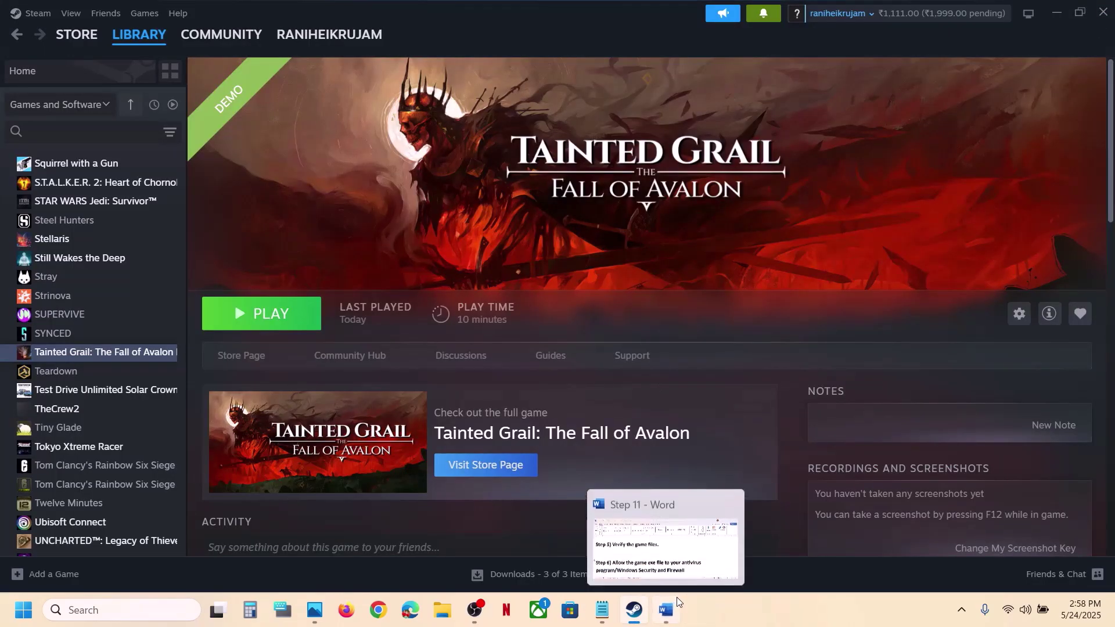
Step: Return to the Word document and highlight Step 7's clean graphics driver installation instruction and parts of its NVIDIA and AMD links
left_click(678, 597)
scroll(477, 449, "down", 3)
scroll(477, 449, "down", 3)
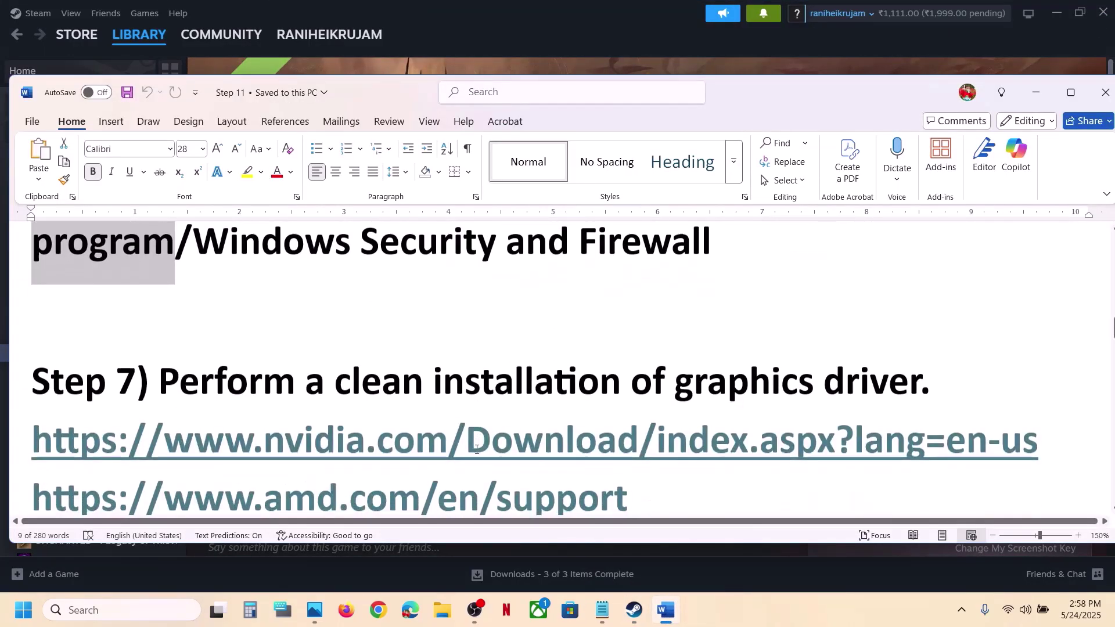
left_click_drag(244, 290, 936, 291)
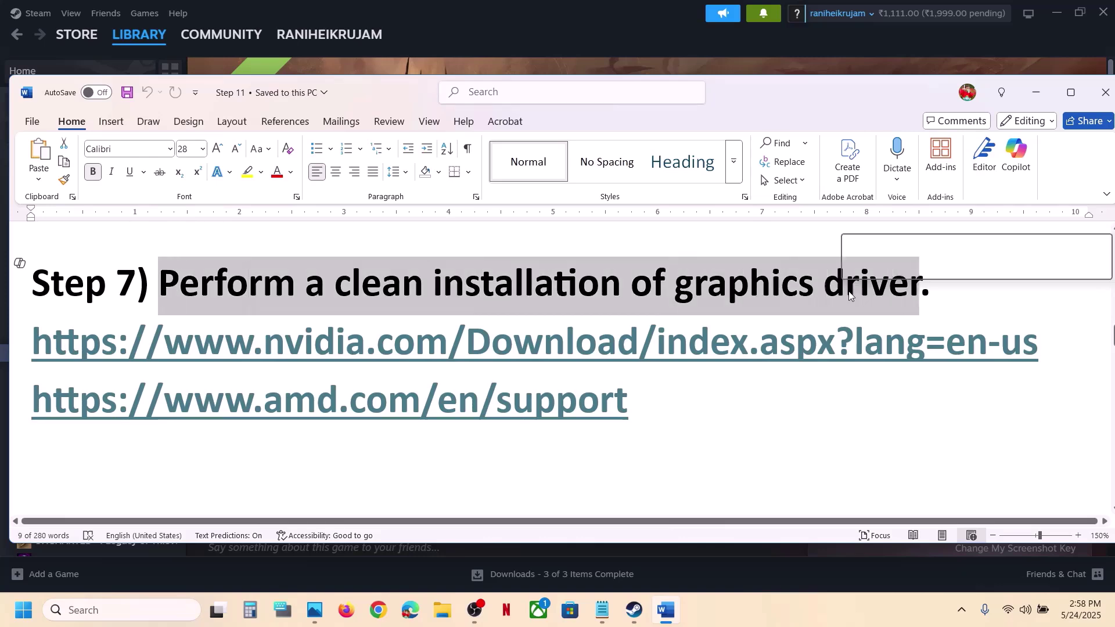
left_click_drag(415, 343, 618, 343)
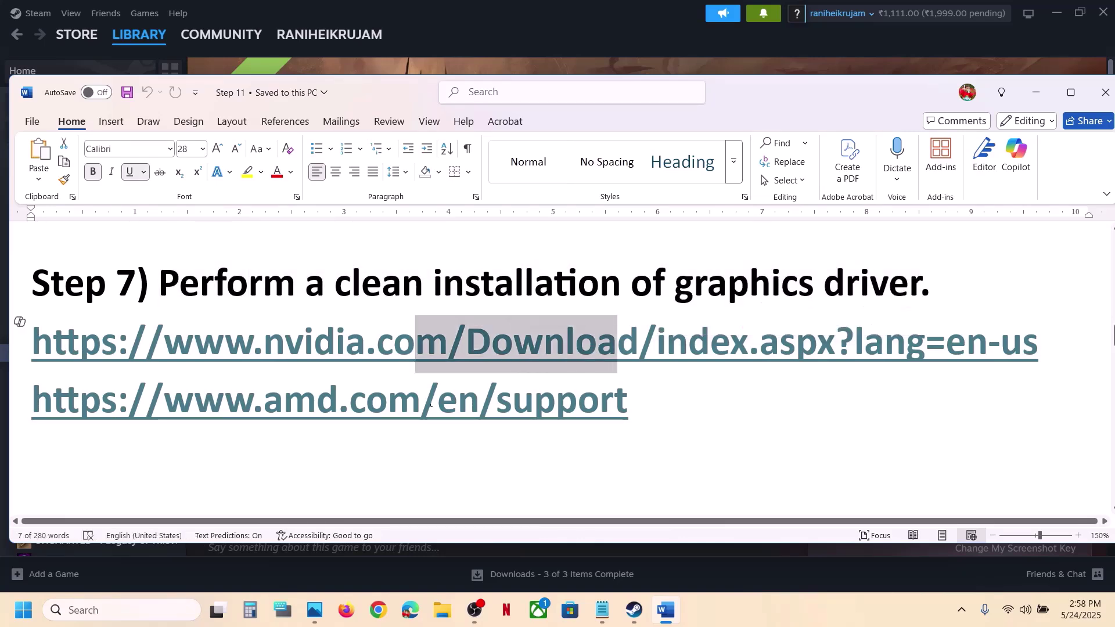
left_click_drag(388, 401, 496, 400)
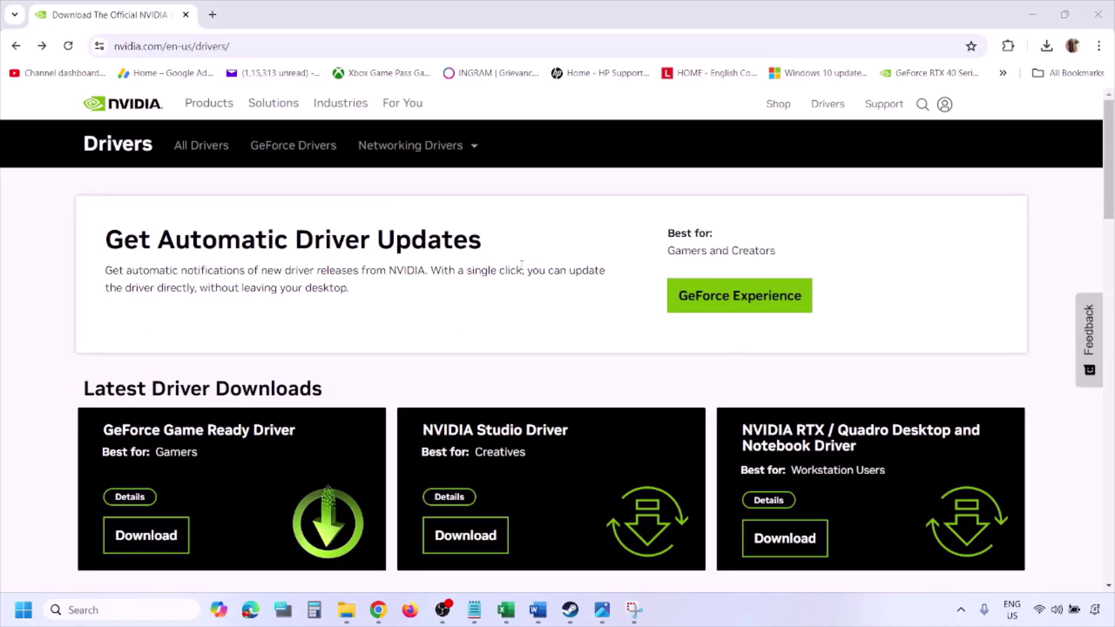
Step: On NVIDIA's Drivers page, choose Windows 11 for the GeForce RTX 3050 Laptop GPU and search for matching drivers
scroll(261, 355, "down", 9)
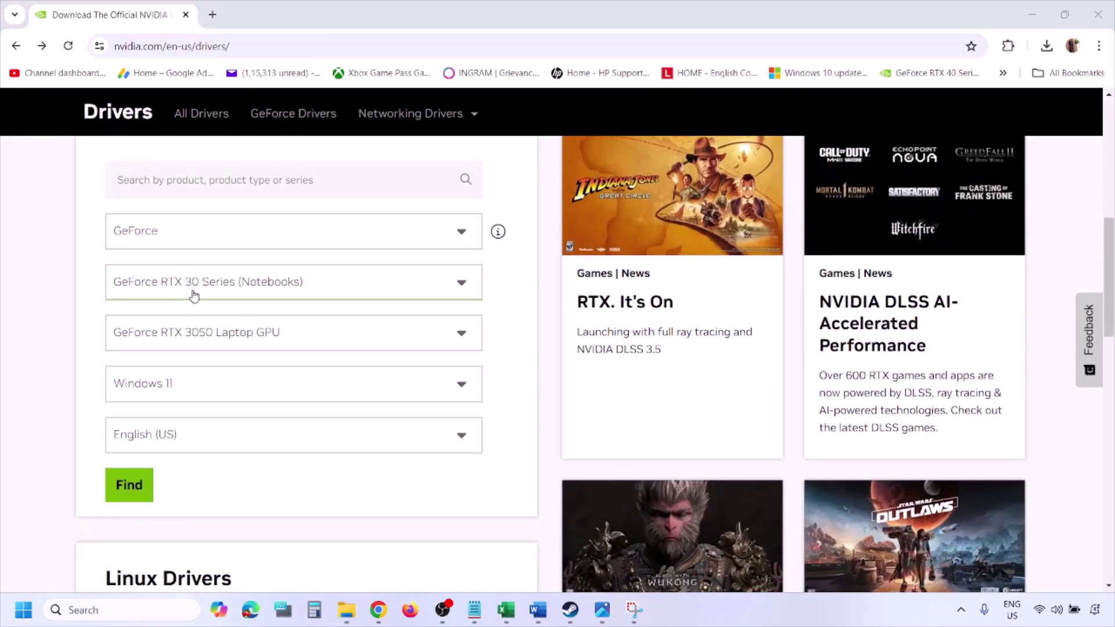
left_click(185, 389)
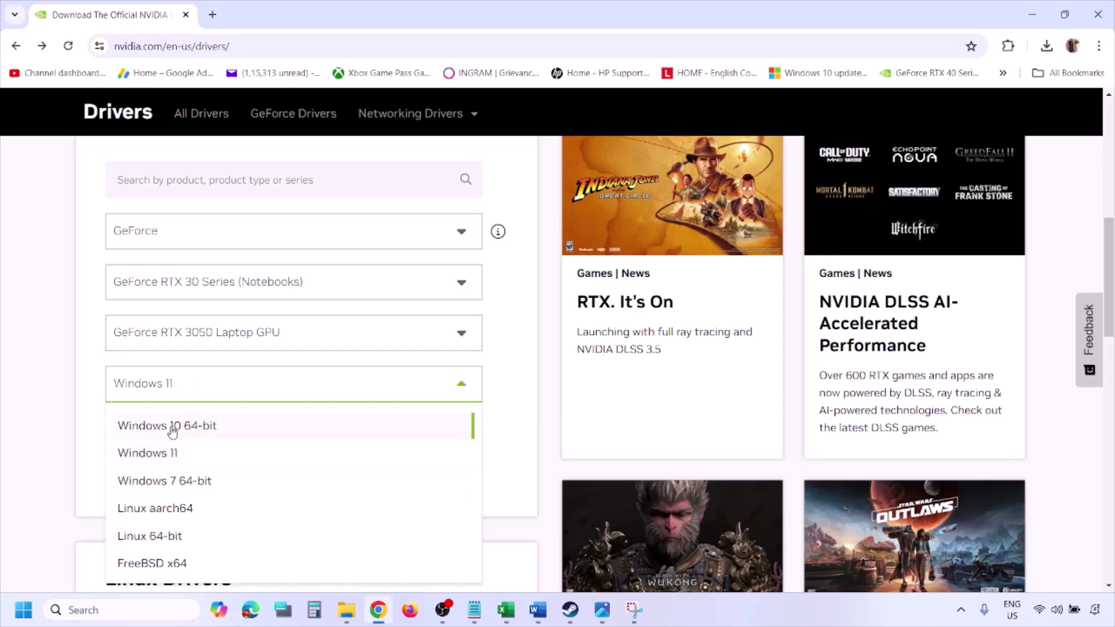
left_click(164, 455)
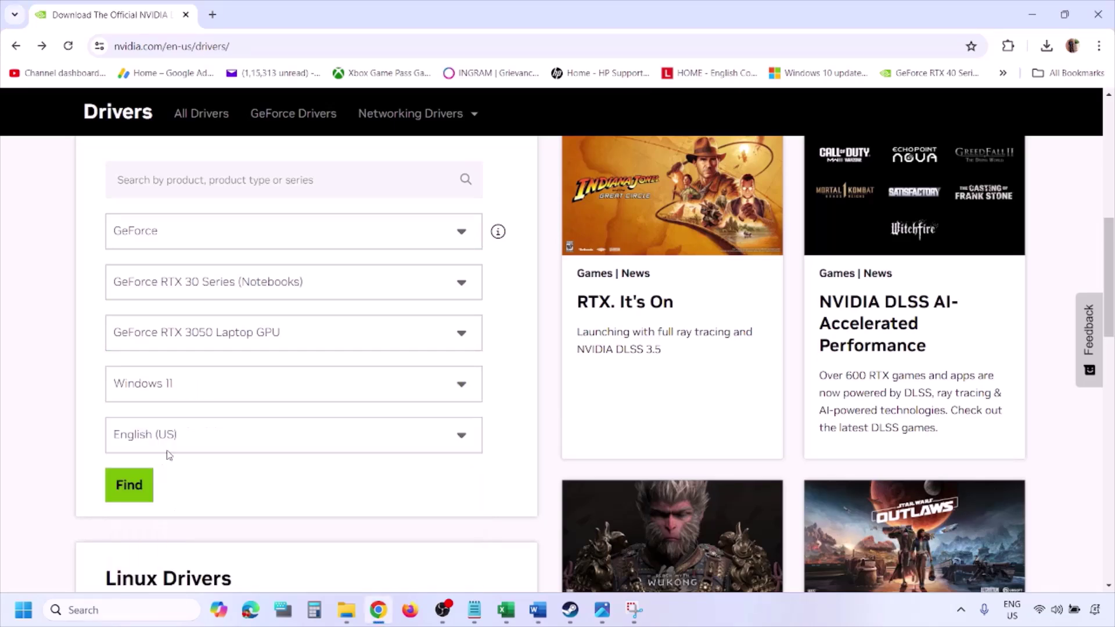
left_click(129, 485)
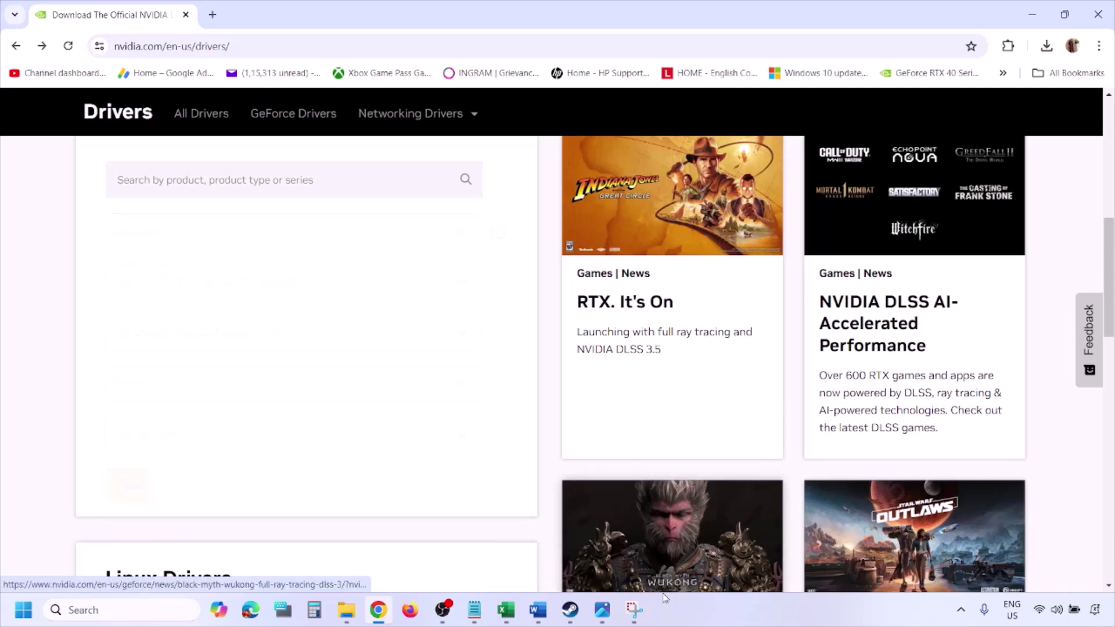
Step: Switch to Photos, review the NVIDIA driver download and clean installation screenshots from 1.png to 5.png, and open the Windows power options
left_click(602, 609)
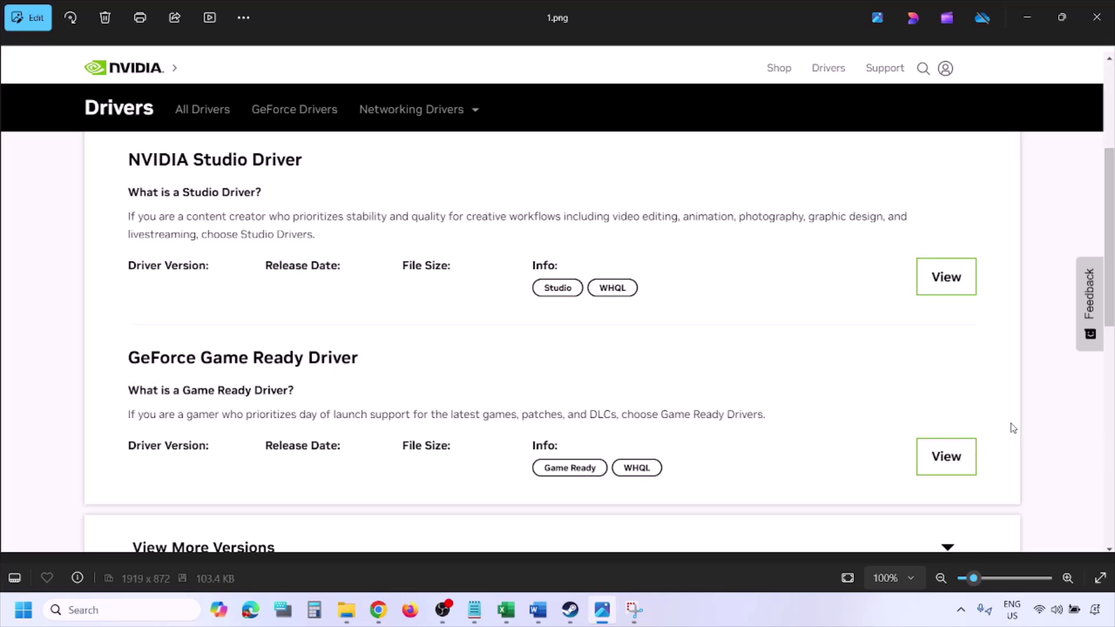
key("Right")
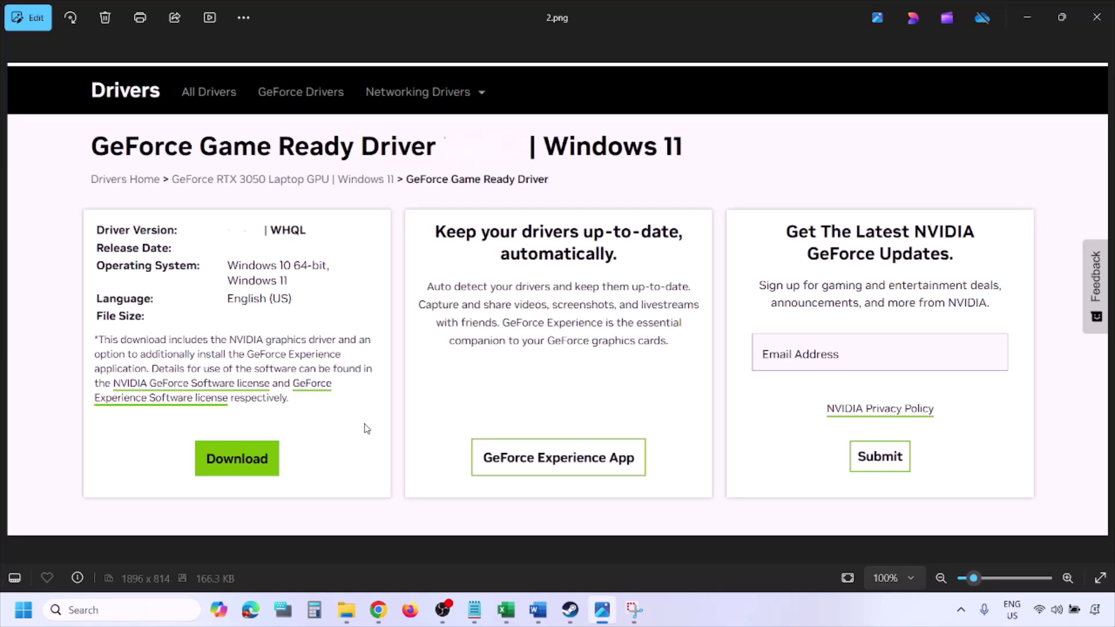
key("Right")
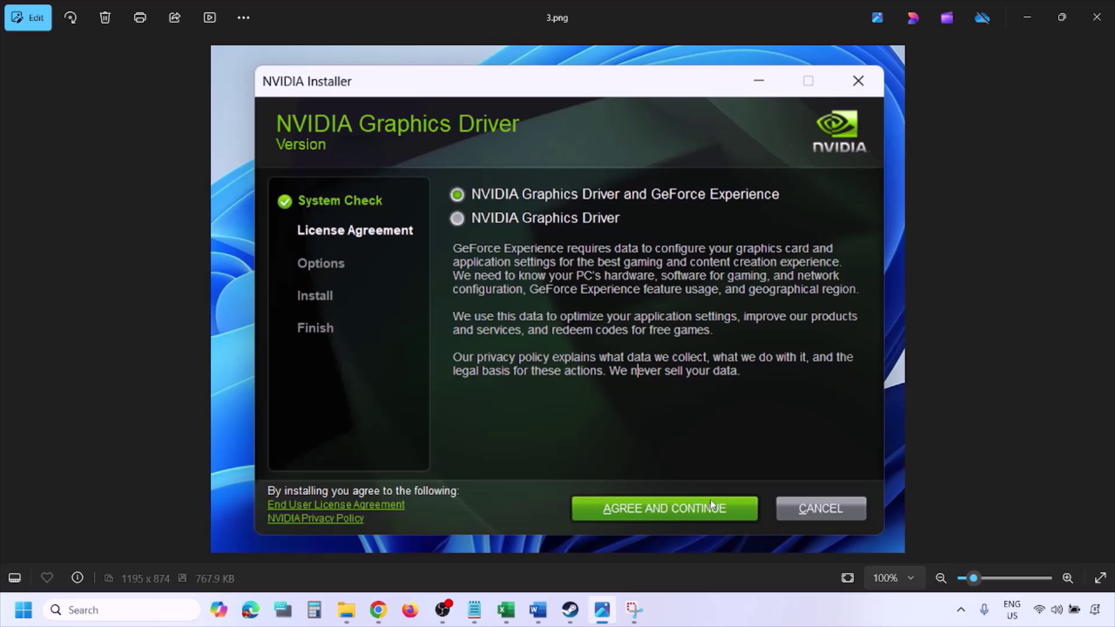
key("Right")
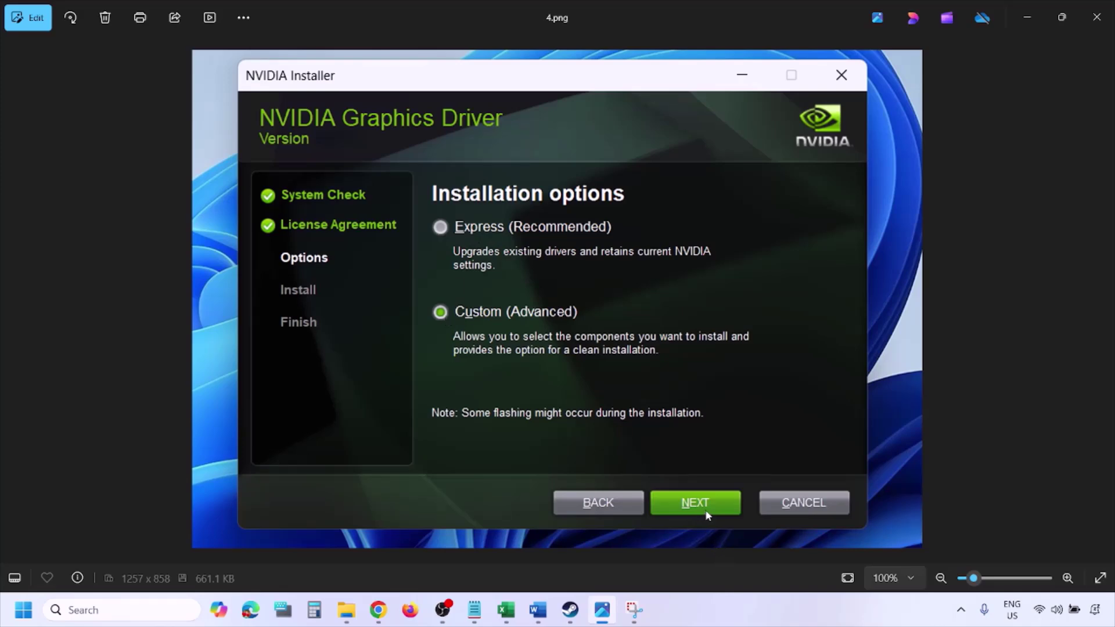
key("Right")
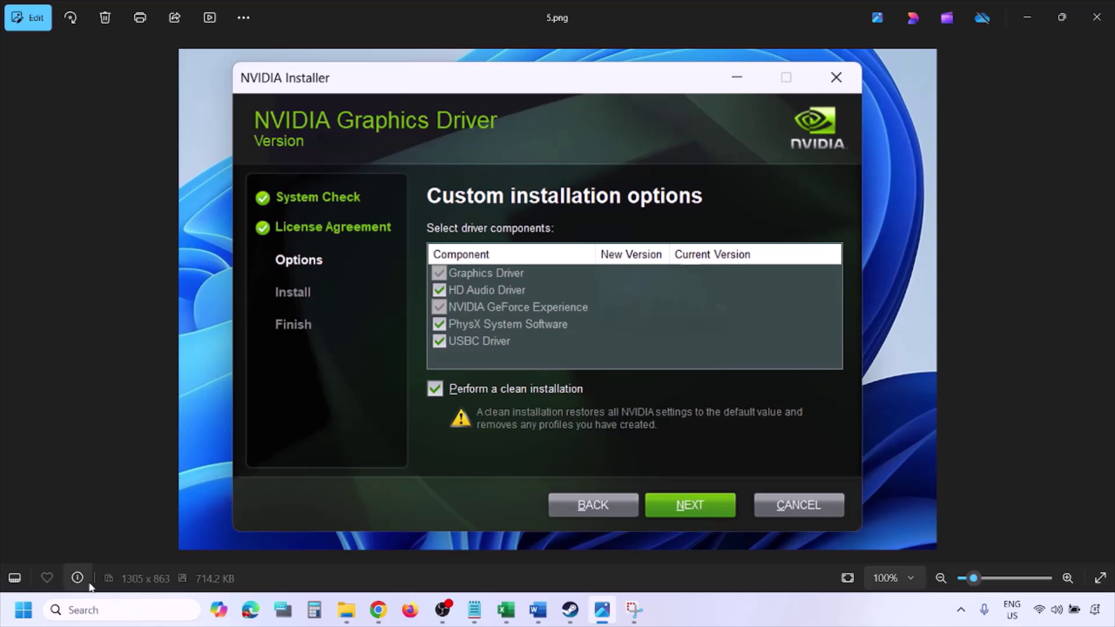
left_click(24, 610)
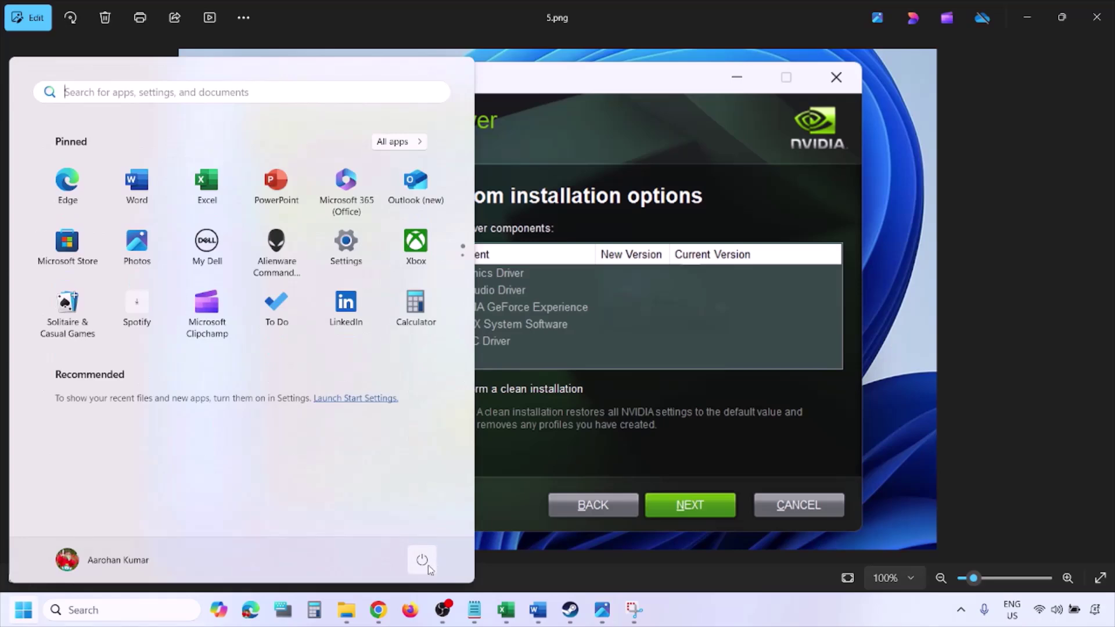
left_click(427, 564)
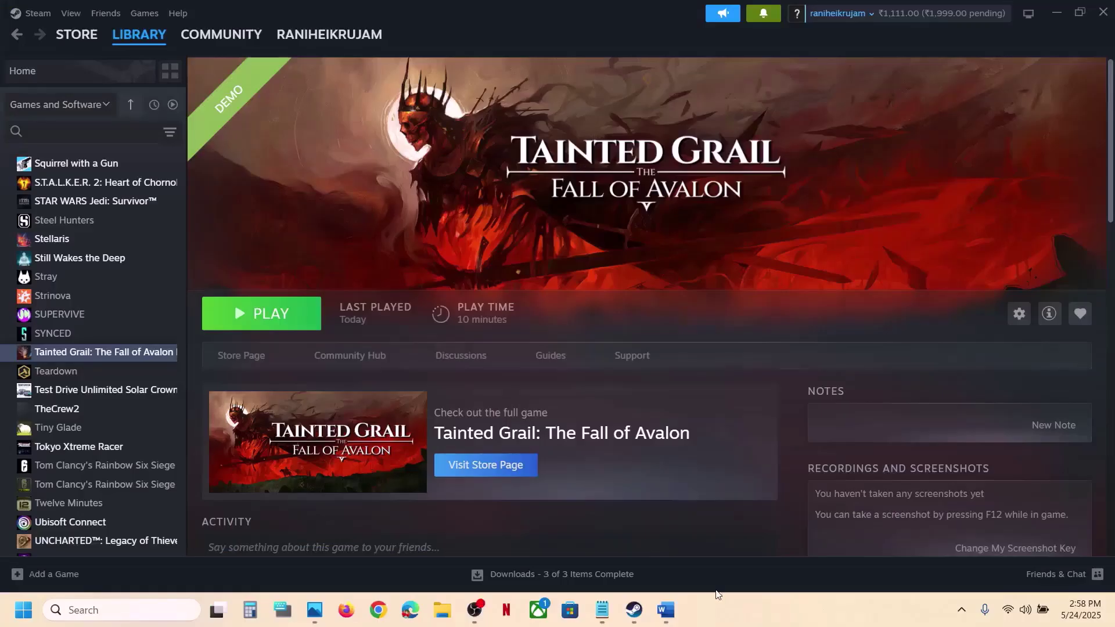
Step: Return to the Word document, highlight part of Step 7's AMD support link and the word "graphics" in Step 8
left_click(666, 610)
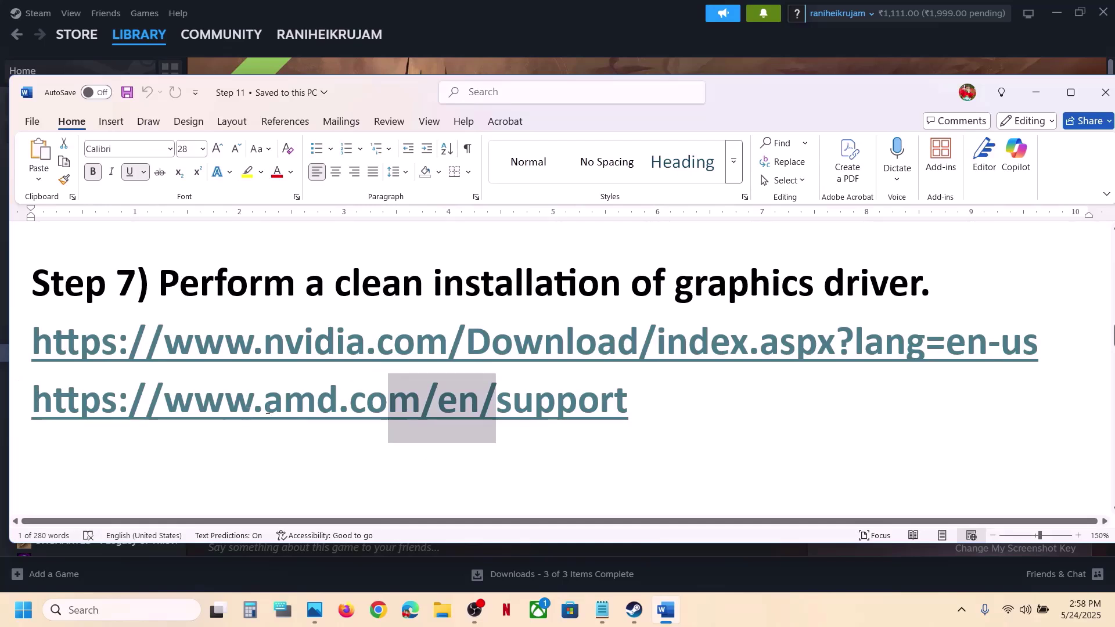
left_click_drag(267, 411, 626, 398)
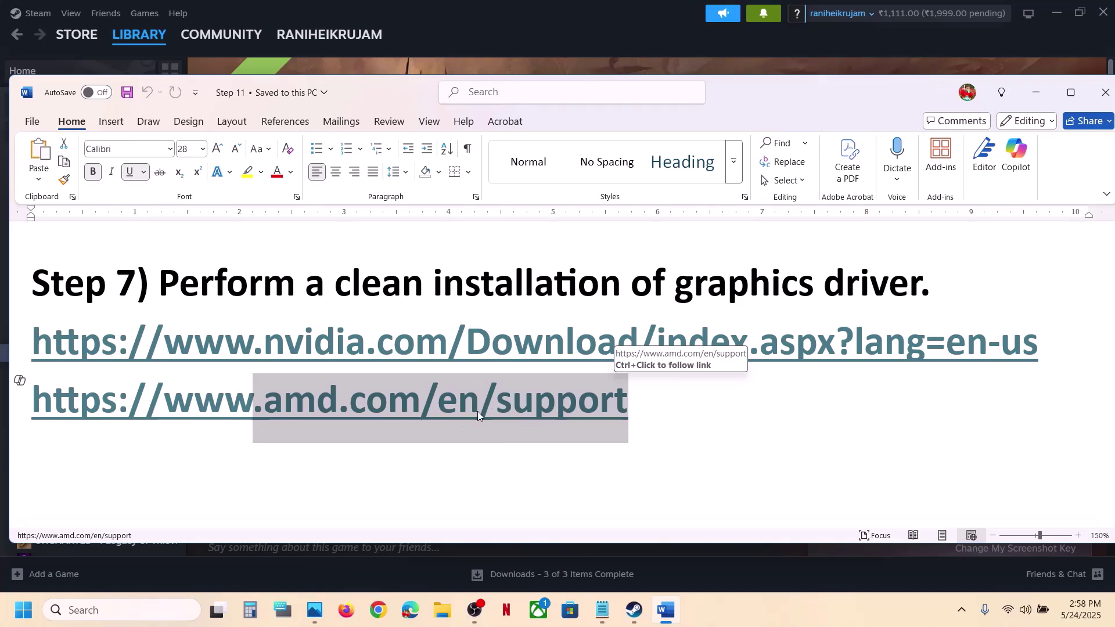
scroll(455, 349, "down", 2)
scroll(455, 349, "down", 1)
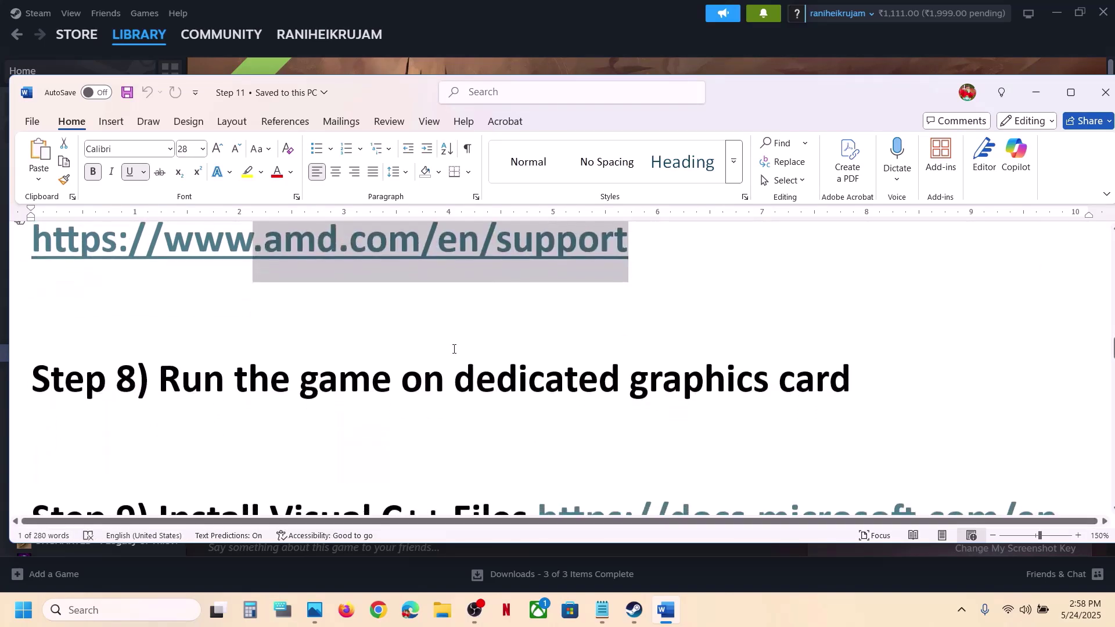
double_click(687, 393)
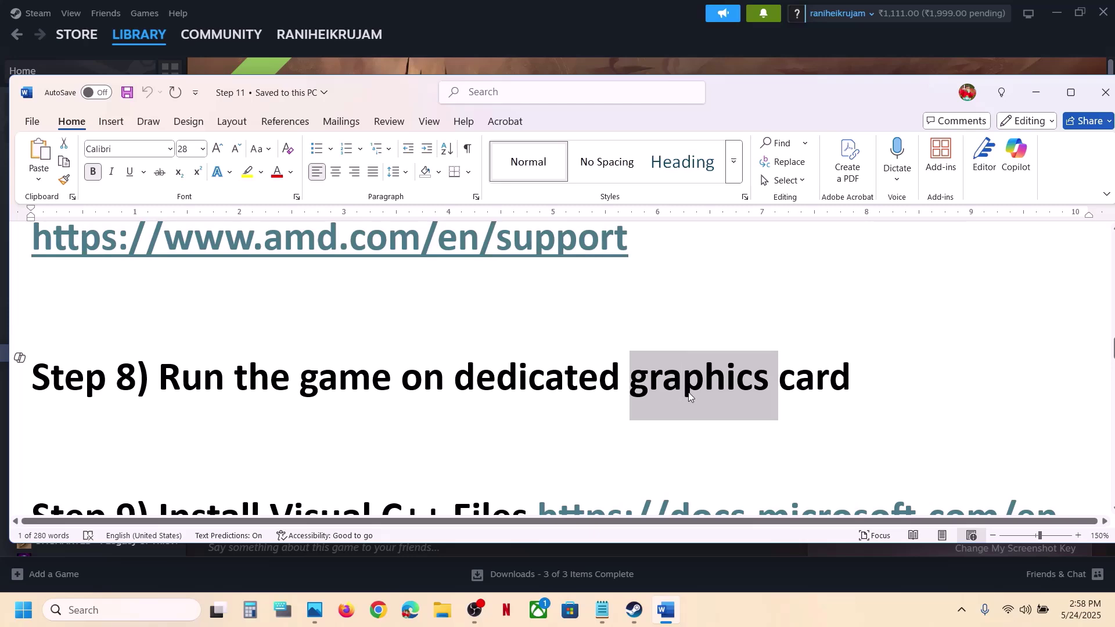
Step: Open the Windows Graphics settings and add Fall of Avalon from the Tainted Grail The Fall of Avalon Demo folder to the app list
left_click(137, 609)
type("graphics settings")
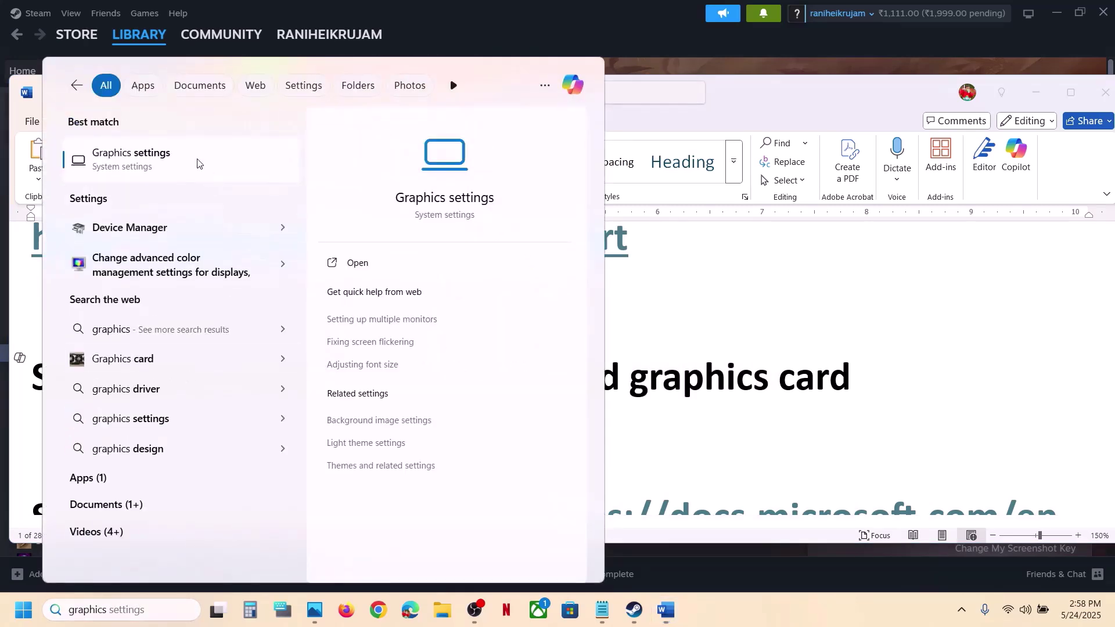
left_click(197, 163)
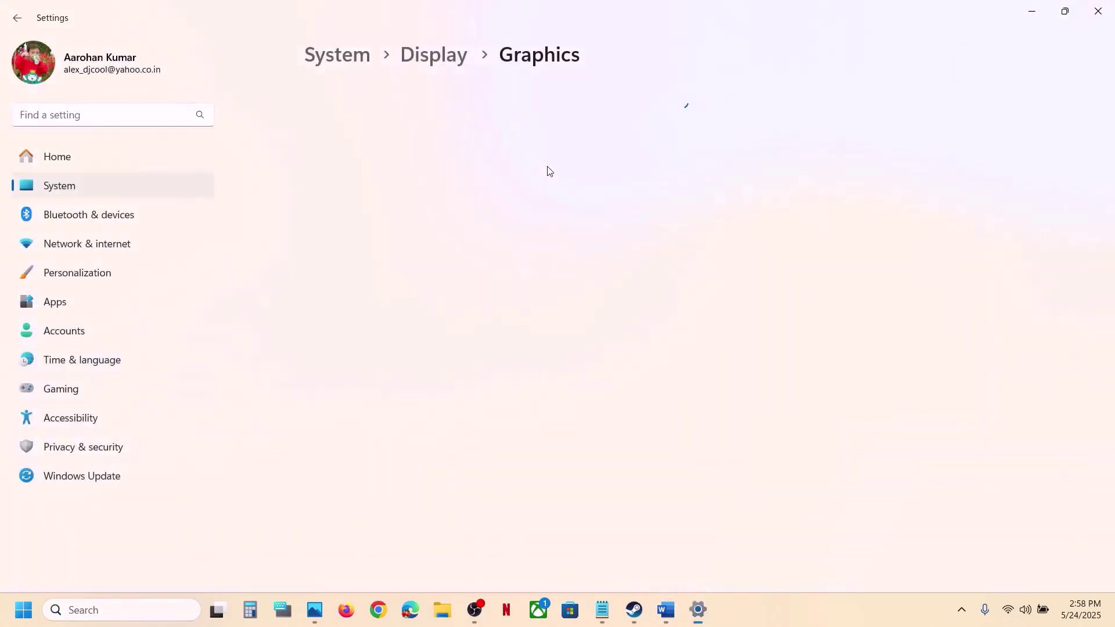
left_click(831, 398)
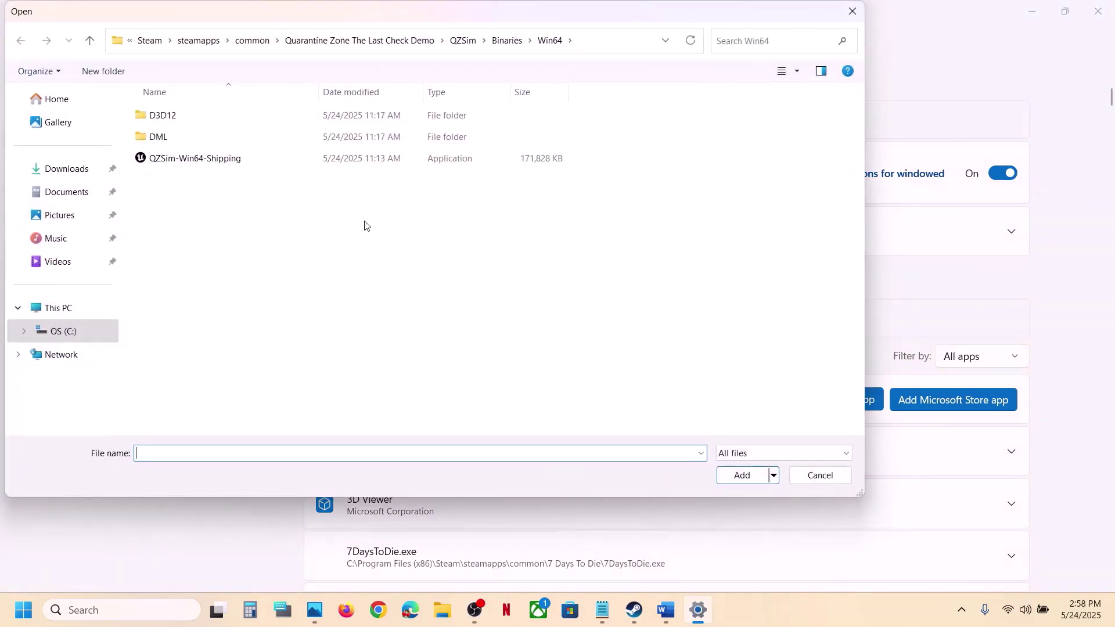
left_click(253, 40)
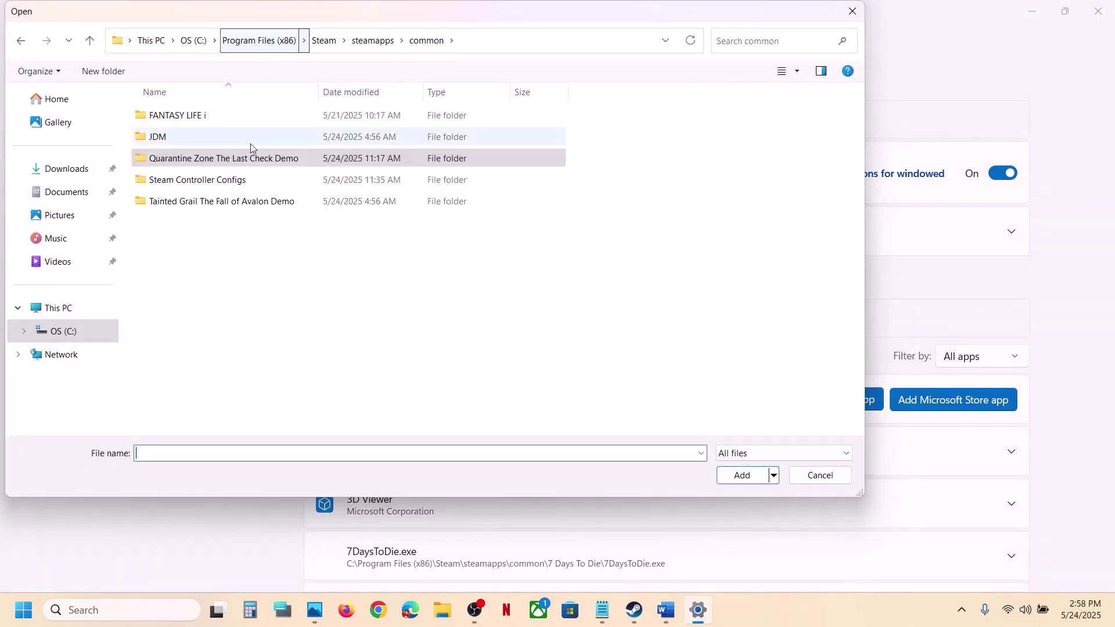
double_click(195, 201)
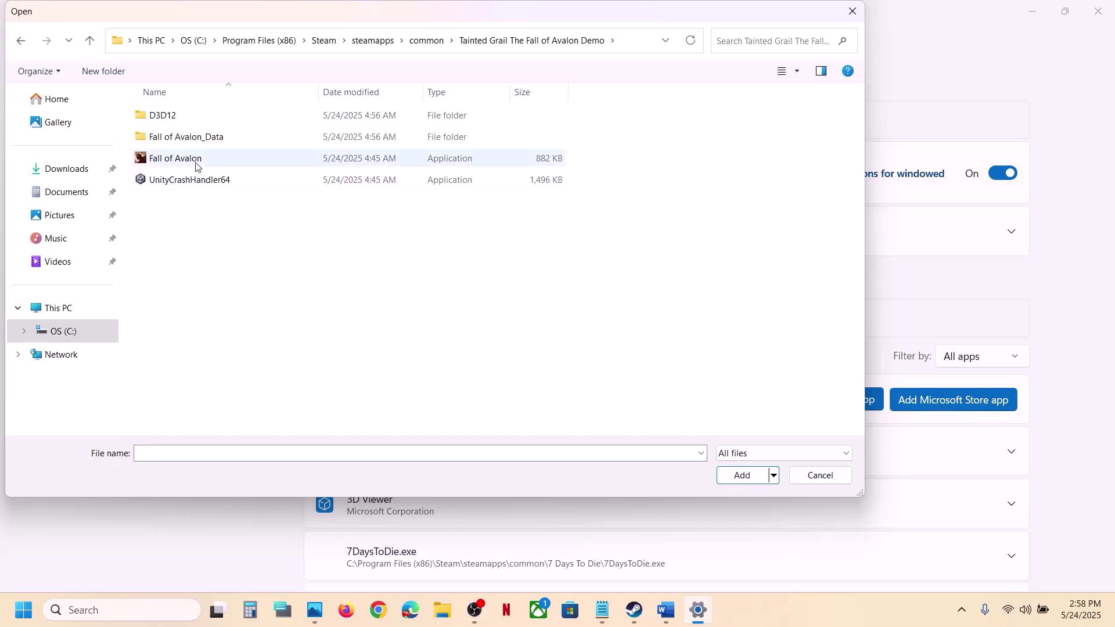
left_click(193, 165)
left_click(729, 473)
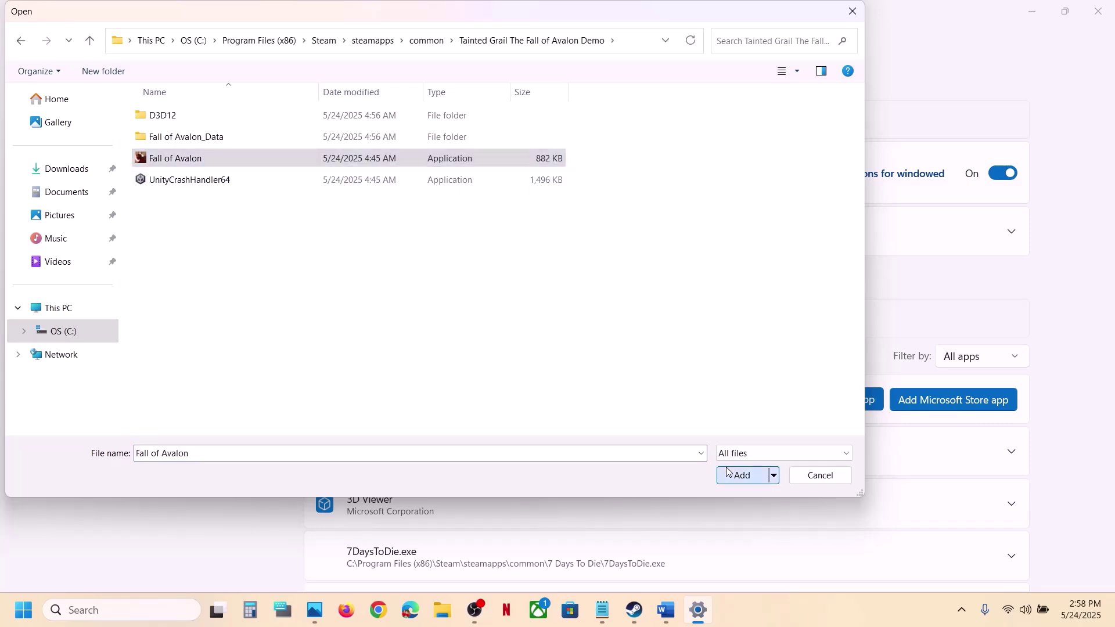
Step: Set Fall of Avalon's GPU preference to High Performance (NVIDIA GeForce RTX 3050 Laptop GPU) and close Settings
scroll(503, 468, "down", 5)
scroll(503, 468, "down", 15)
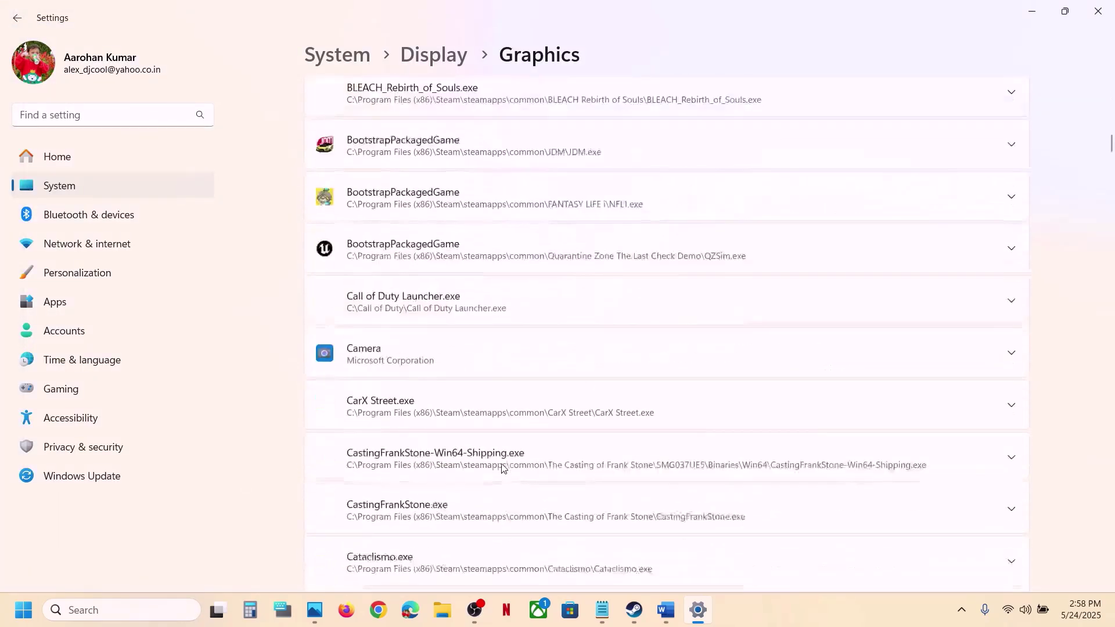
scroll(503, 468, "down", 13)
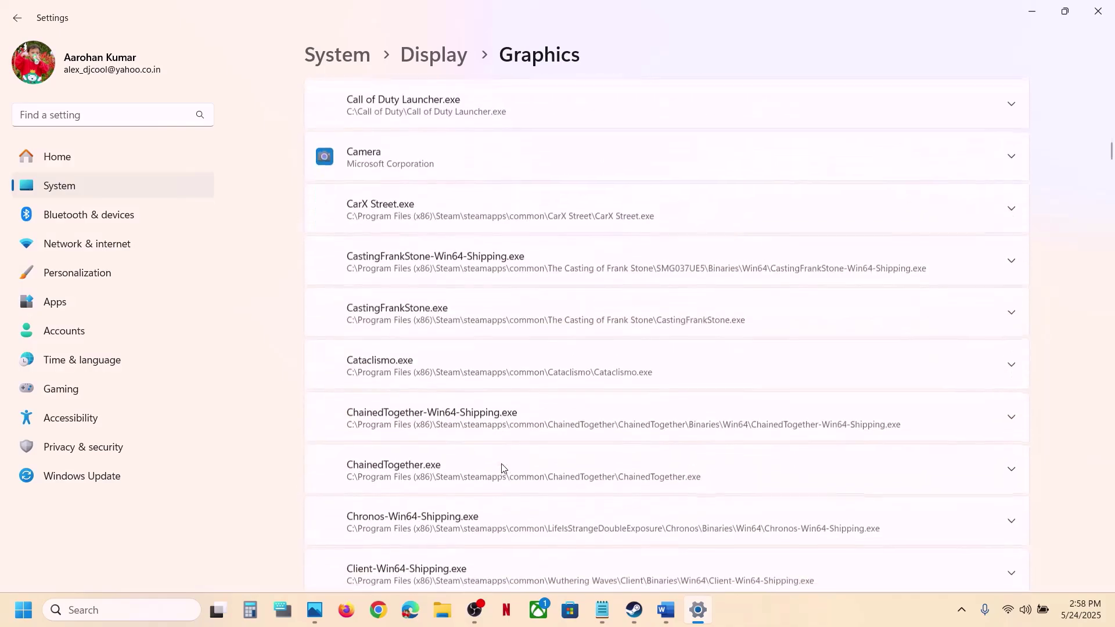
scroll(503, 468, "down", 15)
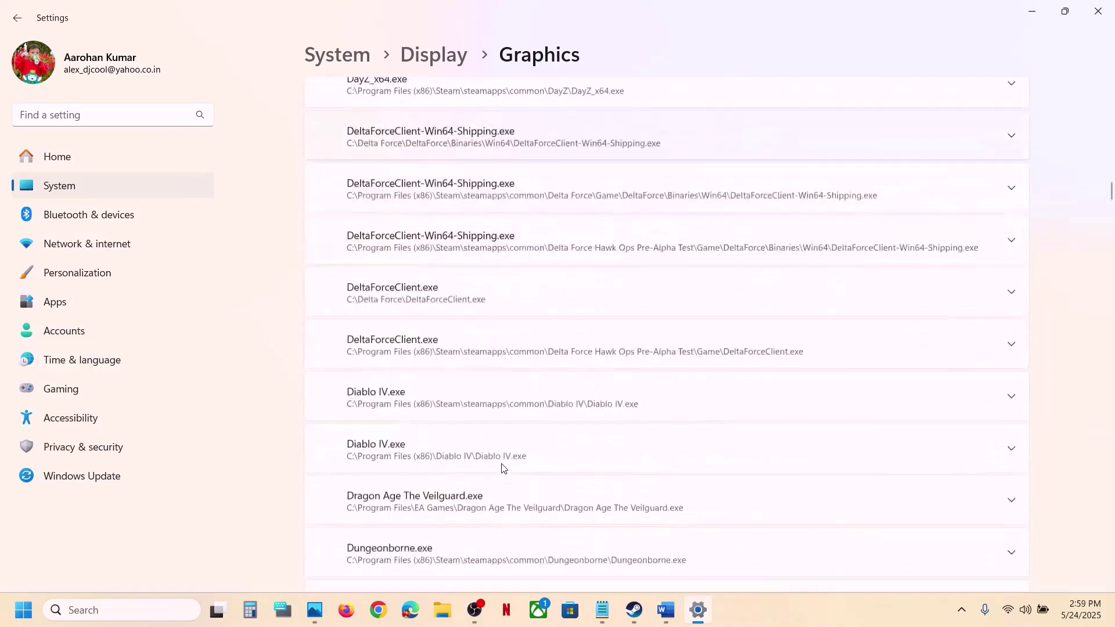
scroll(503, 468, "down", 5)
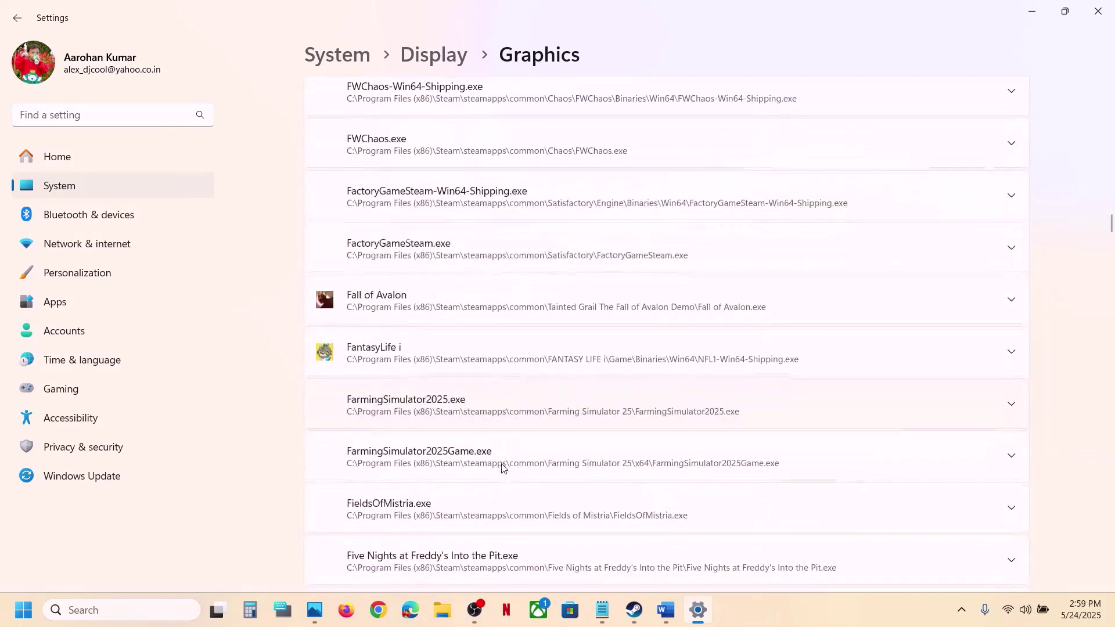
left_click(420, 308)
scroll(420, 308, "up", 1)
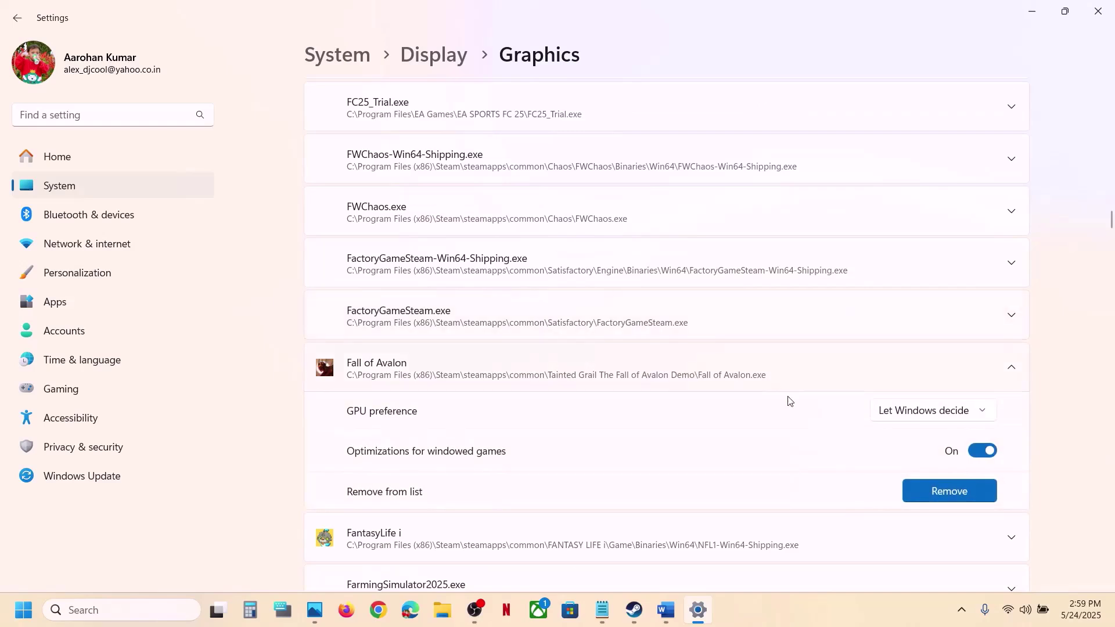
left_click(905, 414)
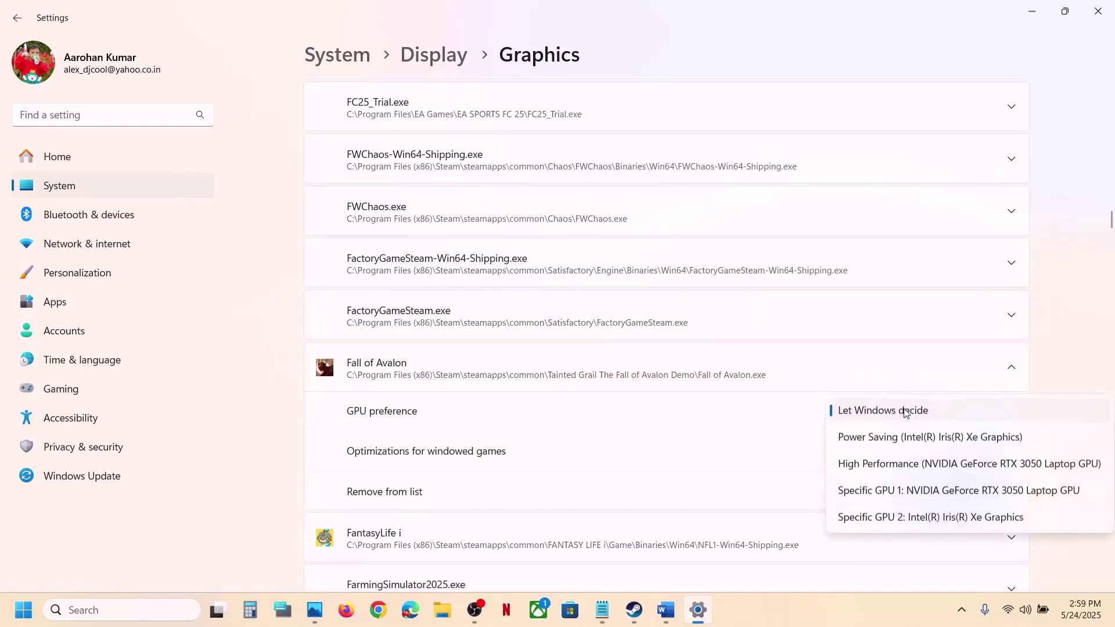
left_click(903, 465)
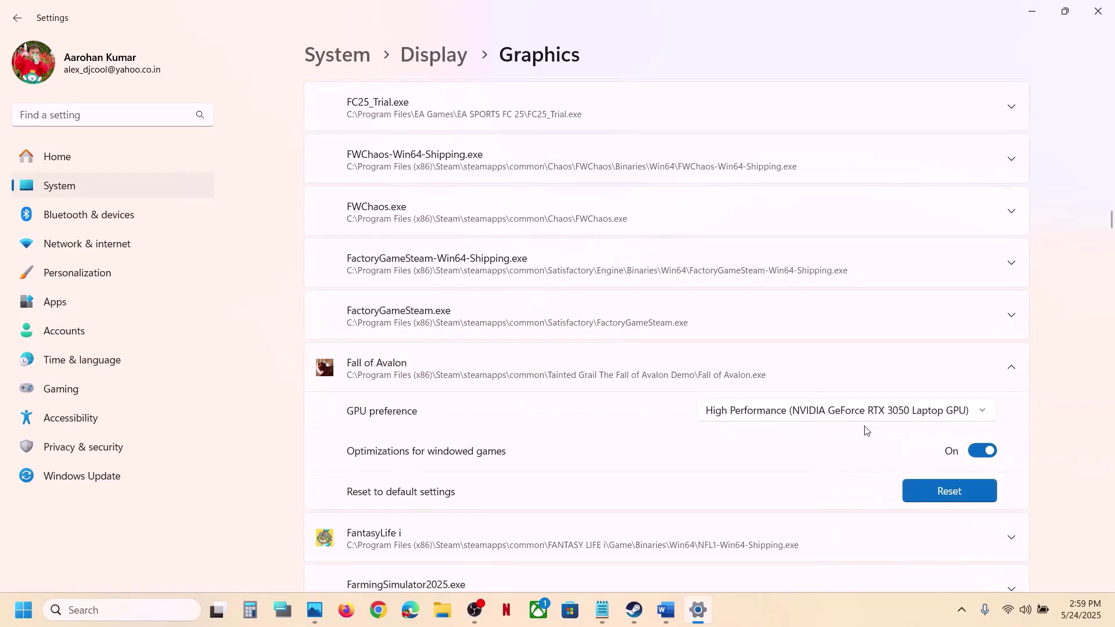
left_click(1107, 8)
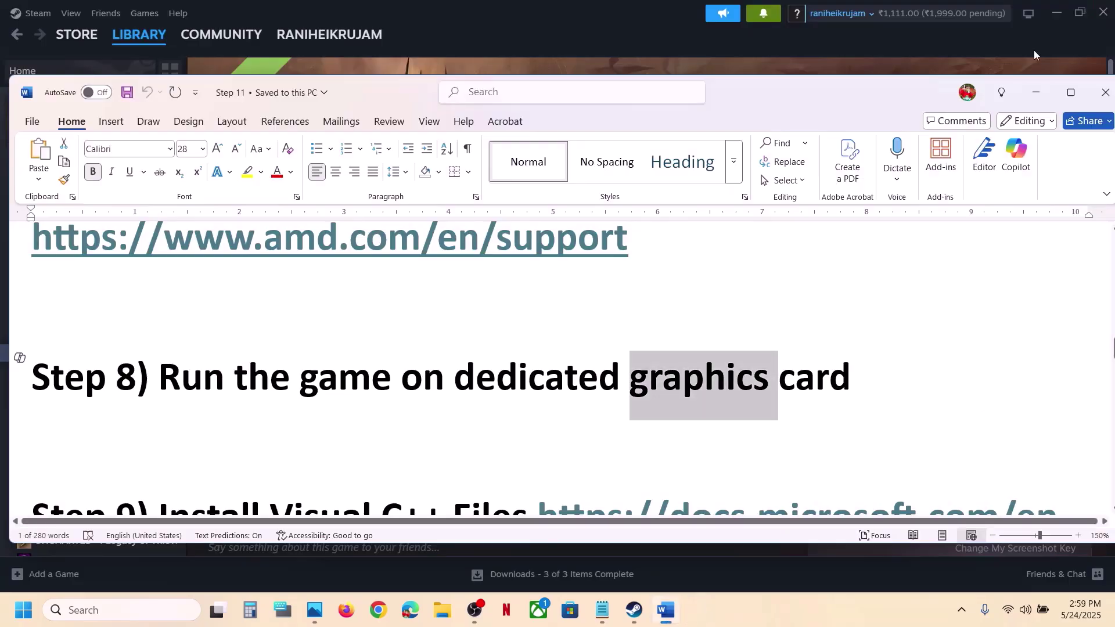
Step: Copy the Visual C++ download link from Step 9 of the Word document and load it in Chrome
scroll(735, 232, "down", 3)
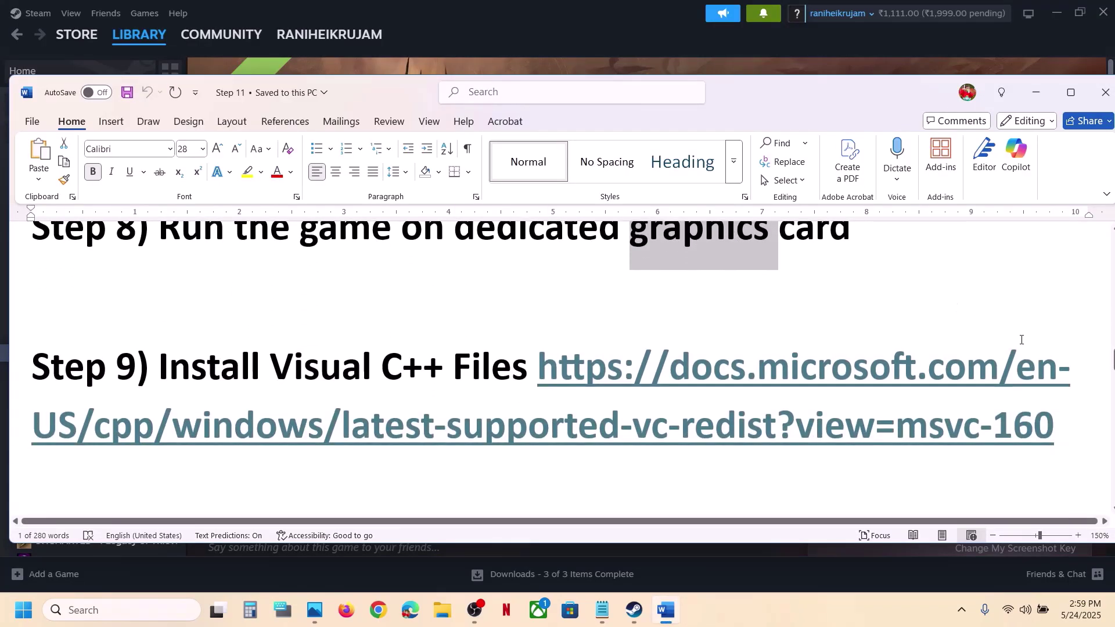
left_click_drag(1055, 422, 522, 376)
key("ctrl+c")
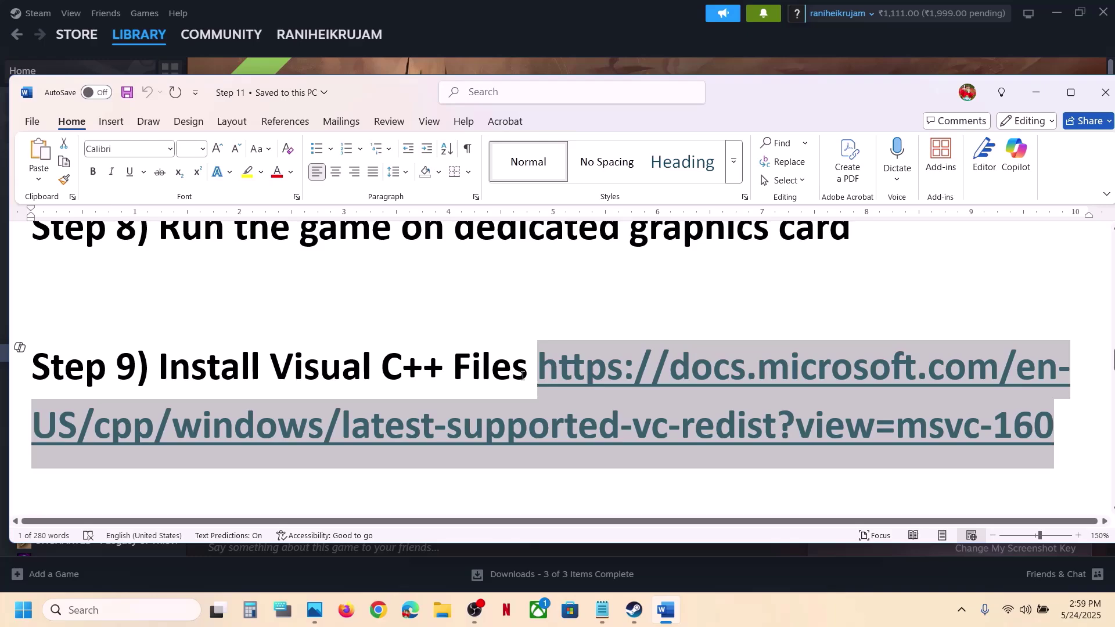
left_click(378, 610)
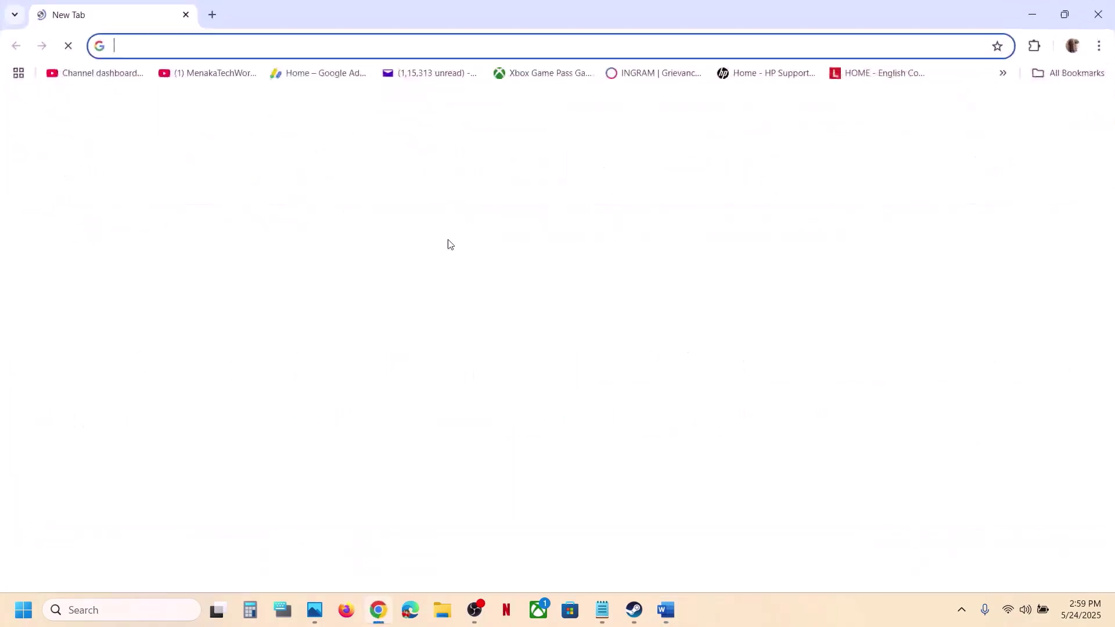
key("ctrl+v")
key("Return")
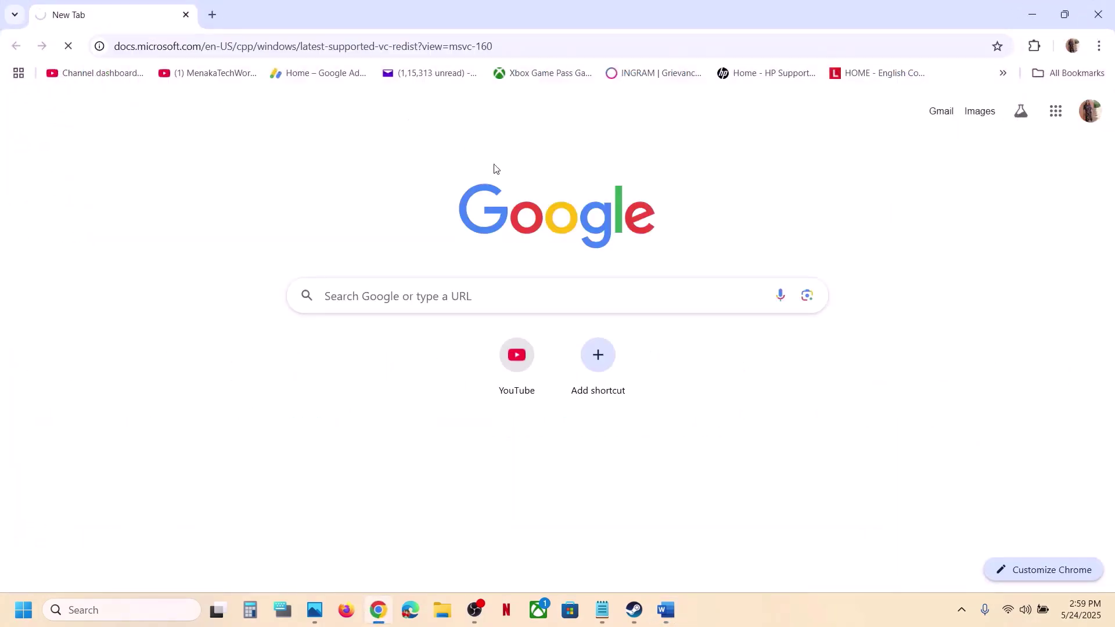
Step: Download the X86 and X64 Visual C++ Redistributable installers, check the recent downloads, and open Windows Start
scroll(494, 164, "down", 10)
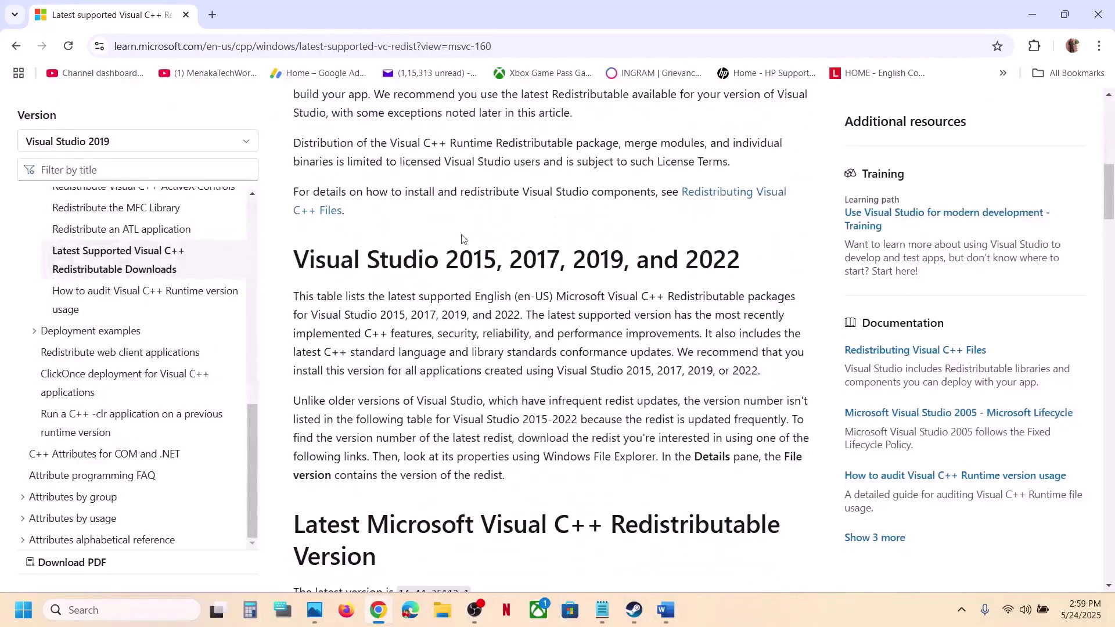
scroll(515, 300, "down", 9)
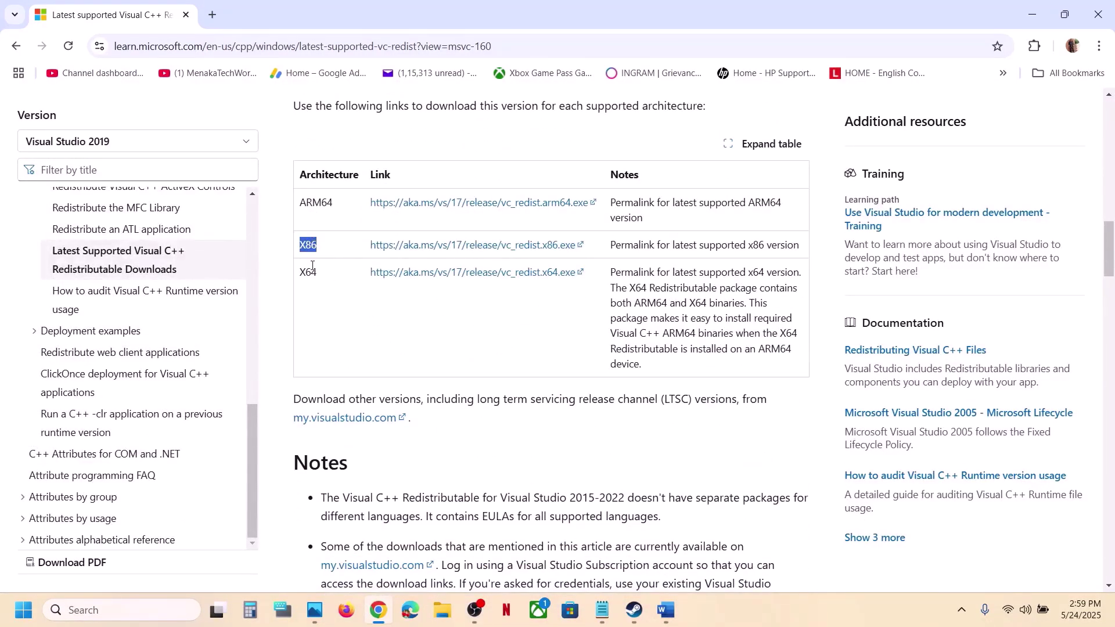
left_click(474, 245)
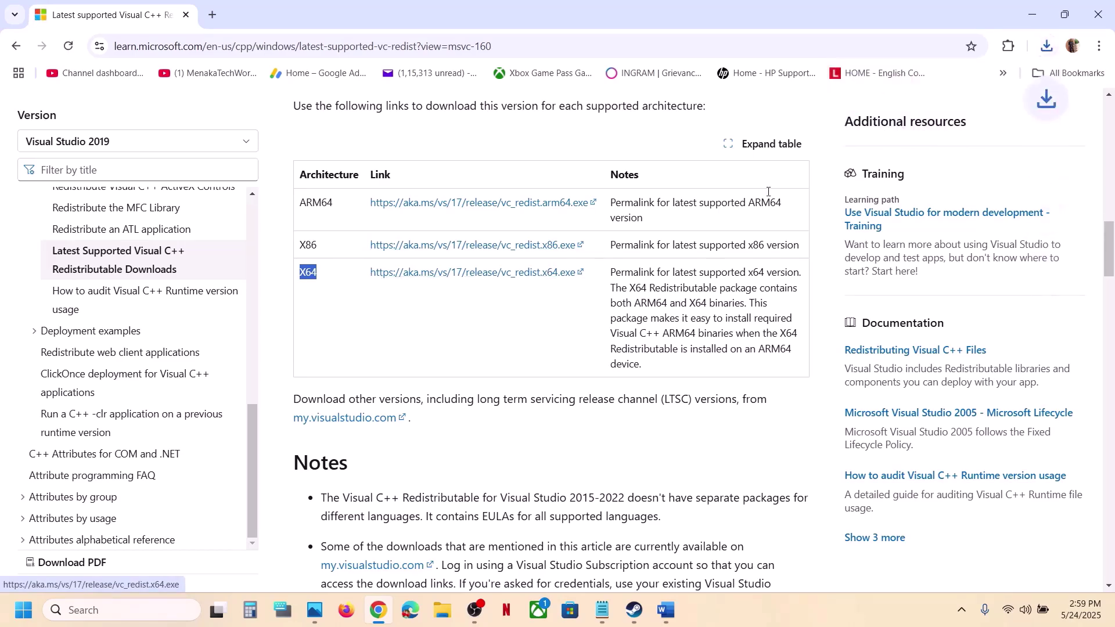
left_click(1049, 46)
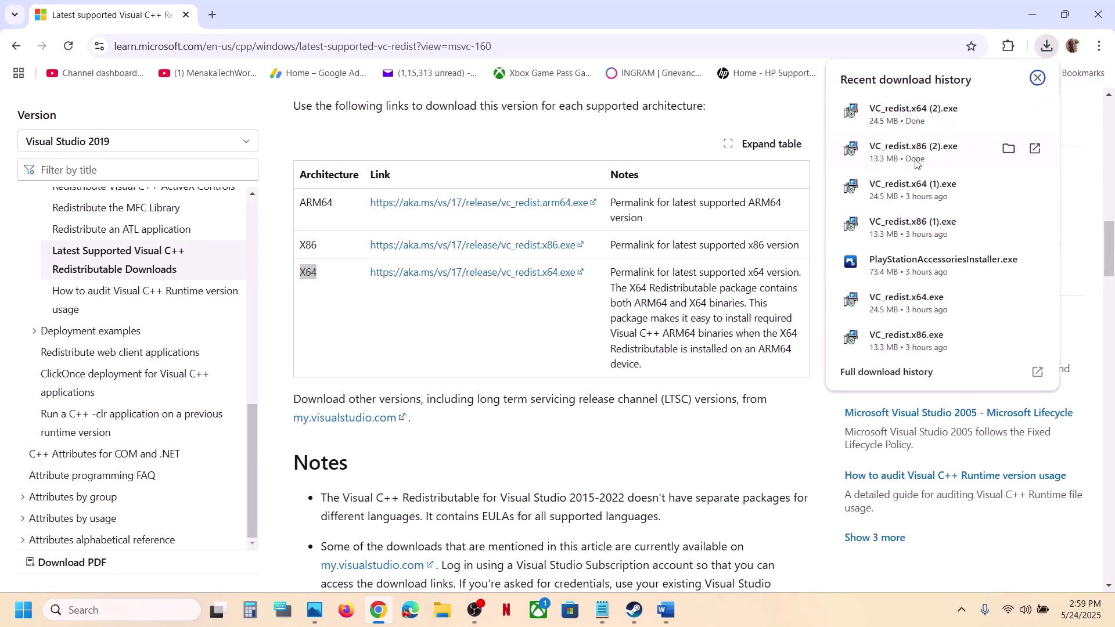
left_click(516, 324)
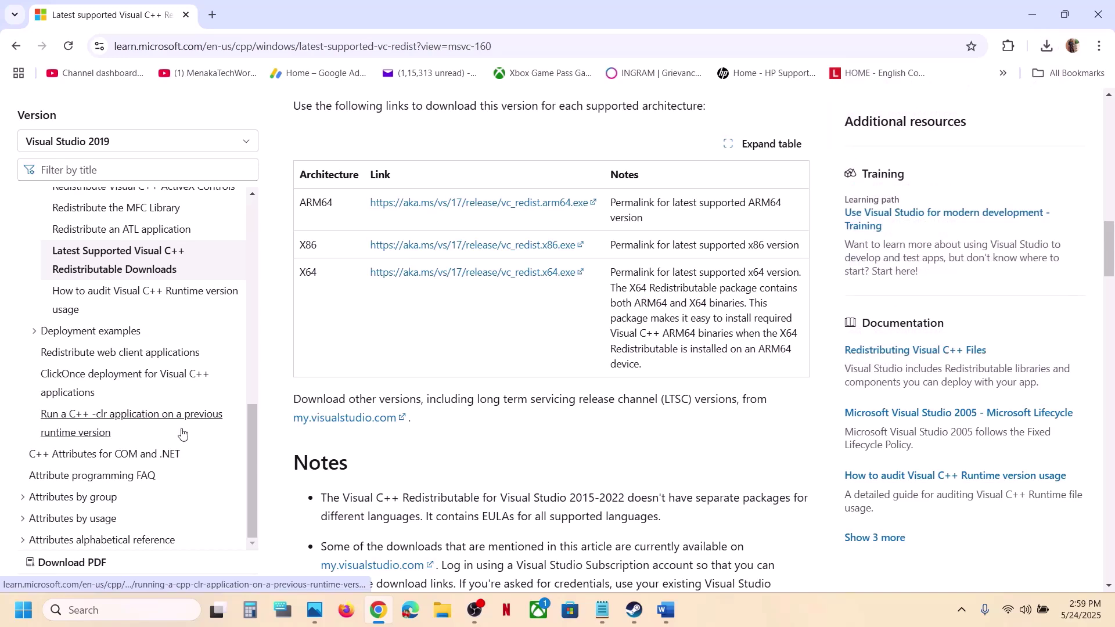
left_click(33, 619)
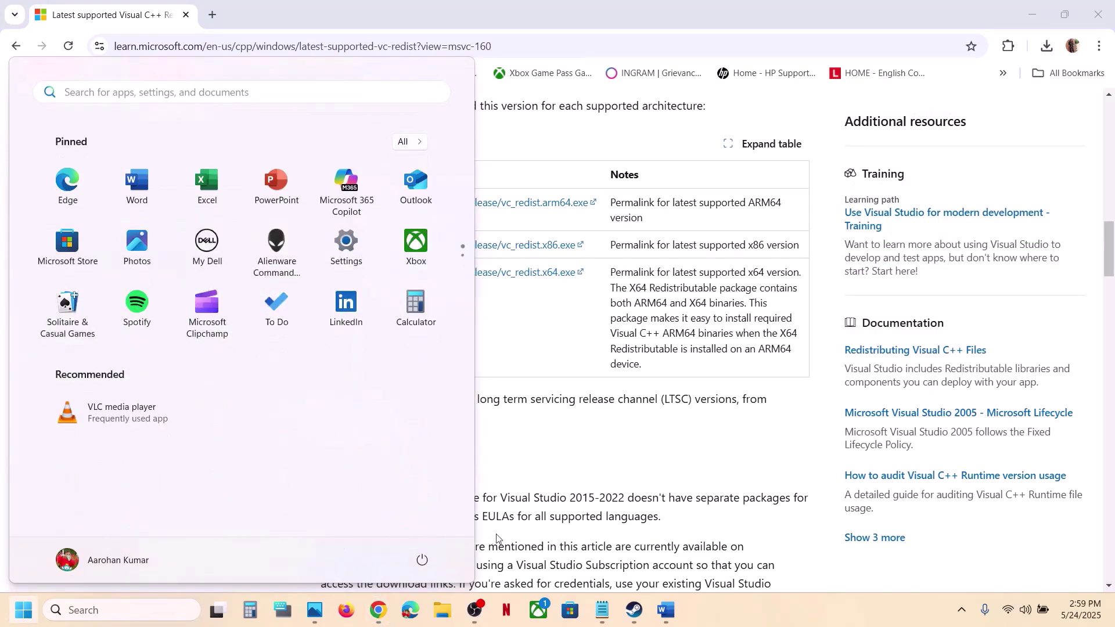
Step: View the Restart choice among the Windows power options and dismiss it without restarting
left_click(422, 561)
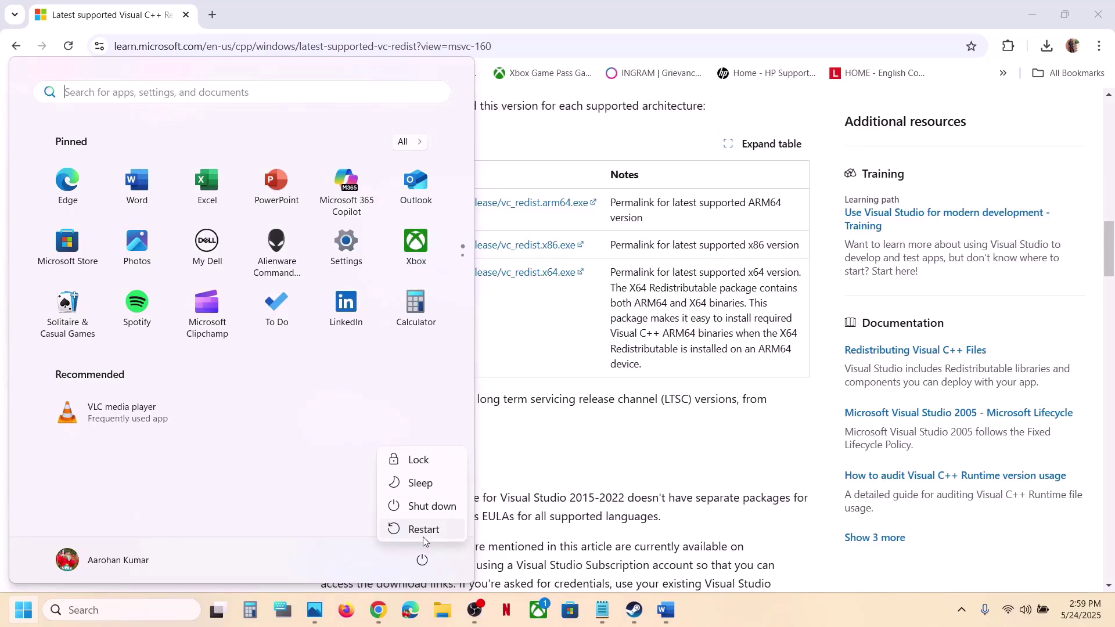
key("Escape")
left_click(585, 493)
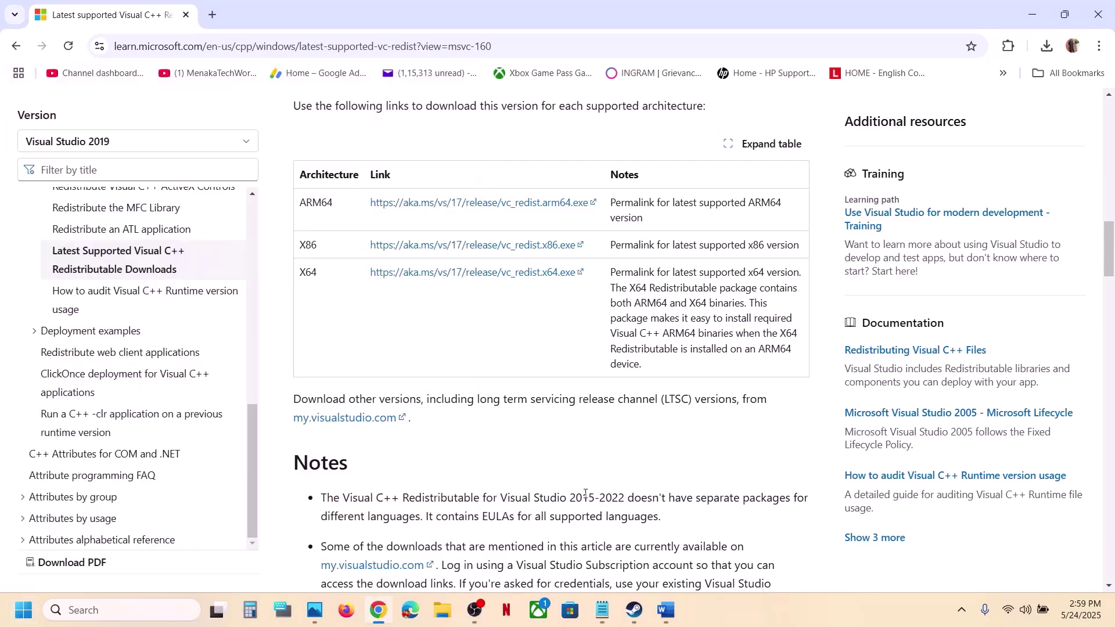
Step: Read Step 10 in the Word document, open Windows Update in Settings and check for updates
left_click(635, 609)
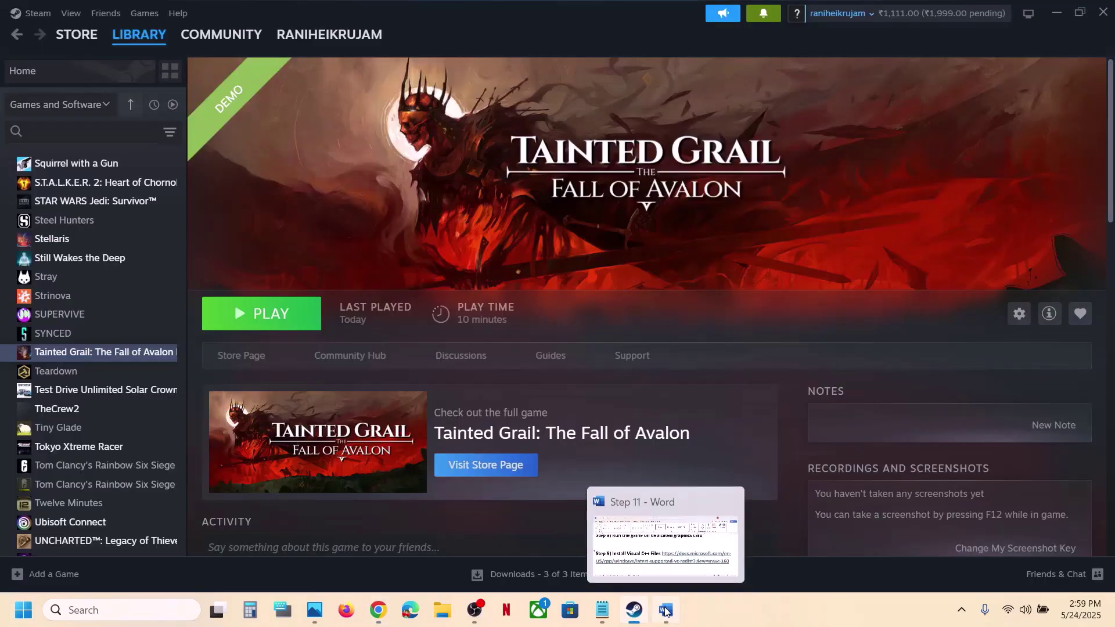
left_click(667, 610)
scroll(497, 433, "down", 3)
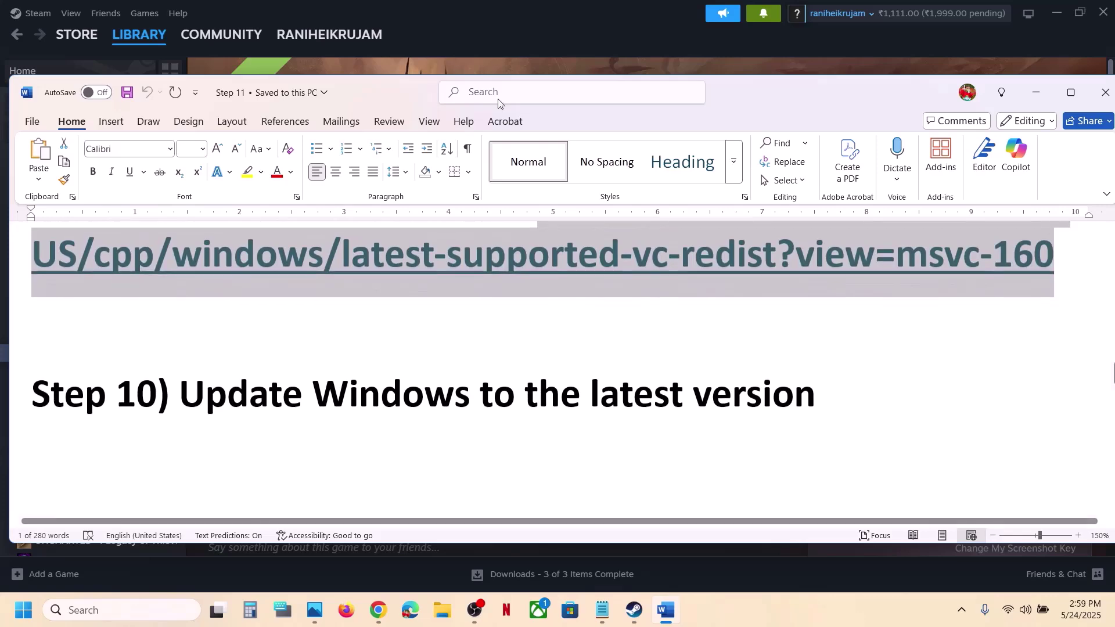
left_click(480, 33)
key("super+i")
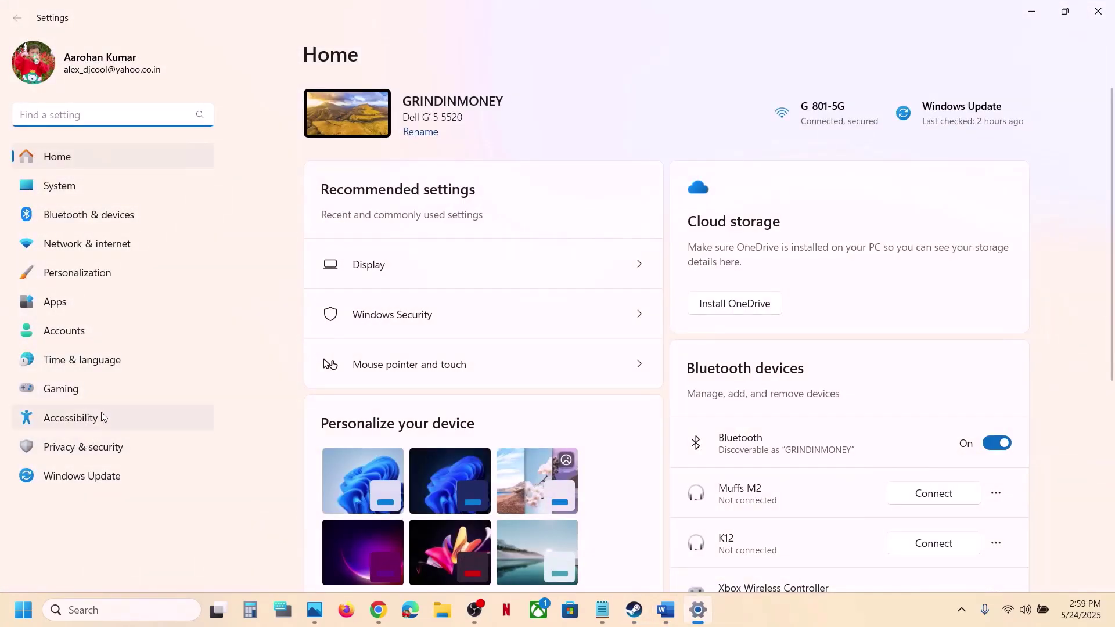
left_click(87, 471)
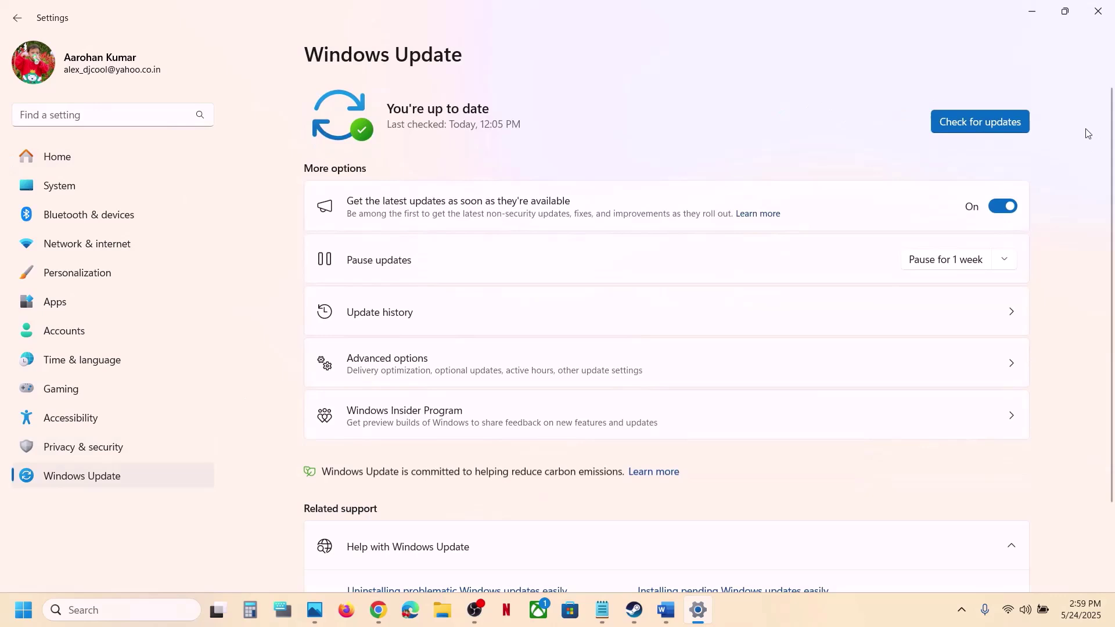
left_click(997, 125)
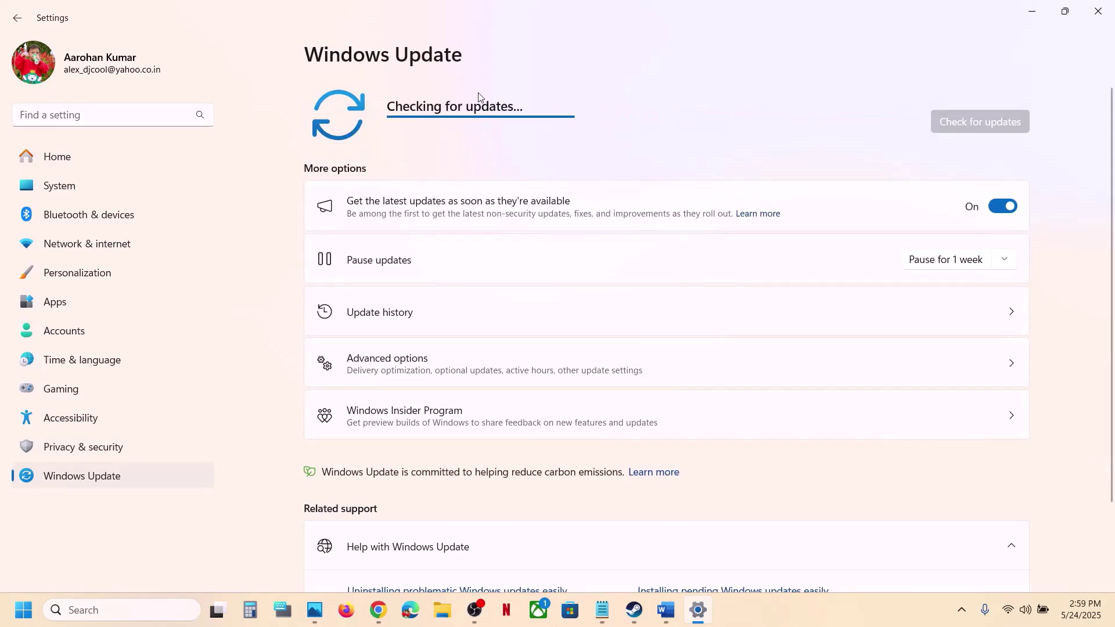
Step: View the Windows power options again after starting the update check, and close them without restarting
left_click(26, 610)
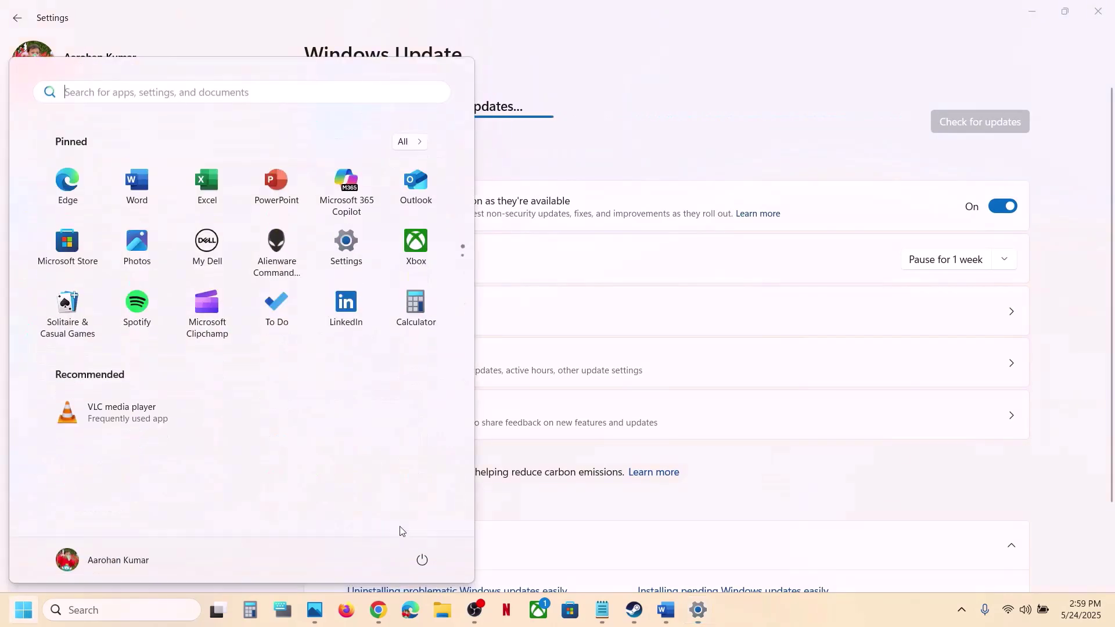
left_click(423, 561)
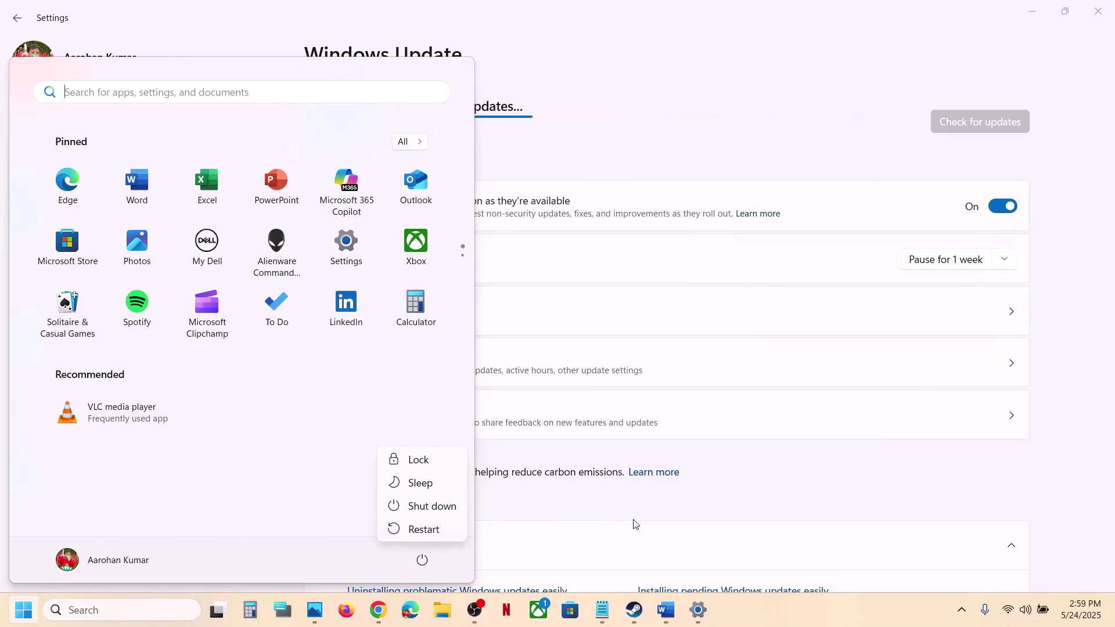
key("Escape")
Step: Maximize the Word document at Step 11 and highlight the advice on external devices, multiple monitors and the Steam overlay
left_click(646, 608)
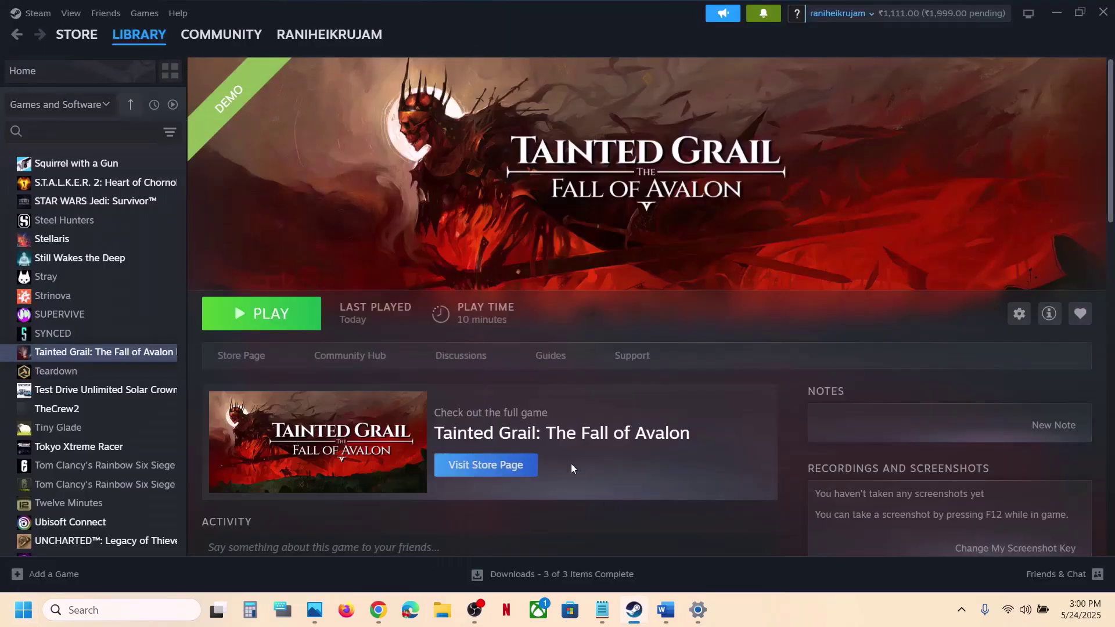
left_click(667, 609)
scroll(503, 461, "down", 5)
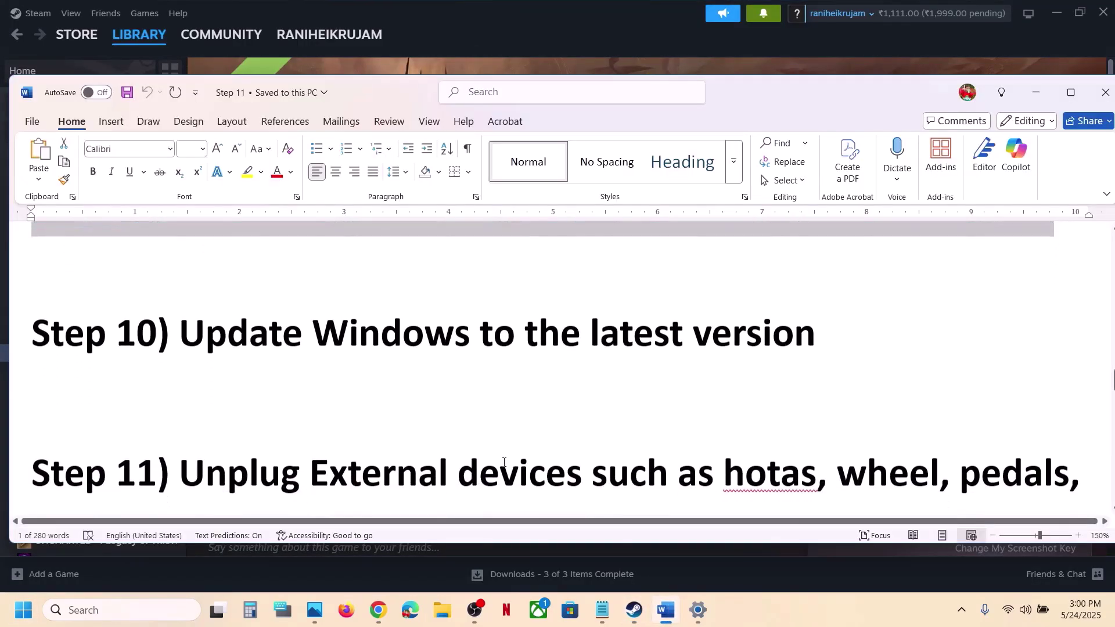
left_click(1071, 92)
left_click(722, 260)
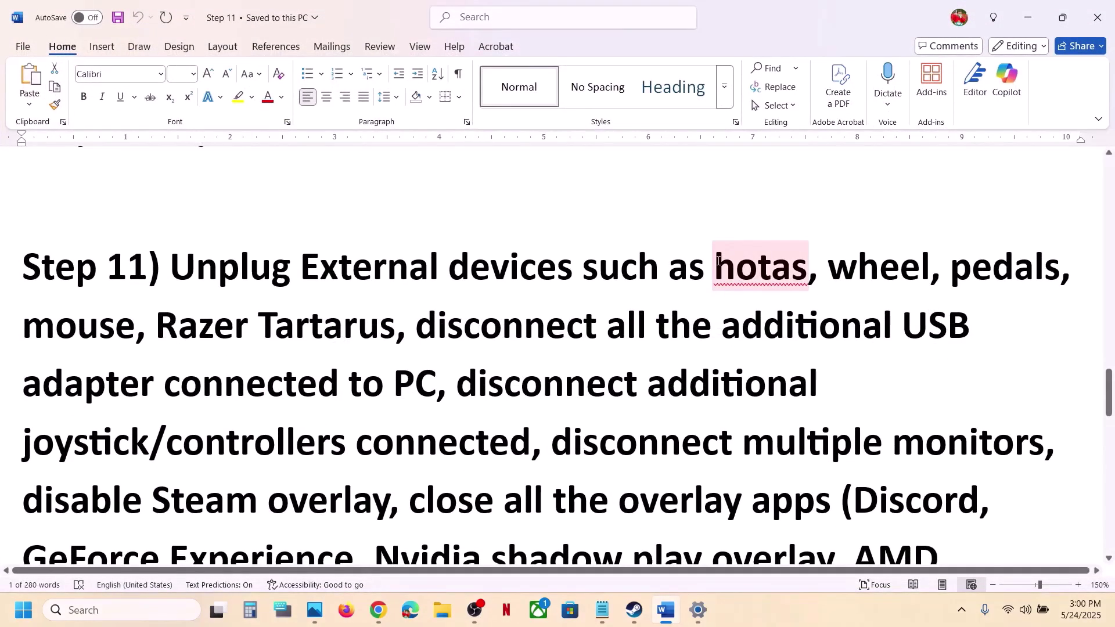
left_click_drag(719, 261, 862, 420)
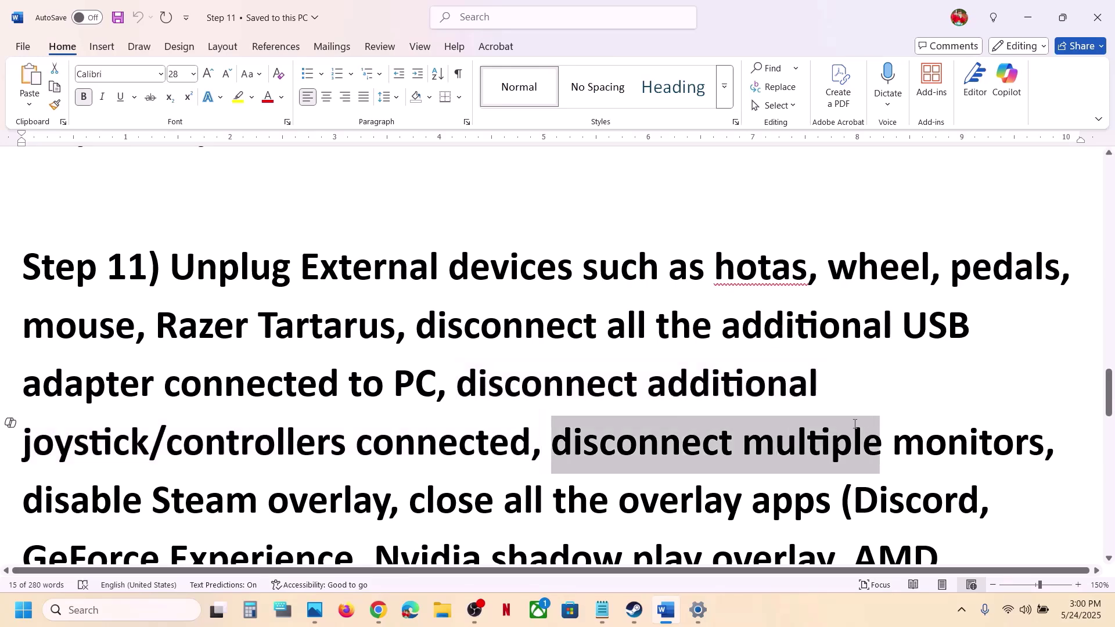
scroll(862, 420, "down", 3)
left_click_drag(155, 330, 390, 326)
Step: In Steam, view the Steam Overlay setting in the Tainted Grail: The Fall of Avalon Demo properties and close them
left_click(634, 612)
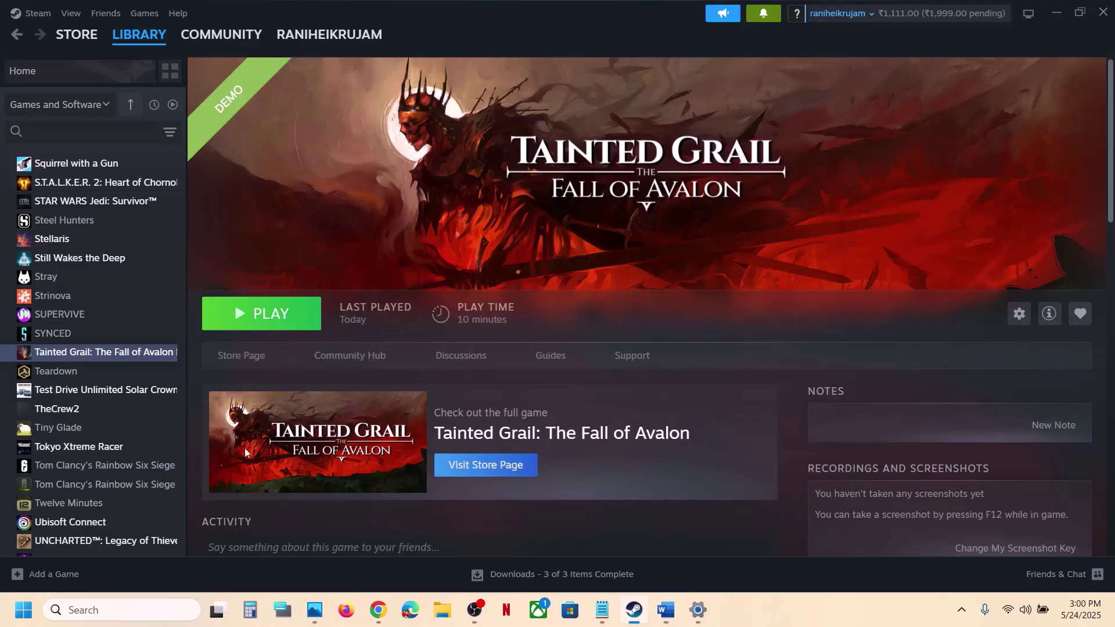
right_click(127, 350)
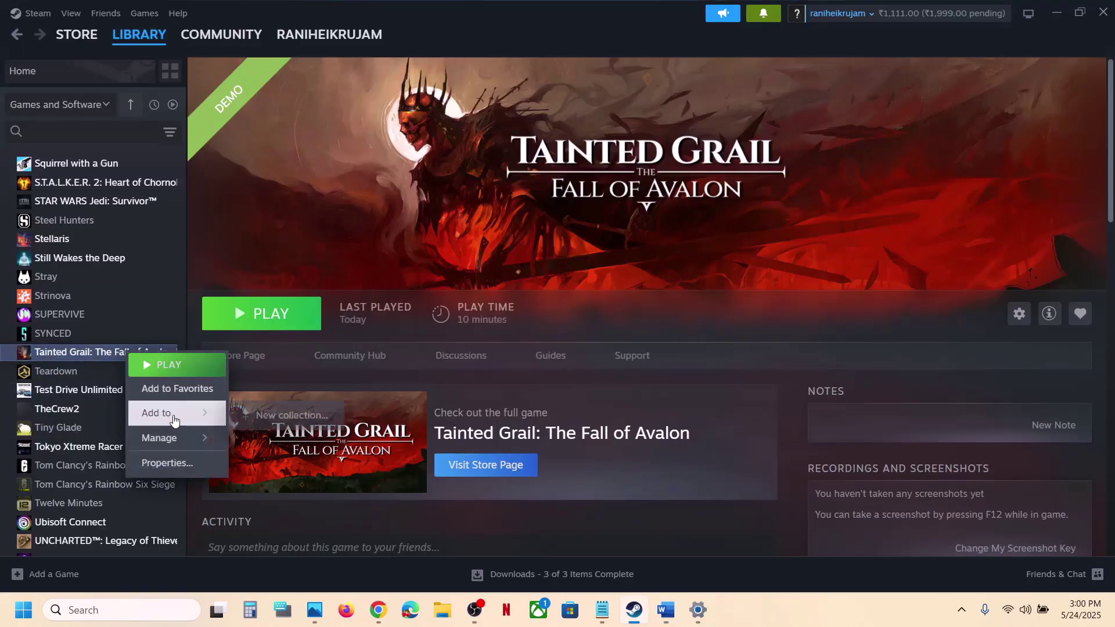
left_click(163, 462)
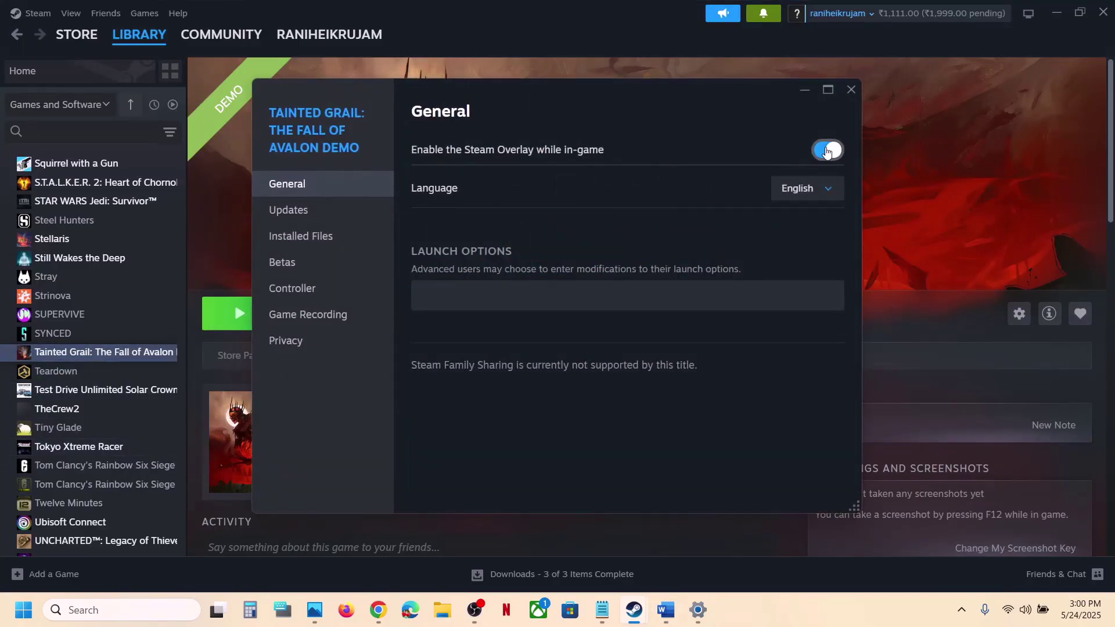
left_click(852, 90)
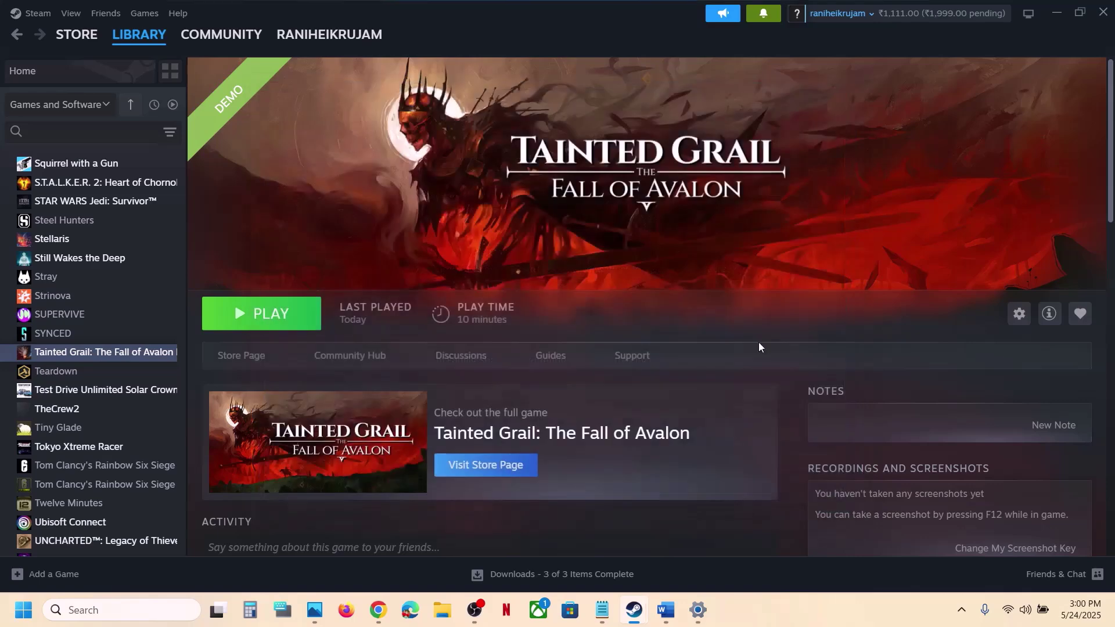
Step: Return to Step 11 of the Word document and examine the overlay apps to close, including Discord and GeForce Experience
left_click(664, 612)
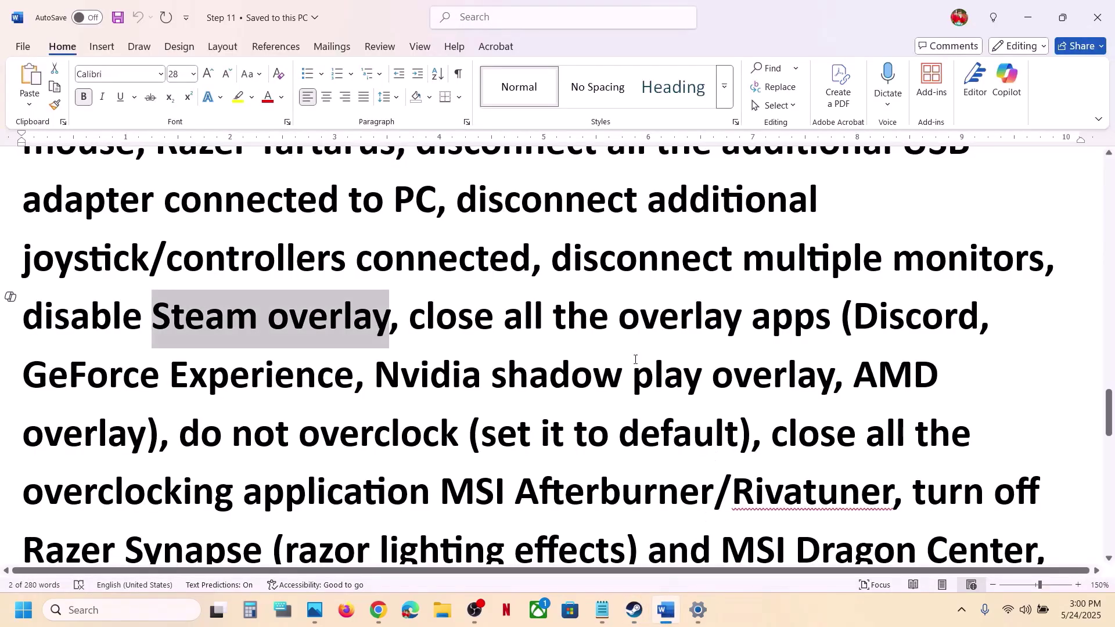
double_click(871, 317)
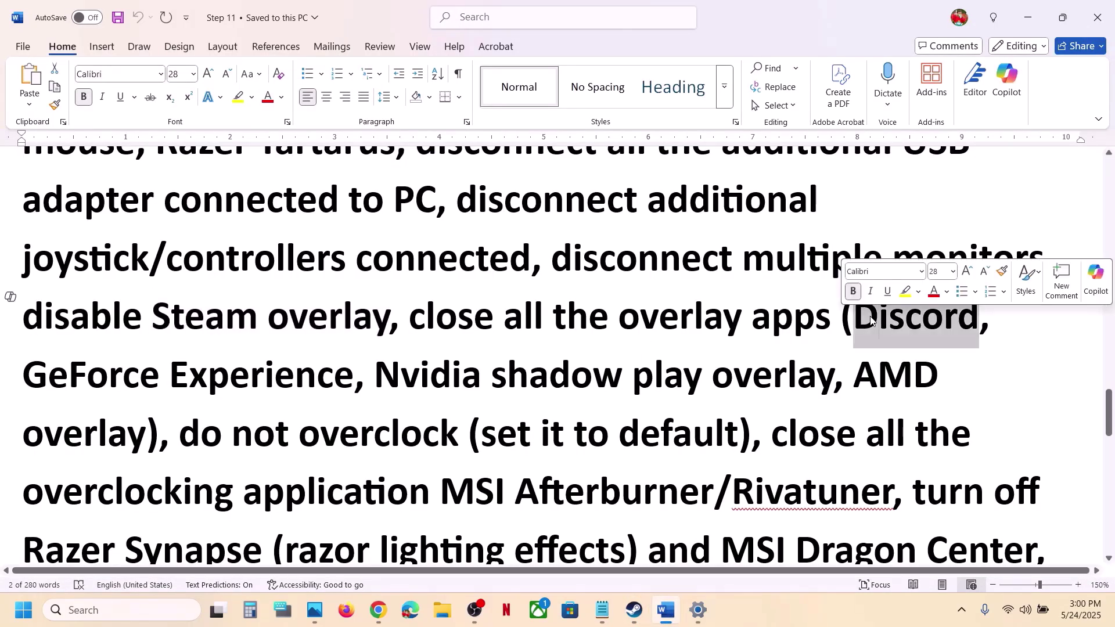
triple_click(150, 375)
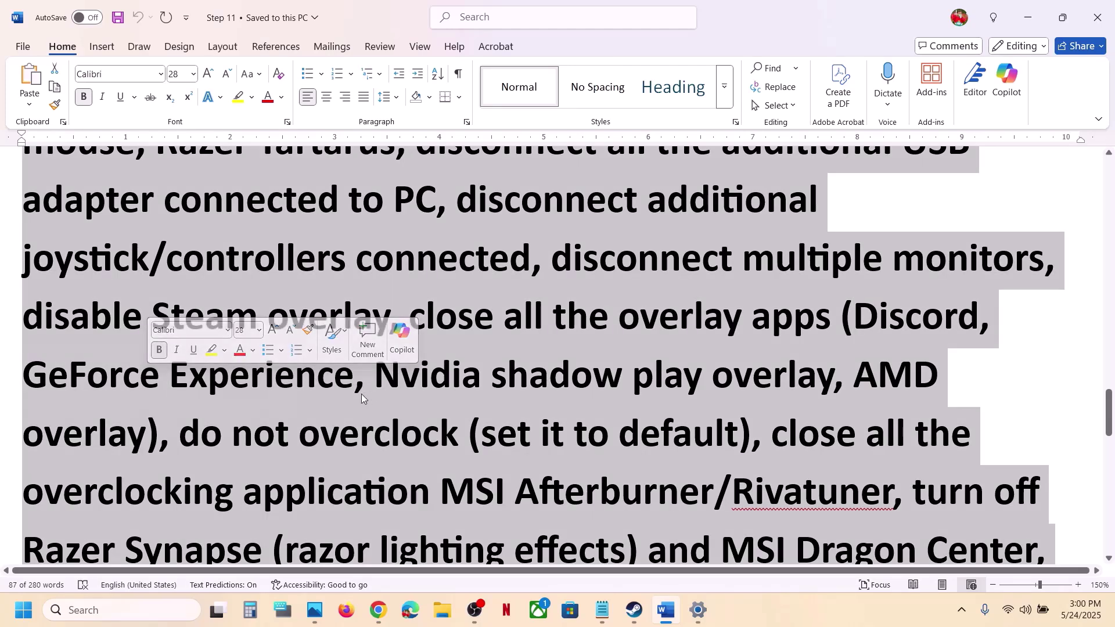
left_click(292, 391)
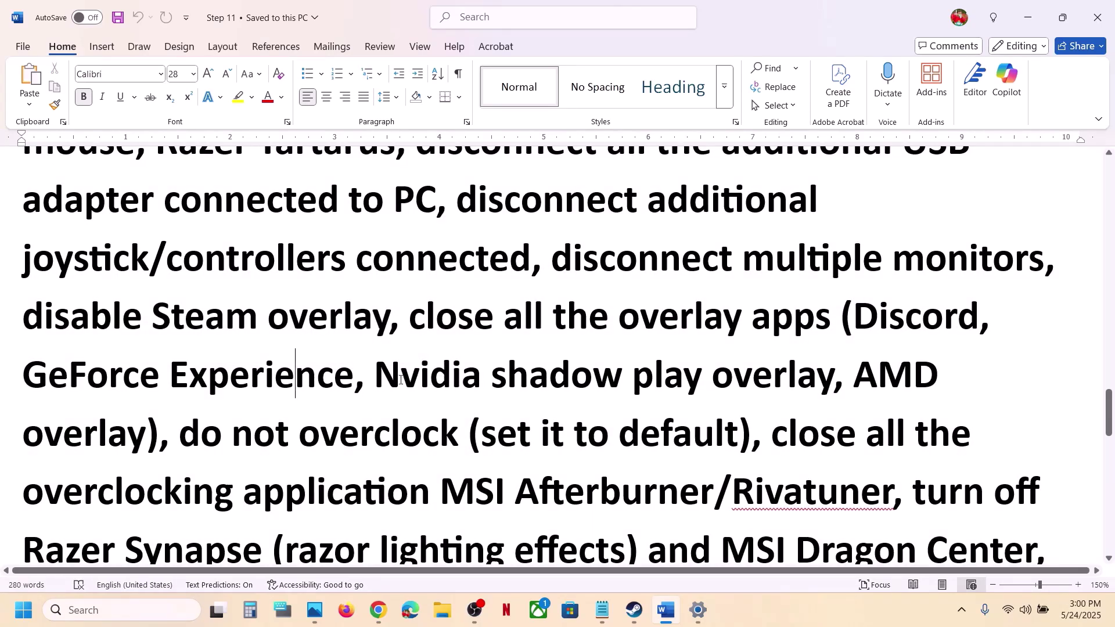